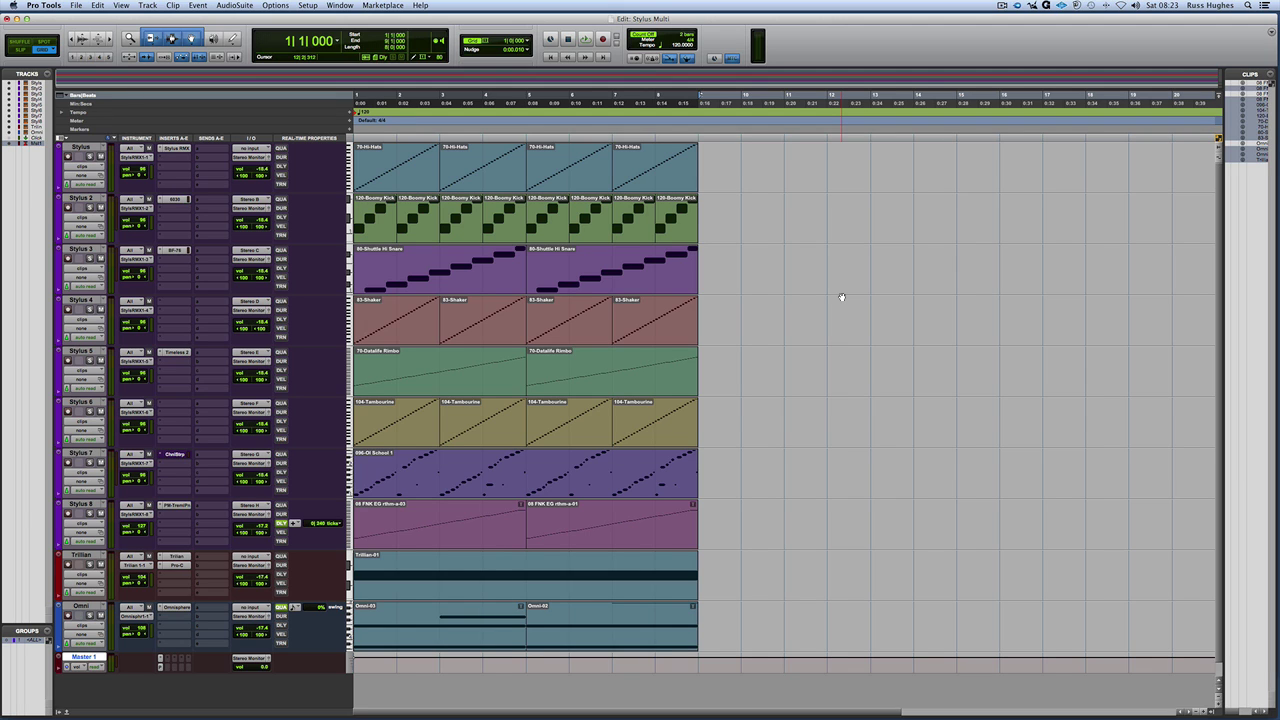
Toggle to the Mix window and back to the Edit window with the Stylus, Trillian and Omni clips
{"action": "key", "text": "super+equal"}
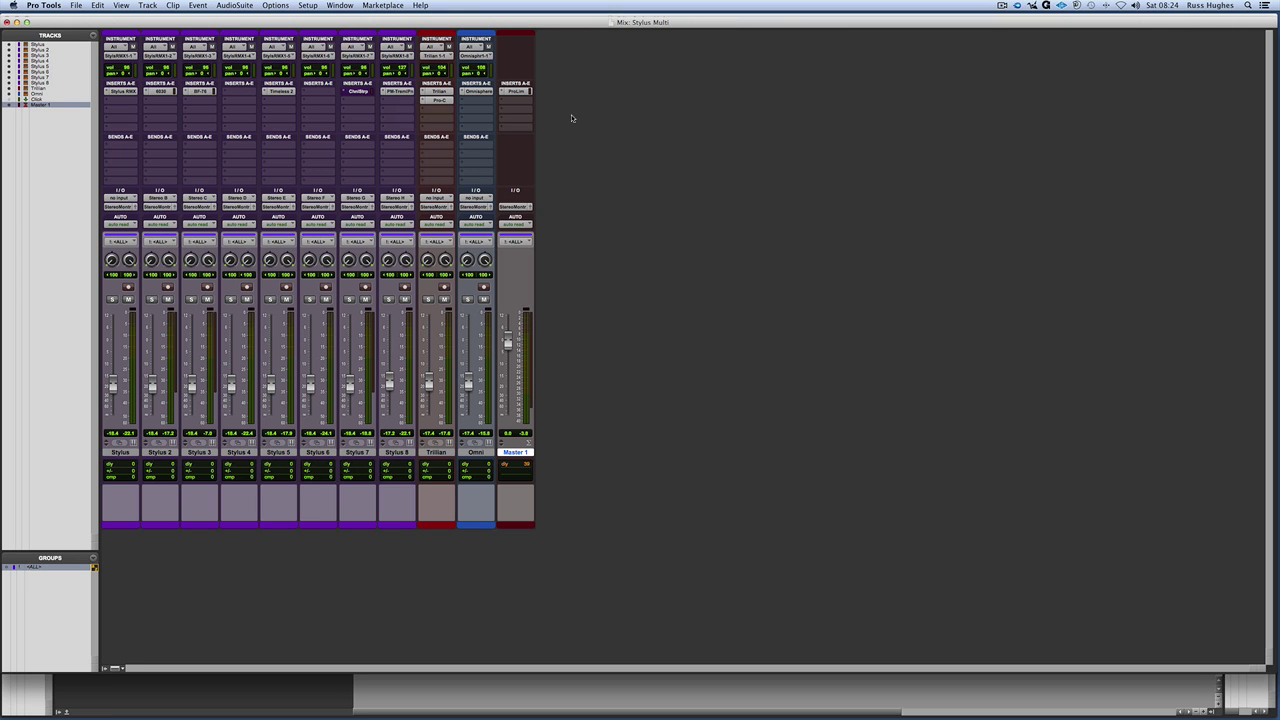
{"action": "key", "text": "super+equal"}
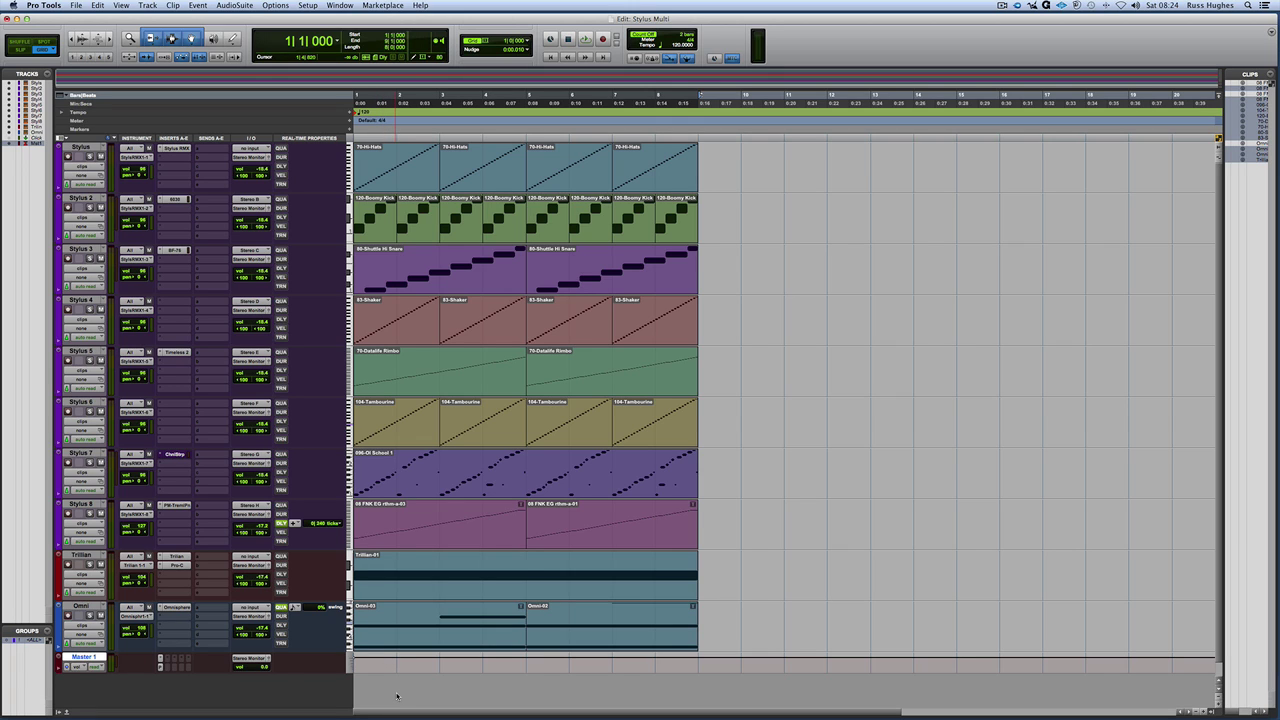
Create a new instrument track and name it Superior
{"action": "key", "text": "super+alt+shift+n"}
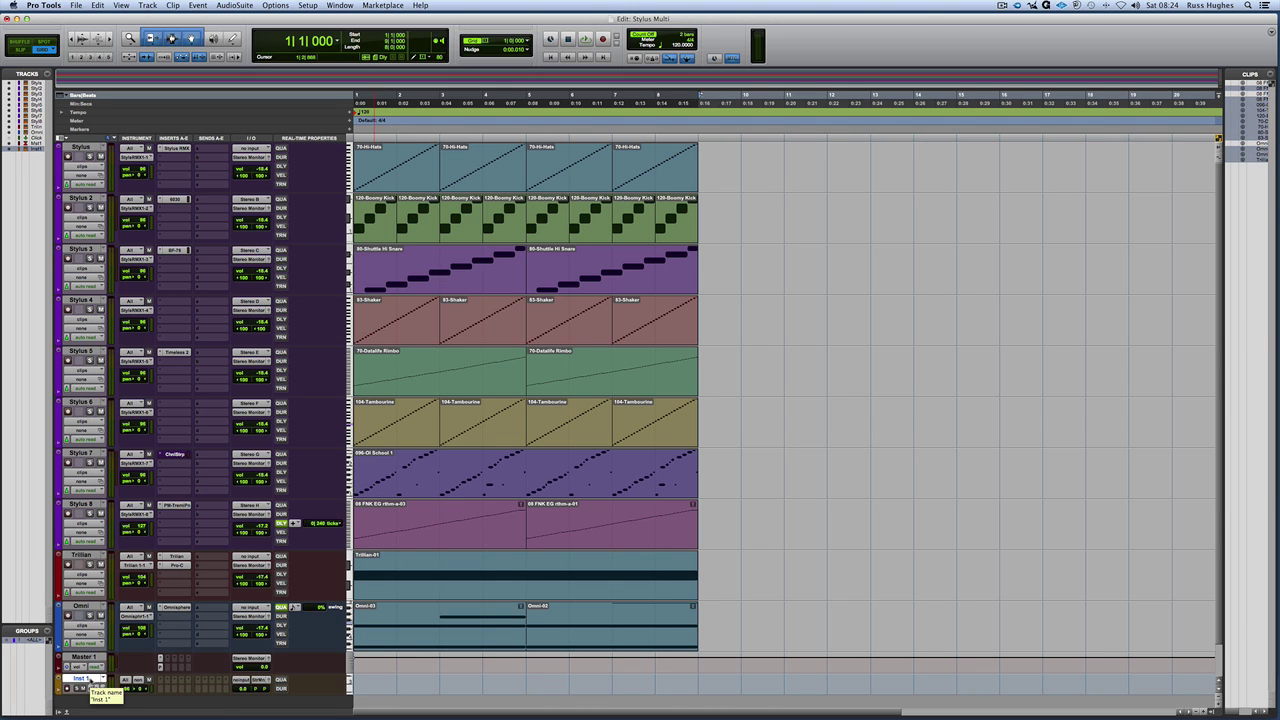
{"action": "double_click", "coordinate": [84, 679]}
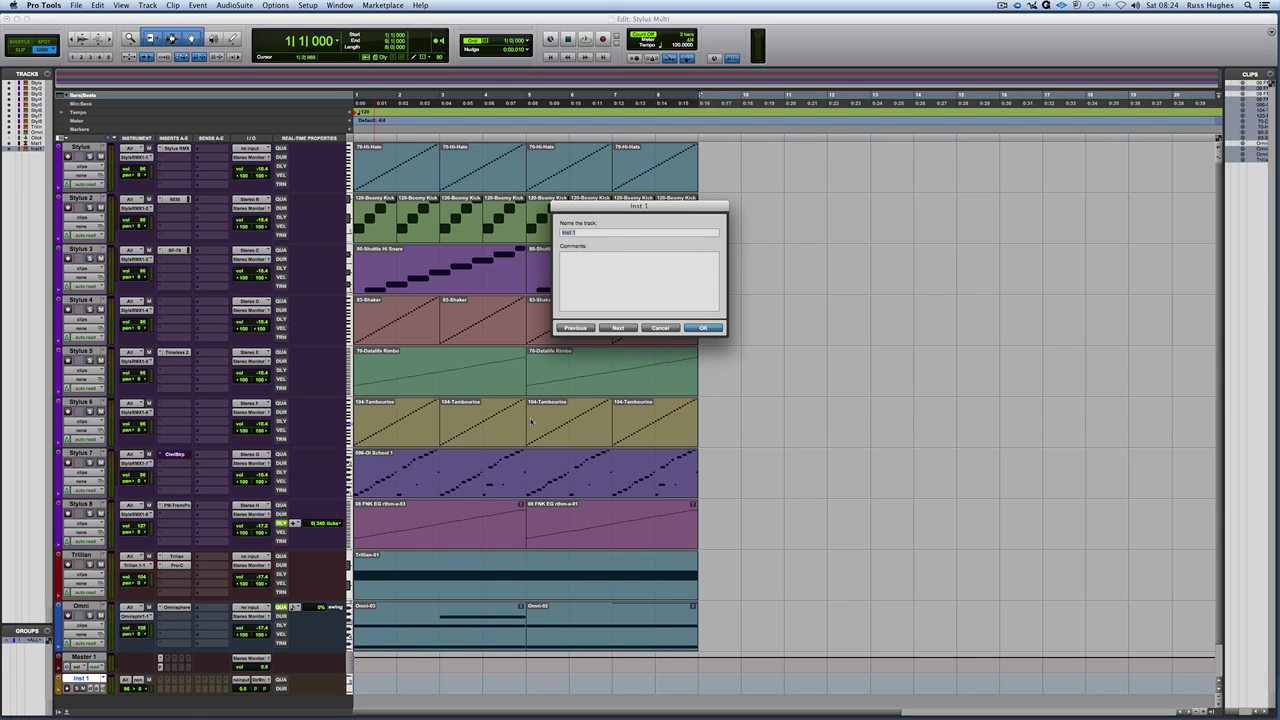
{"action": "key", "text": "BackSpace"}
{"action": "type", "text": "Superior"}
{"action": "key", "text": "Return"}
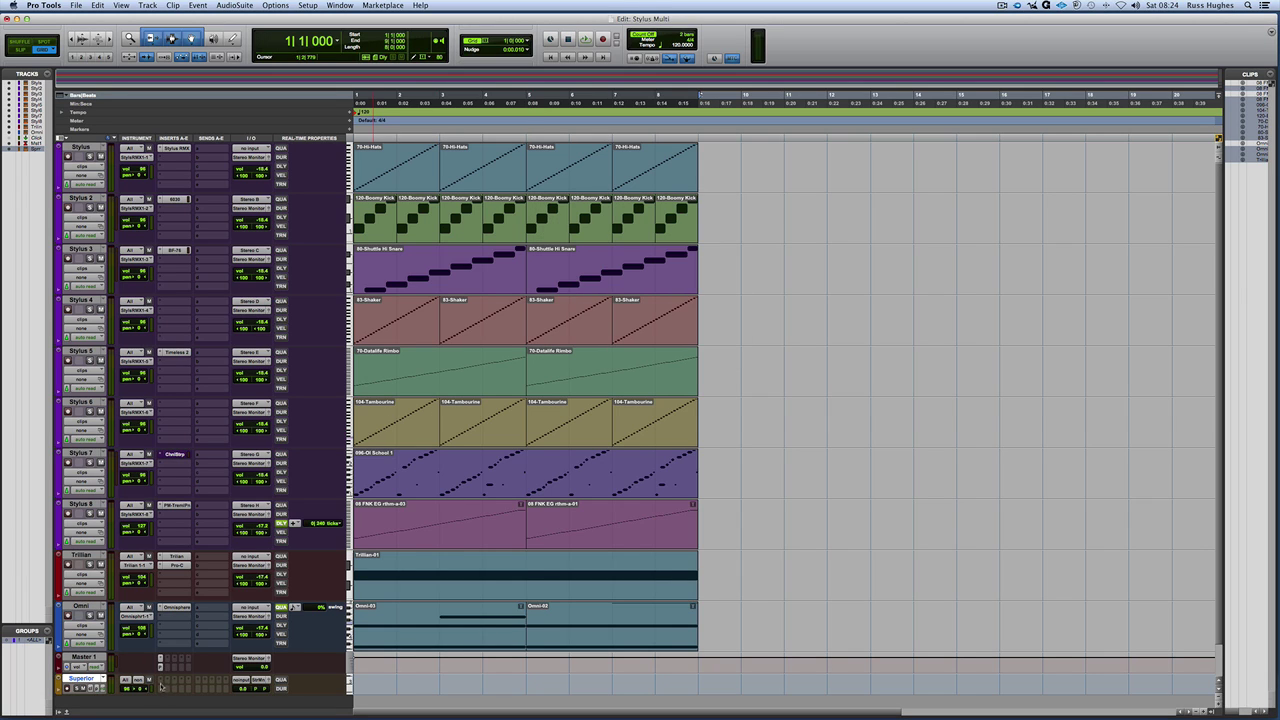
Insert the Toontrack Superior Drummer MultiOut (stereo) plug-in on the Superior track
{"action": "left_click", "coordinate": [163, 686]}
{"action": "mouse_move", "coordinate": [210, 643]}
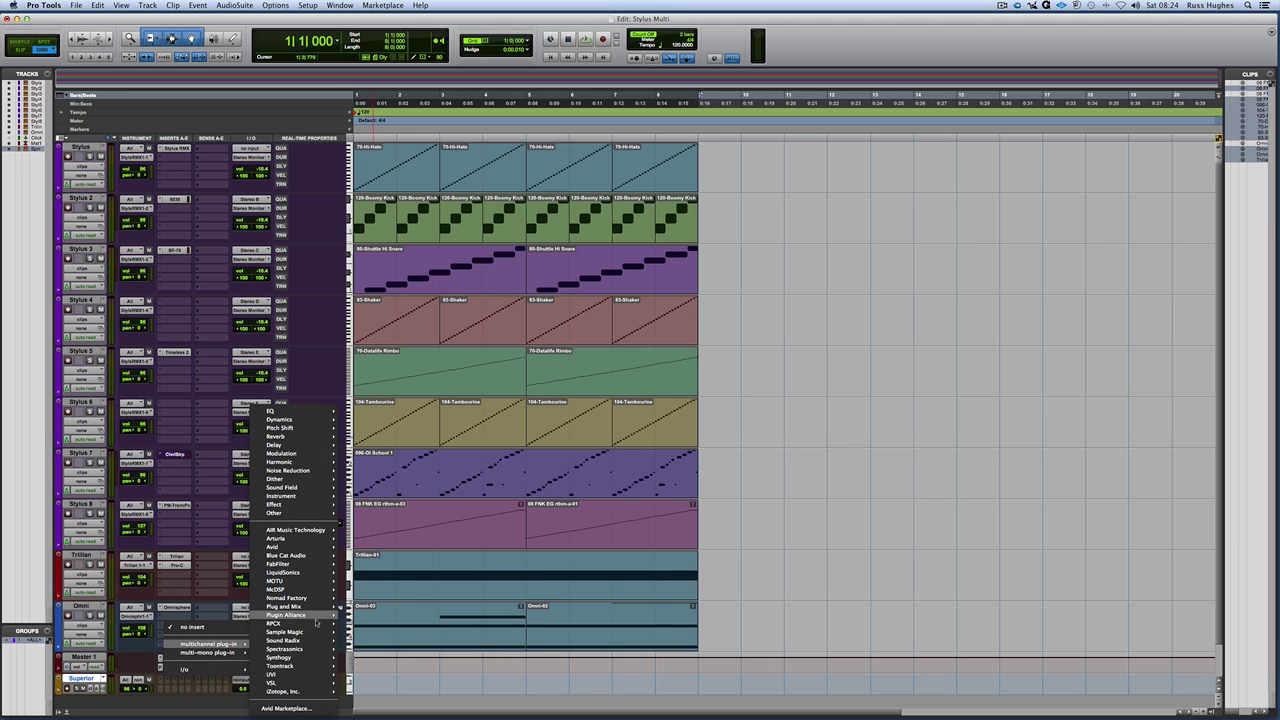
{"action": "mouse_move", "coordinate": [307, 647]}
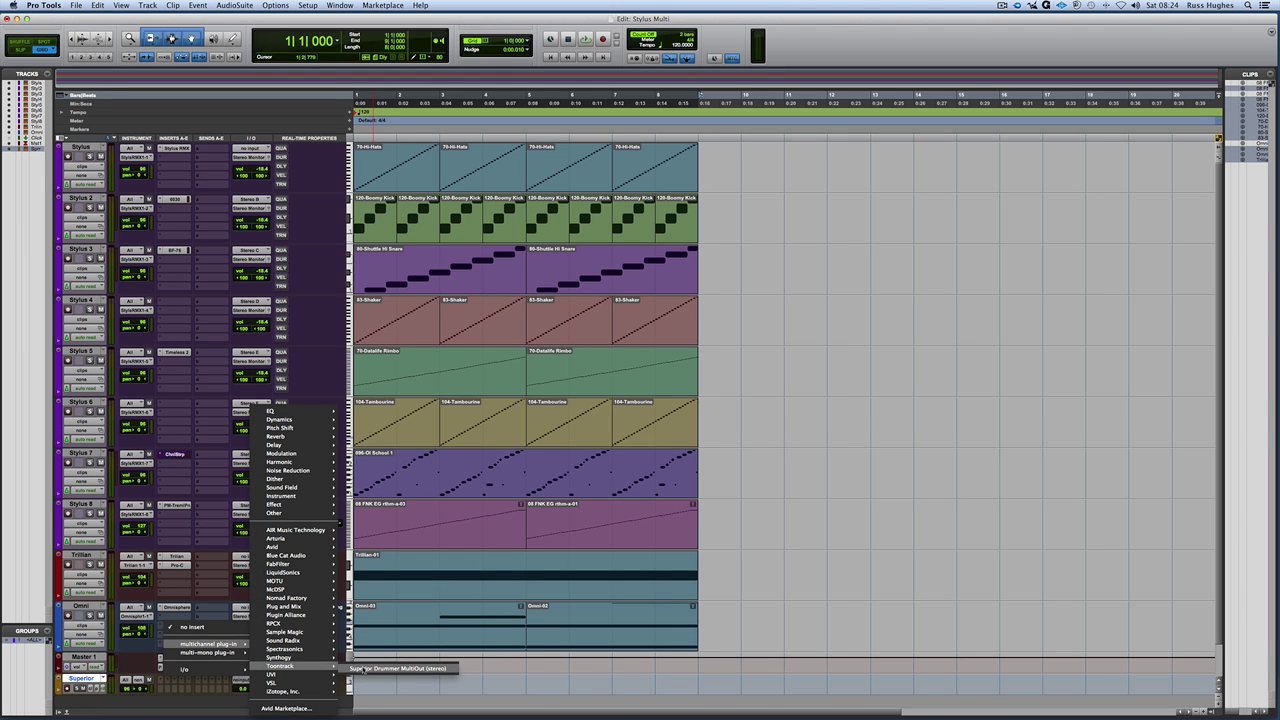
{"action": "left_click", "coordinate": [363, 668]}
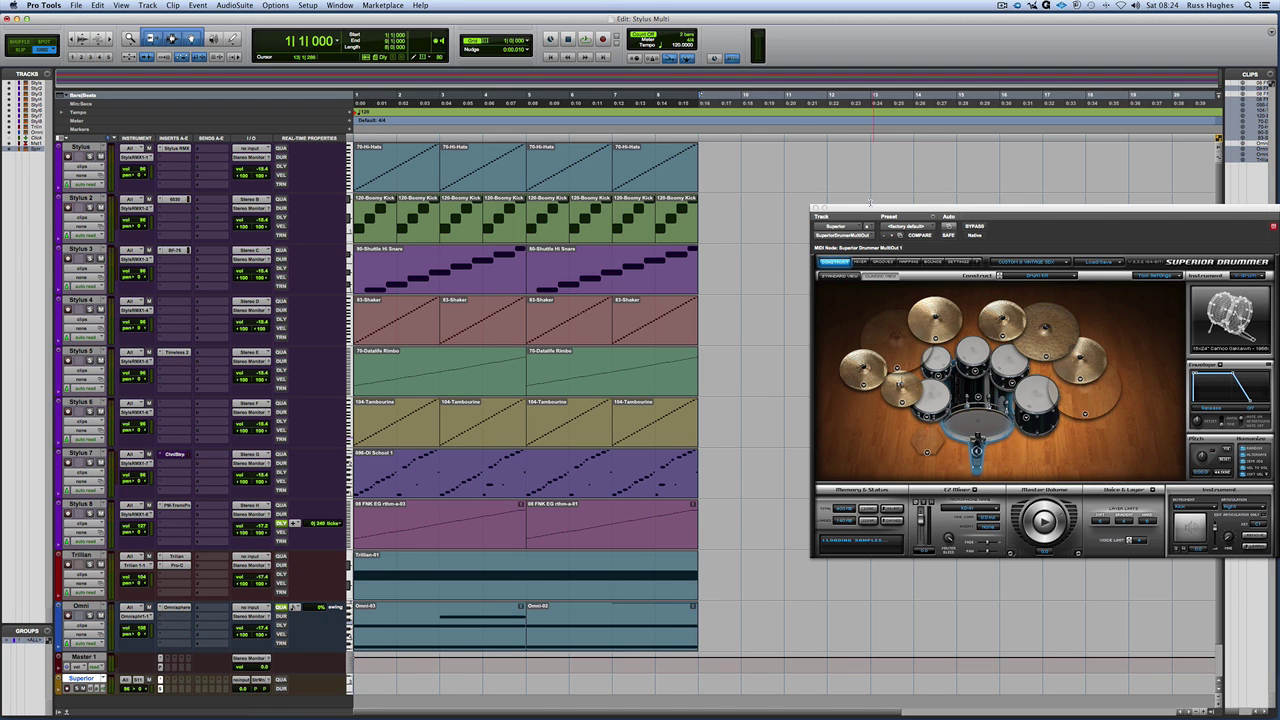
Audition the Music City USA Ballad Straight 4/4 Verse Variation 01 groove, then return to the drum kit view
{"action": "left_click_drag", "start_coordinate": [866, 209], "coordinate": [562, 172]}
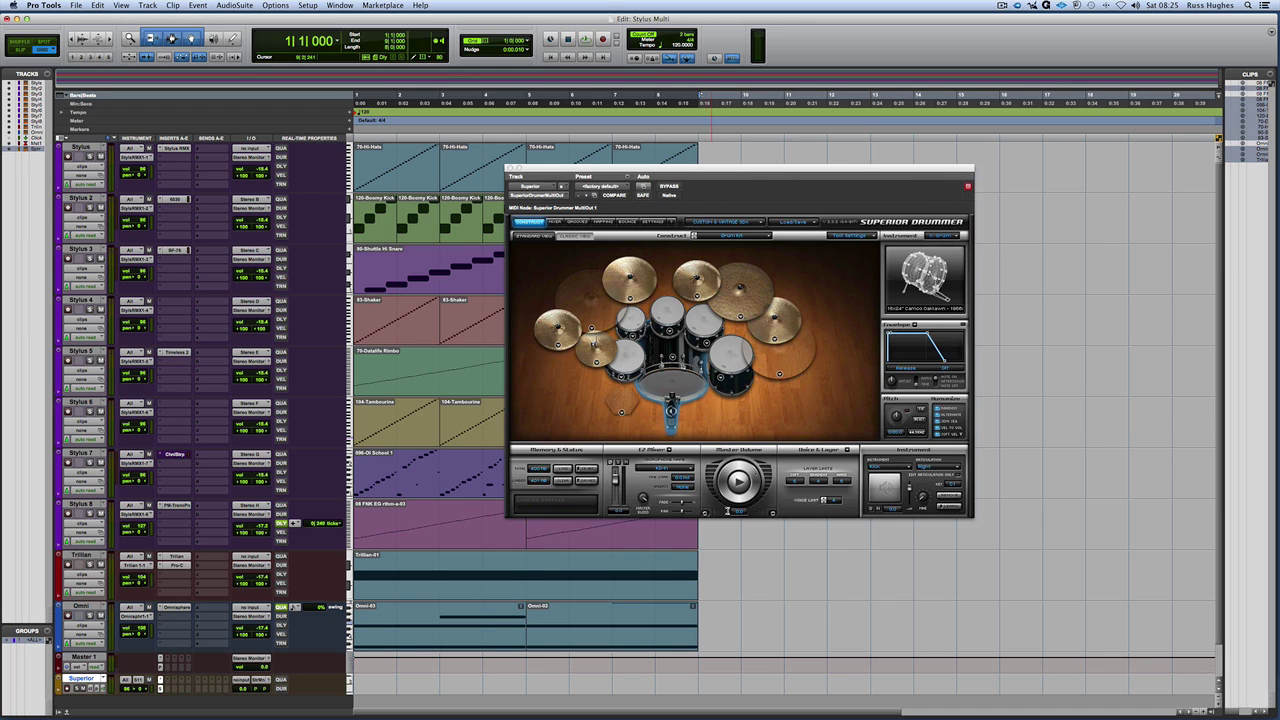
{"action": "left_click", "coordinate": [575, 221]}
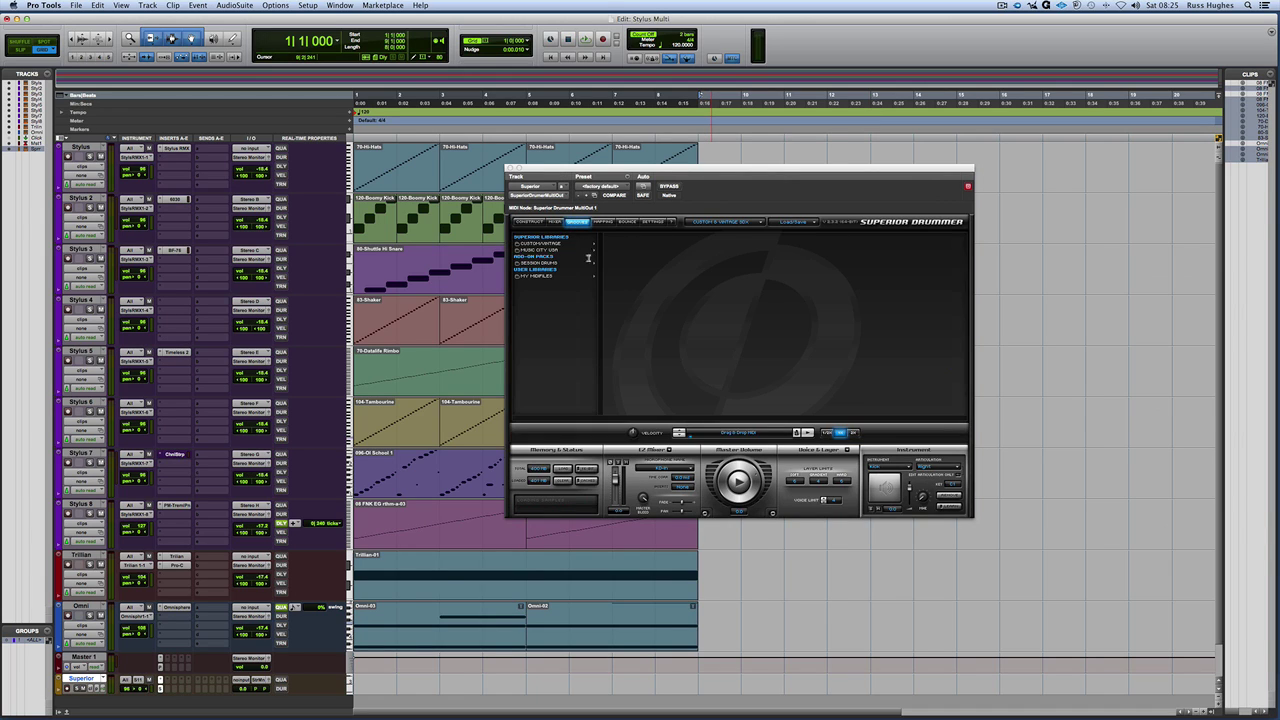
{"action": "left_click", "coordinate": [542, 249]}
{"action": "left_click", "coordinate": [622, 263]}
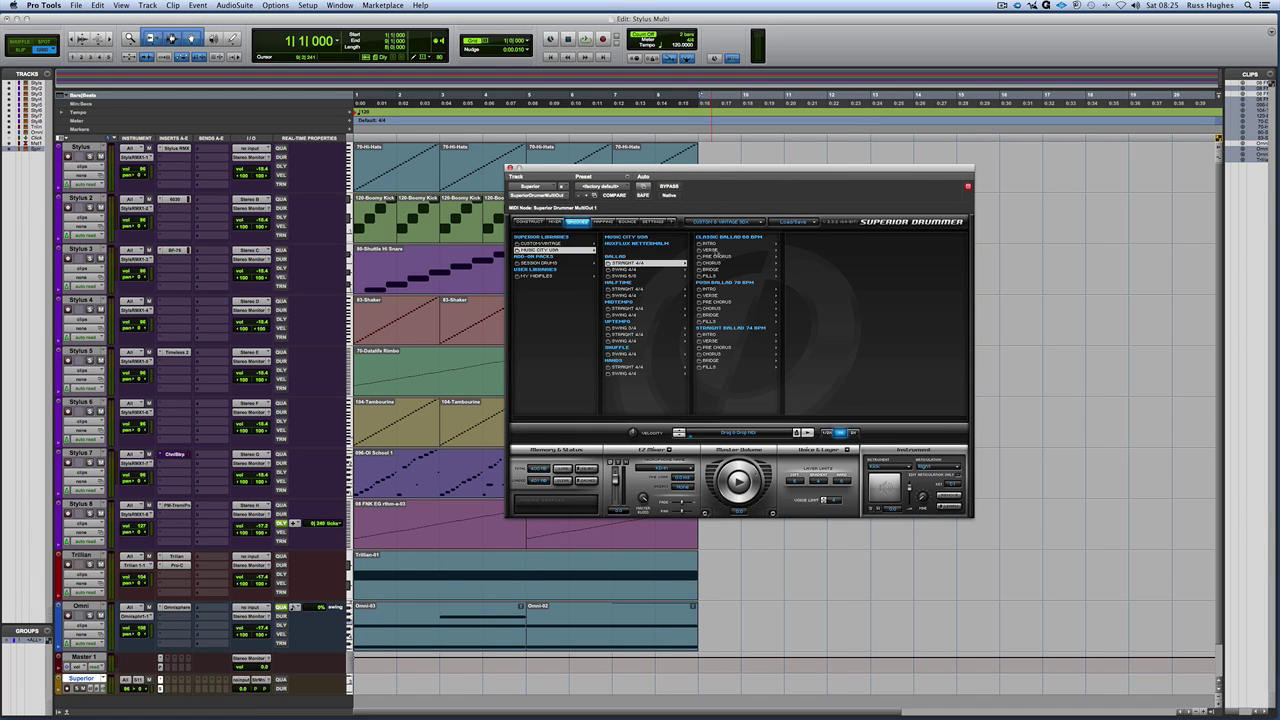
{"action": "left_click", "coordinate": [763, 250]}
{"action": "left_click", "coordinate": [800, 237]}
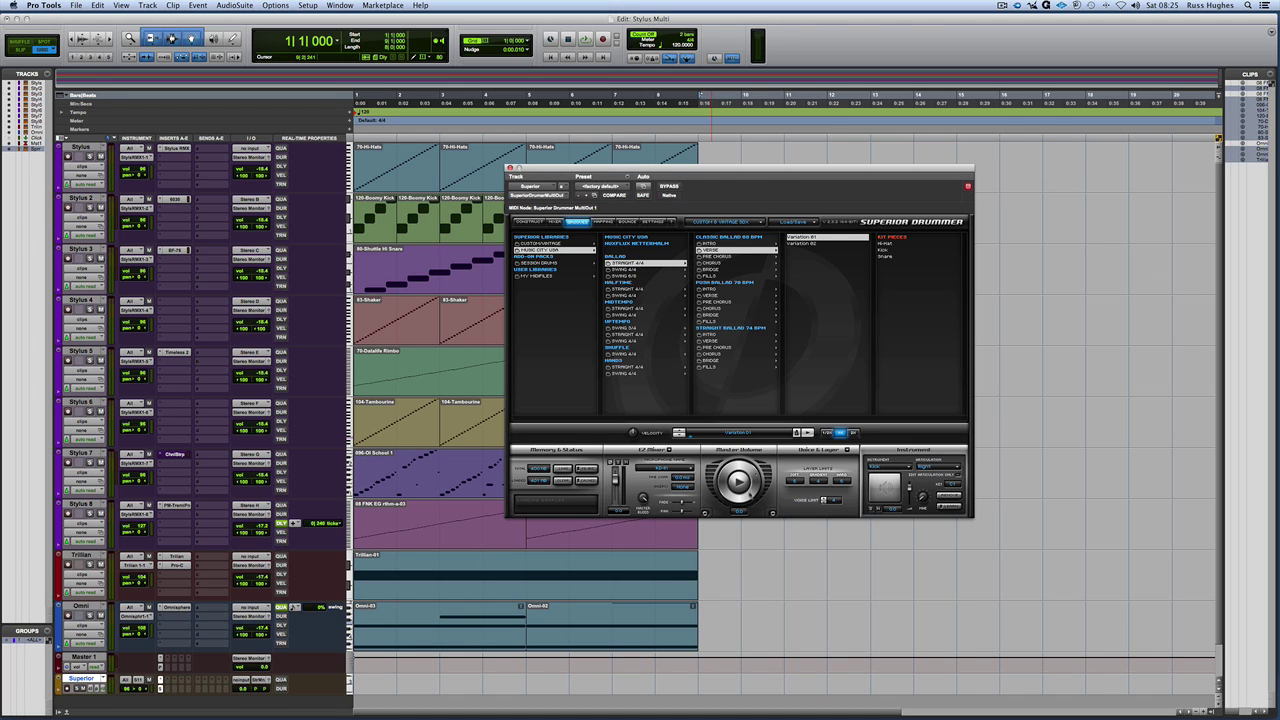
{"action": "left_click", "coordinate": [738, 482]}
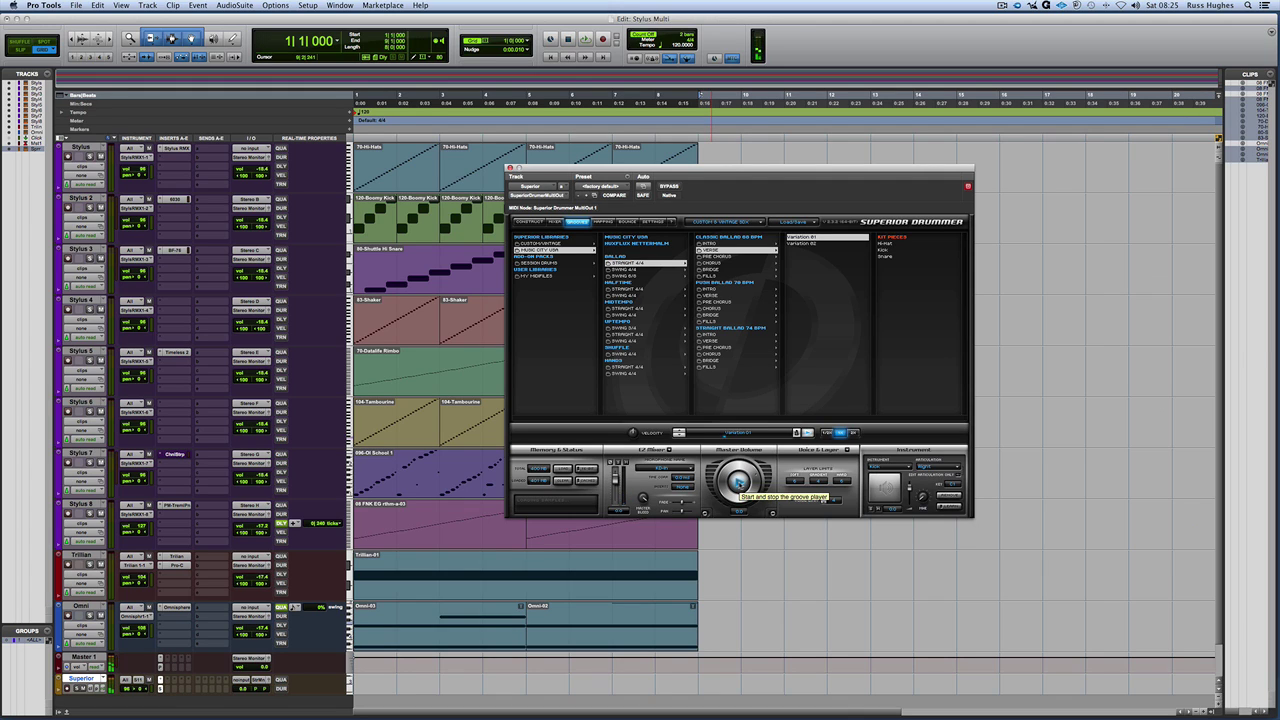
{"action": "left_click", "coordinate": [738, 483]}
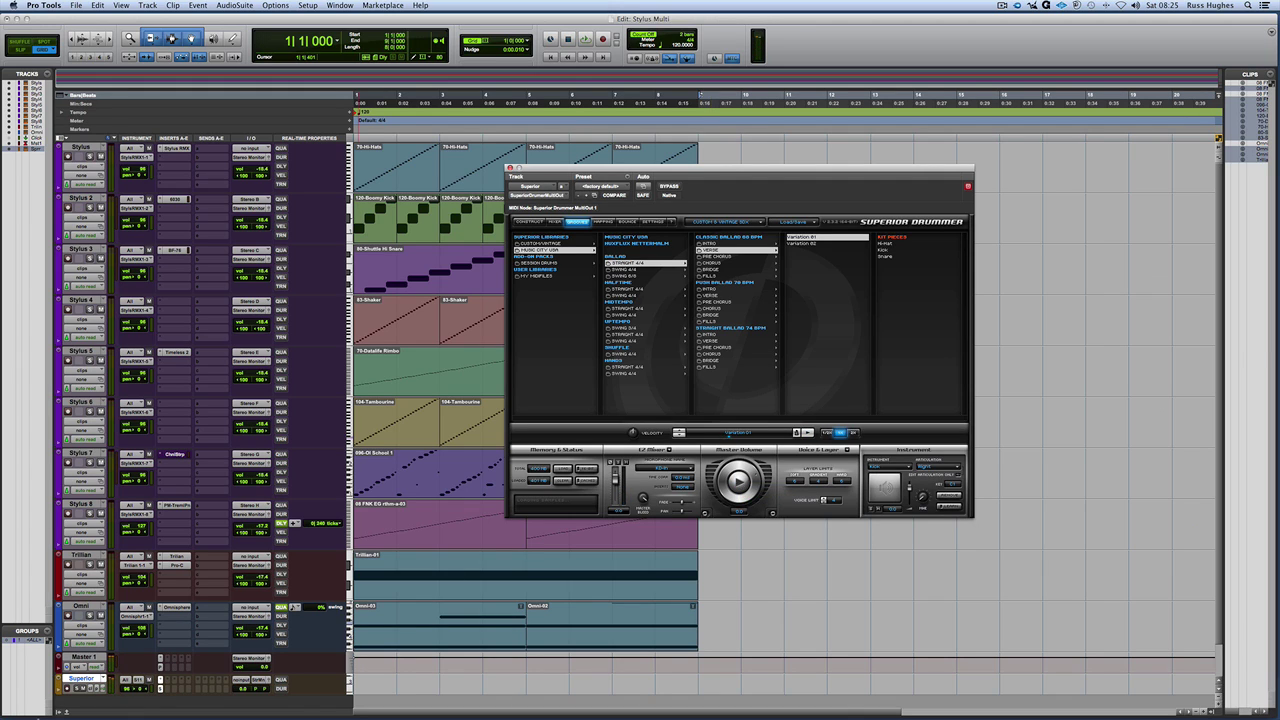
{"action": "left_click", "coordinate": [530, 221]}
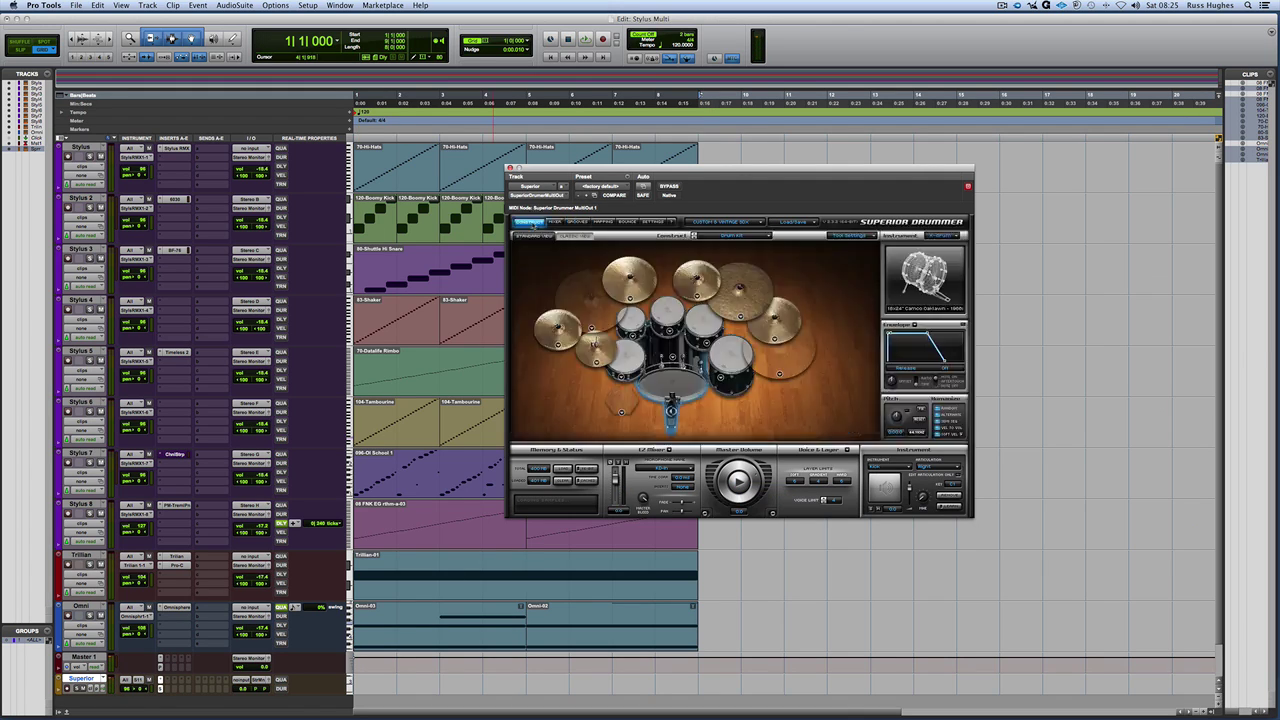
In the Mix window, create a new Aux Input track, Aux 1
{"action": "key", "text": "super+equal"}
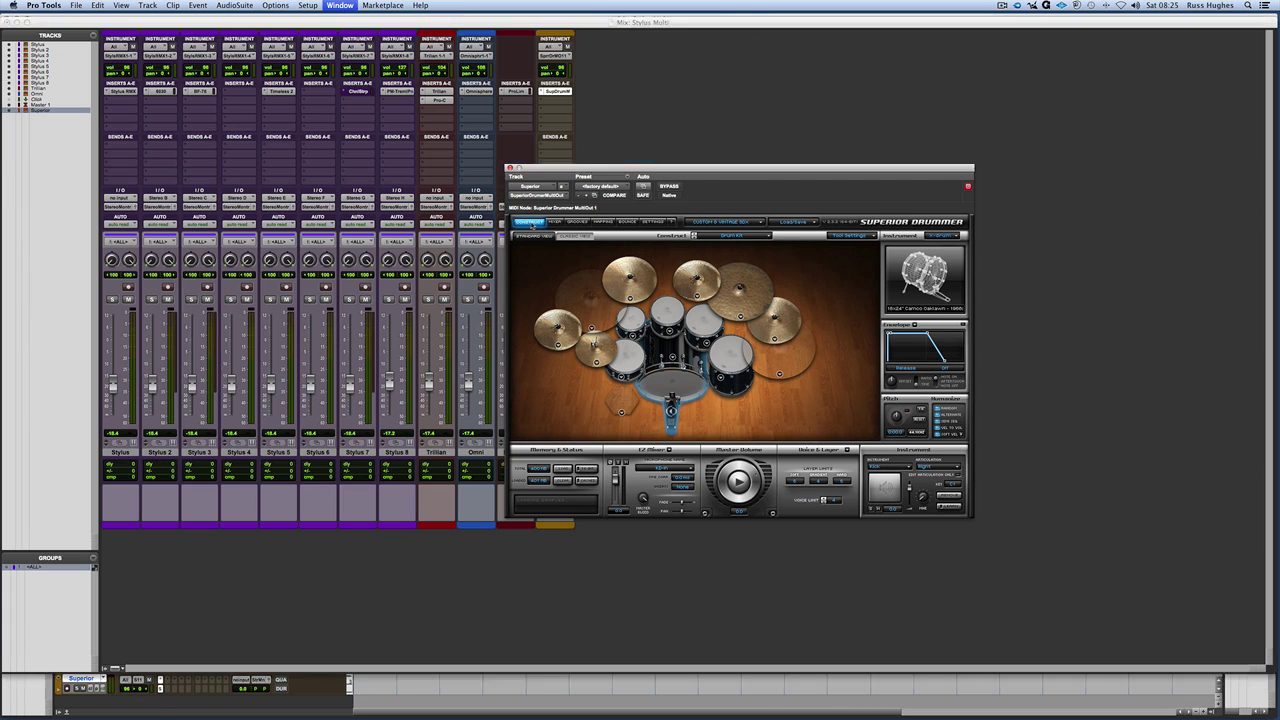
{"action": "left_click_drag", "start_coordinate": [565, 168], "coordinate": [92, 141]}
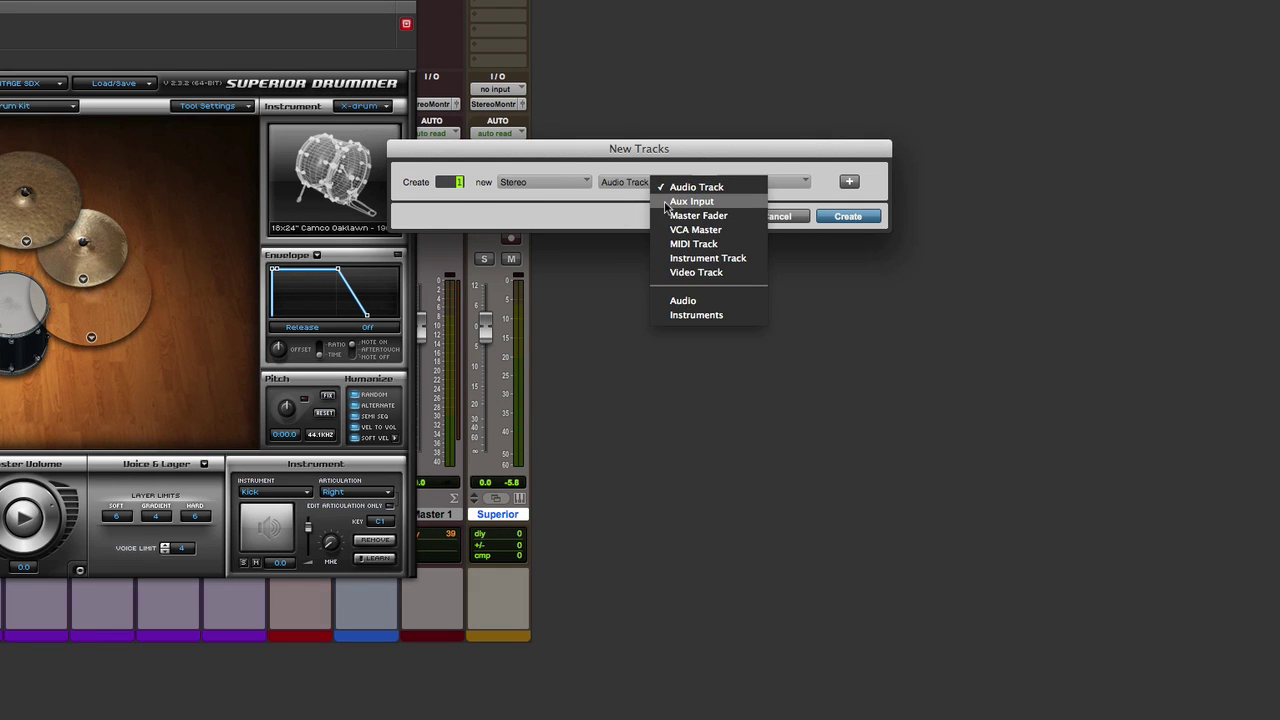
{"action": "left_click", "coordinate": [664, 199]}
{"action": "left_click", "coordinate": [848, 218]}
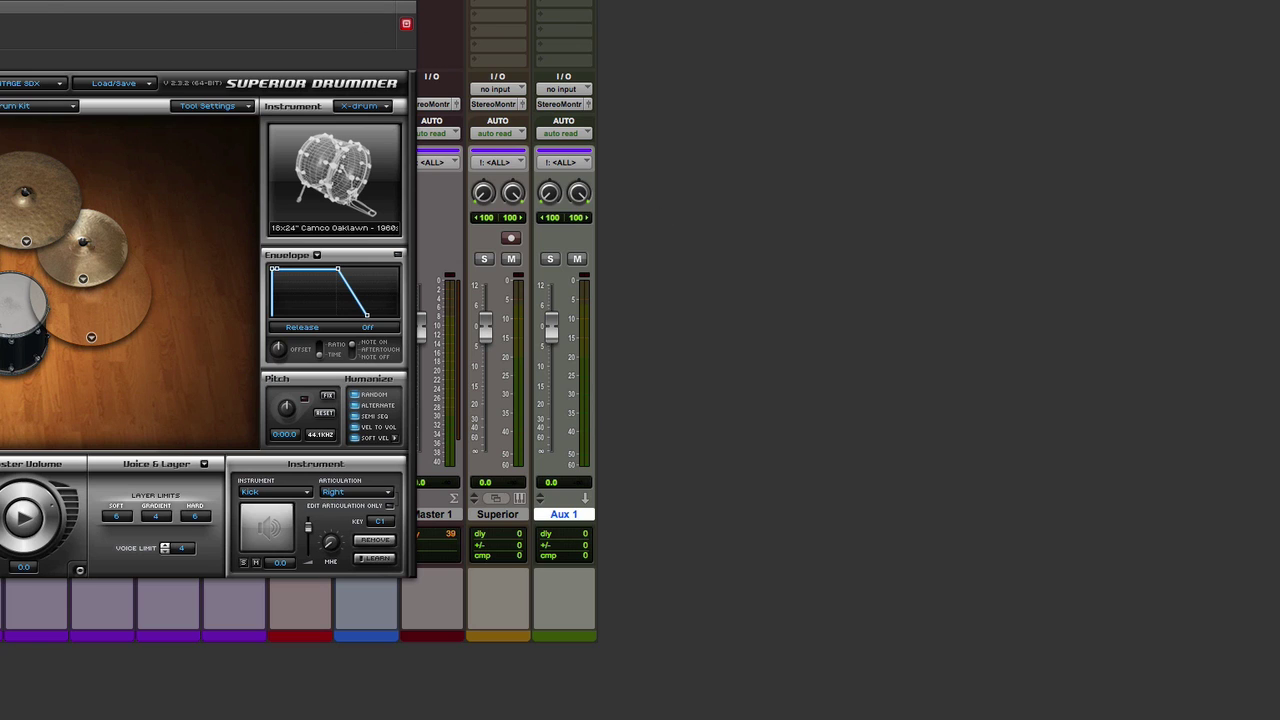
Add a MIDI track, MIDI 1, placed left of Aux 1, leaving its MIDI destination unchanged
{"action": "key", "text": "super+shift+n"}
{"action": "left_click", "coordinate": [645, 182]}
{"action": "left_click", "coordinate": [700, 244]}
{"action": "left_click", "coordinate": [840, 217]}
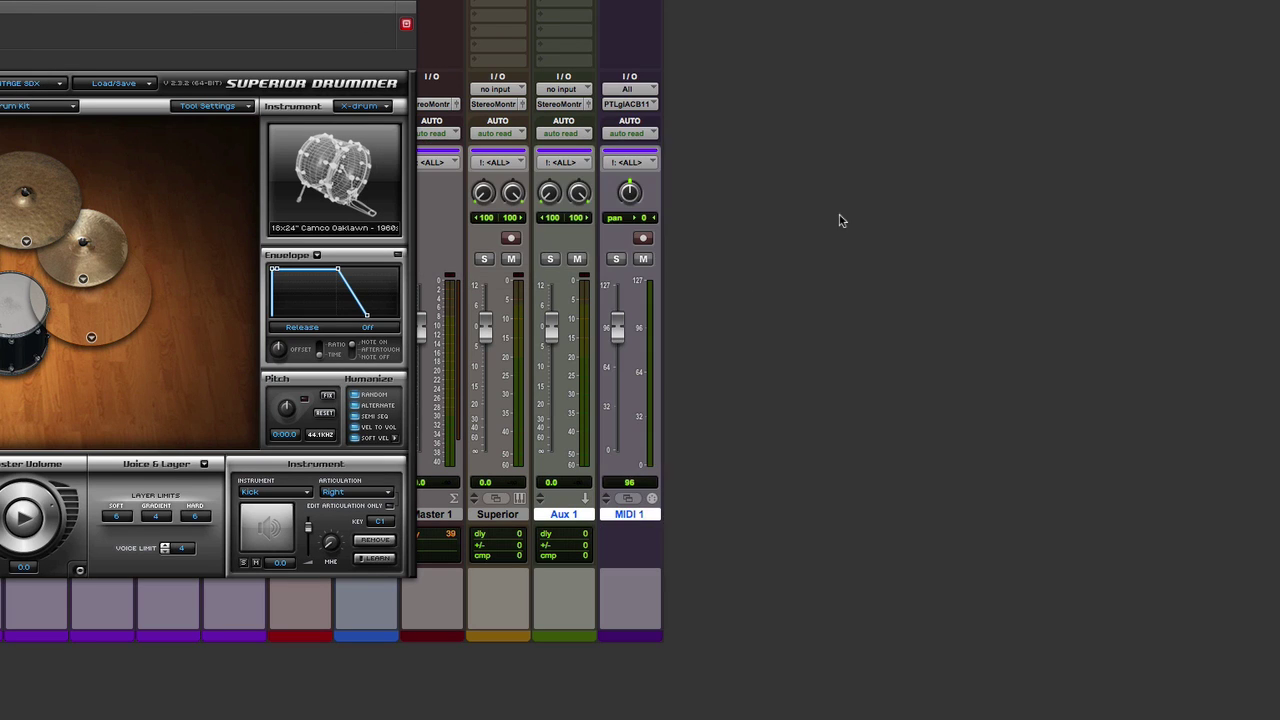
{"action": "left_click_drag", "start_coordinate": [656, 514], "coordinate": [563, 514]}
{"action": "left_click", "coordinate": [572, 105]}
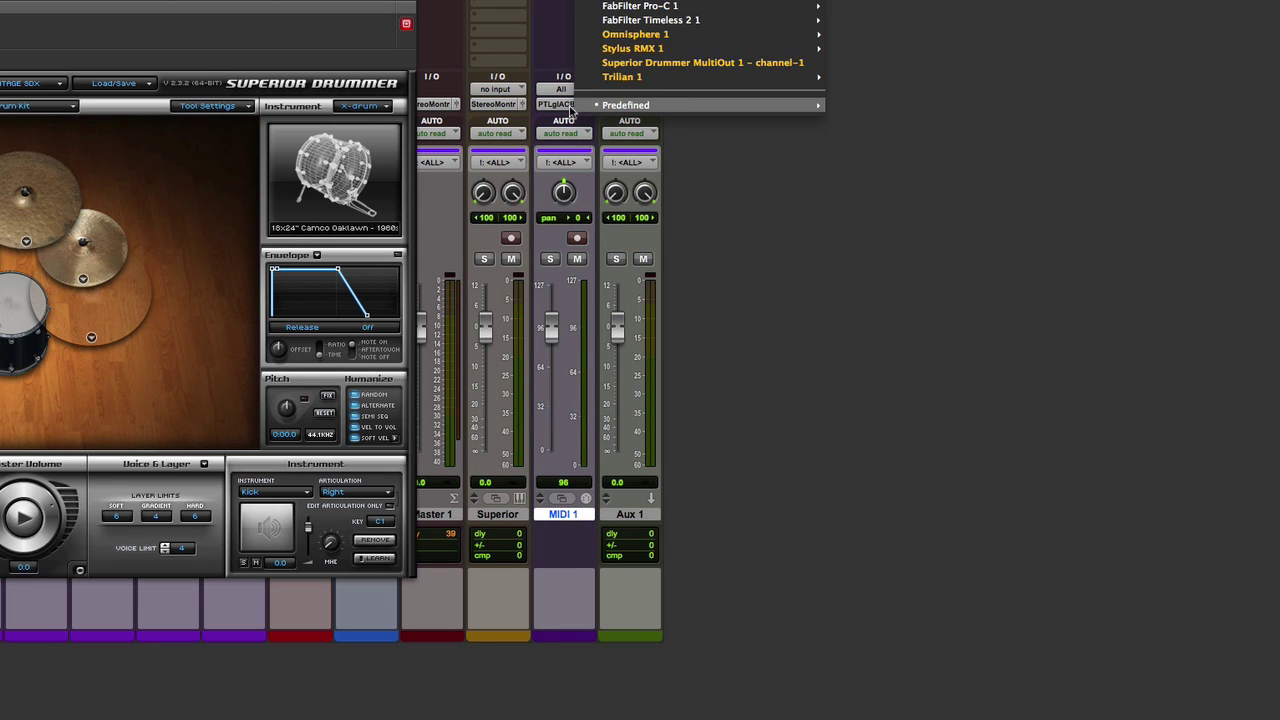
{"action": "mouse_move", "coordinate": [683, 105]}
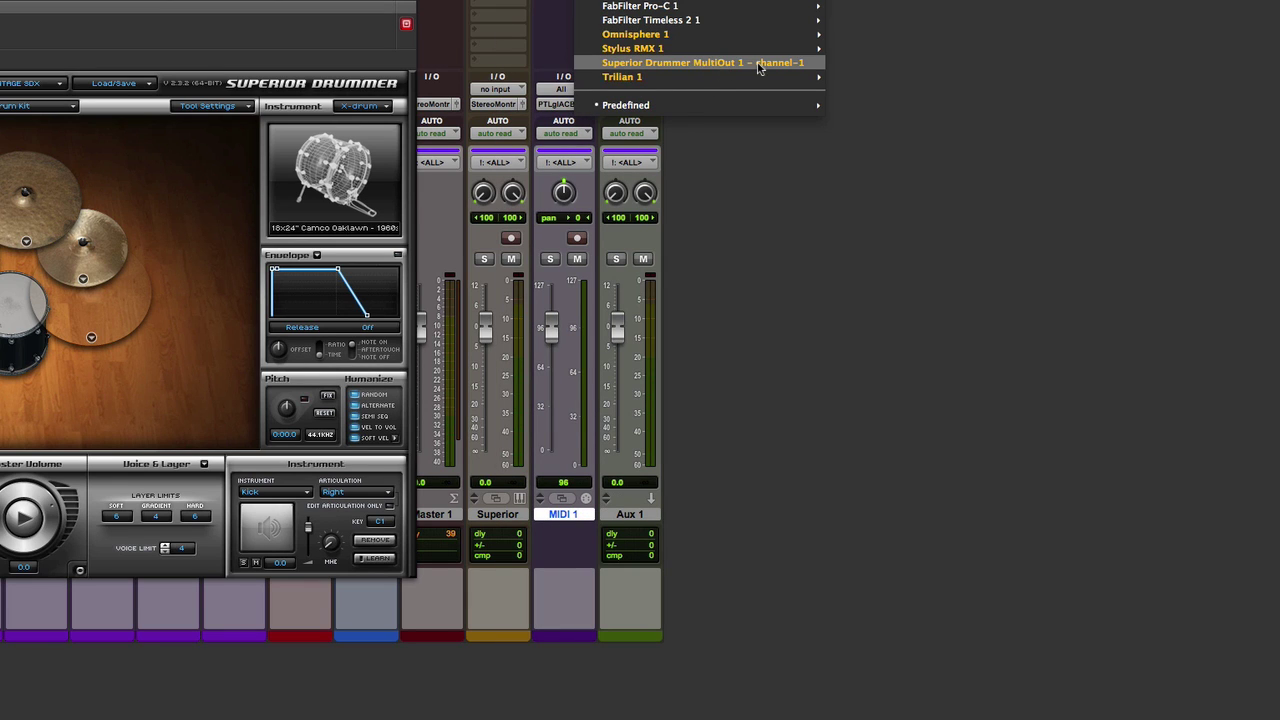
{"action": "left_click", "coordinate": [750, 120]}
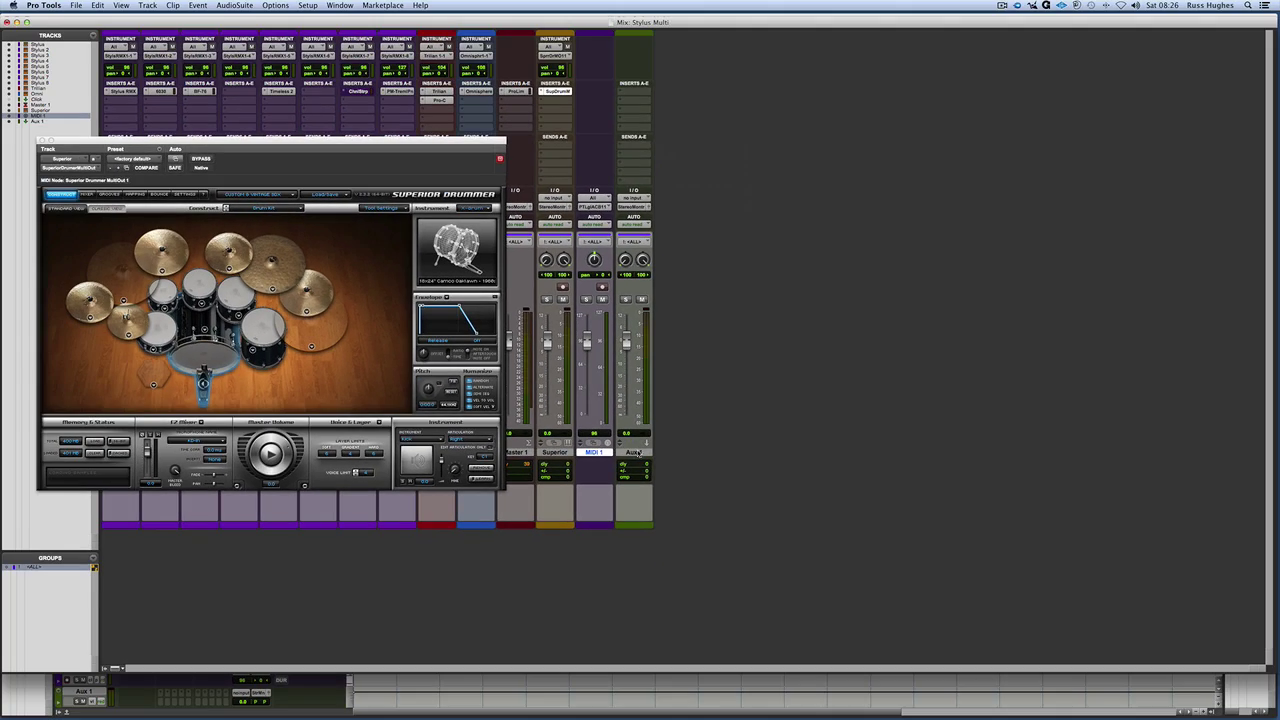
Delete the selected MIDI 1 and Aux 1 tracks
{"action": "left_click", "coordinate": [638, 497], "text": "shift"}
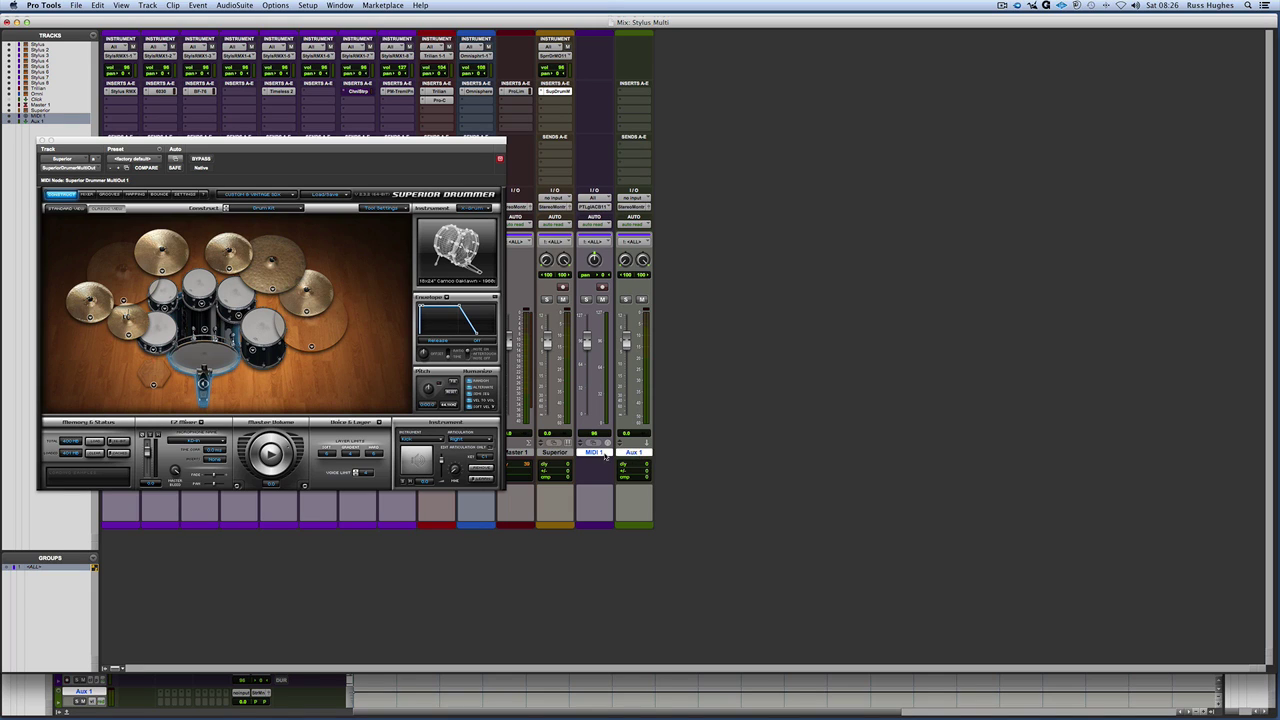
{"action": "right_click", "coordinate": [604, 454]}
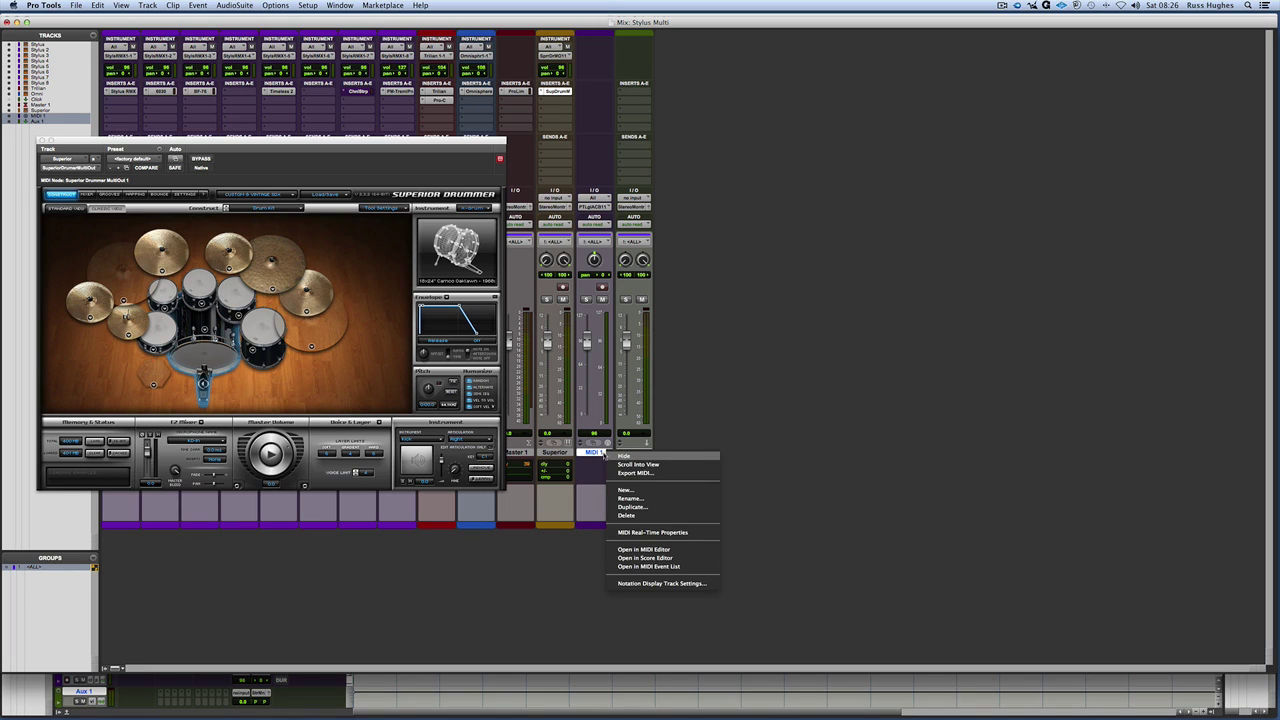
{"action": "left_click", "coordinate": [627, 516]}
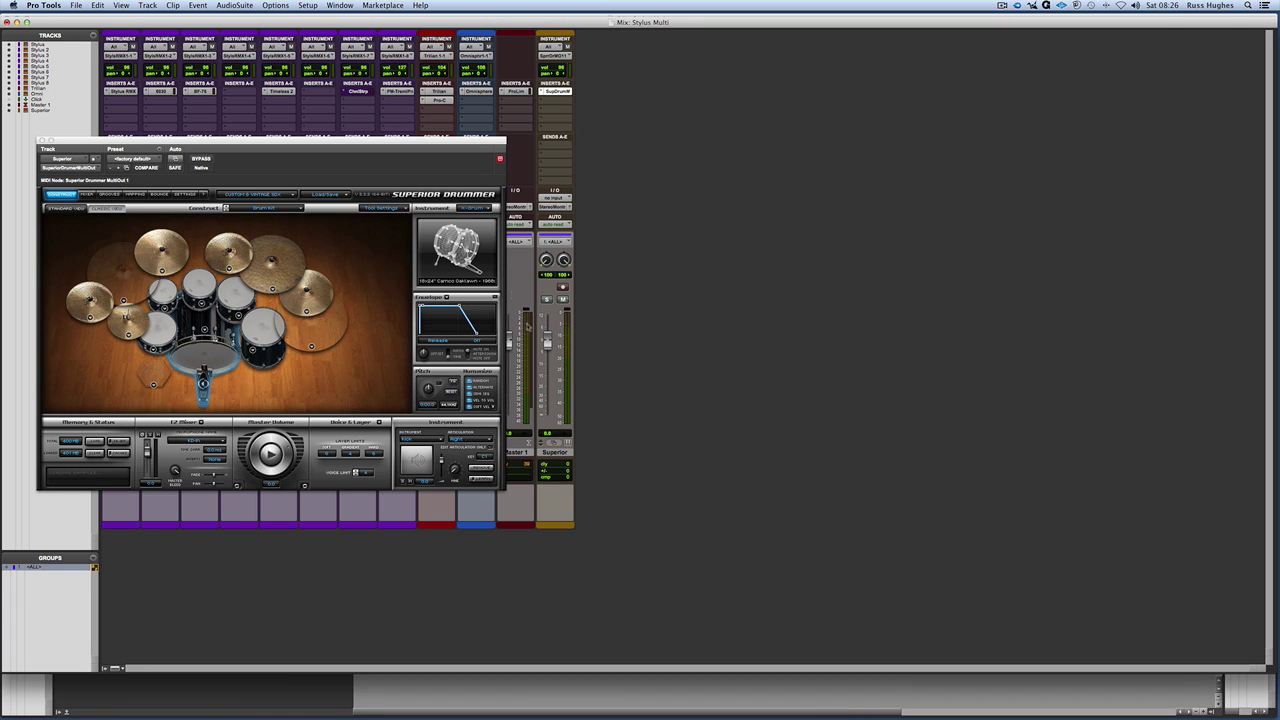
Move the Superior Drummer window aside and return to the Edit window
{"action": "left_click_drag", "start_coordinate": [434, 148], "coordinate": [1067, 160]}
{"action": "key", "text": "super+equal"}
{"action": "scroll", "coordinate": [437, 183], "scroll_direction": "up", "scroll_amount": 1}
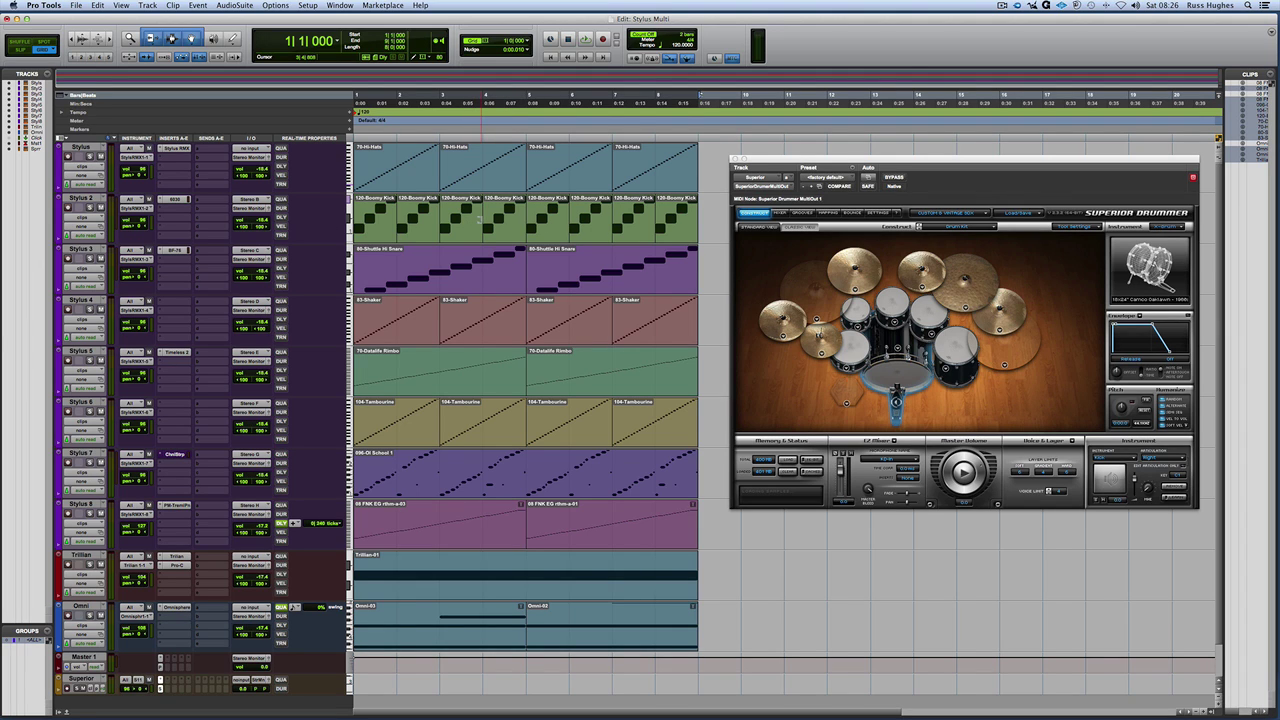
In the mixer, name the three new instrument strips Kick, Snare and Hats in turn
{"action": "key", "text": "super+equal"}
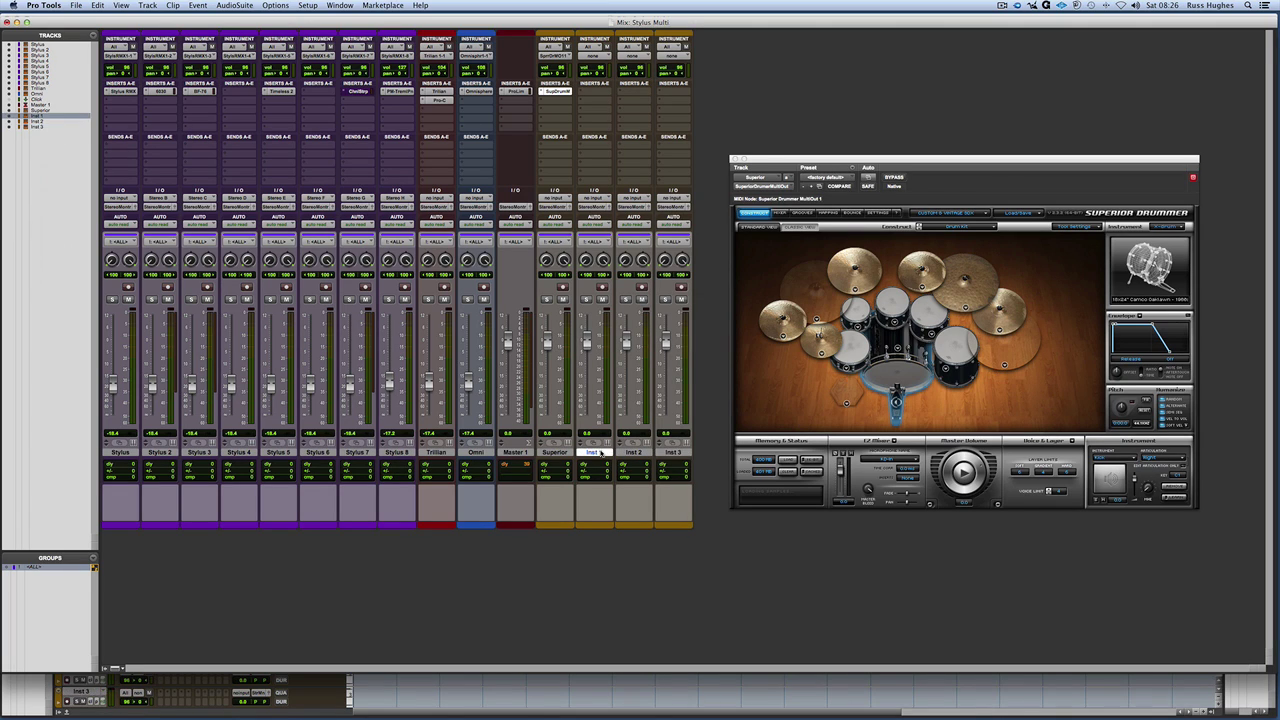
{"action": "double_click", "coordinate": [599, 453]}
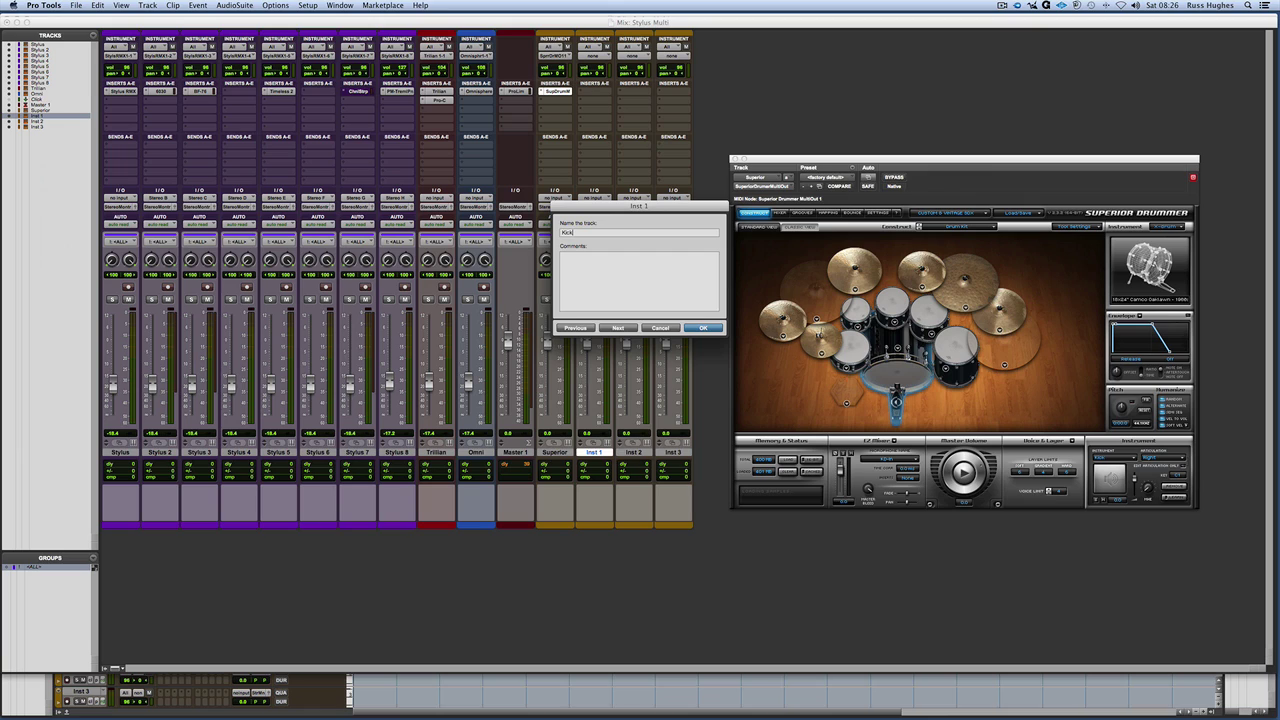
{"action": "left_click", "coordinate": [620, 329]}
{"action": "left_click", "coordinate": [620, 328]}
{"action": "key", "text": "Return"}
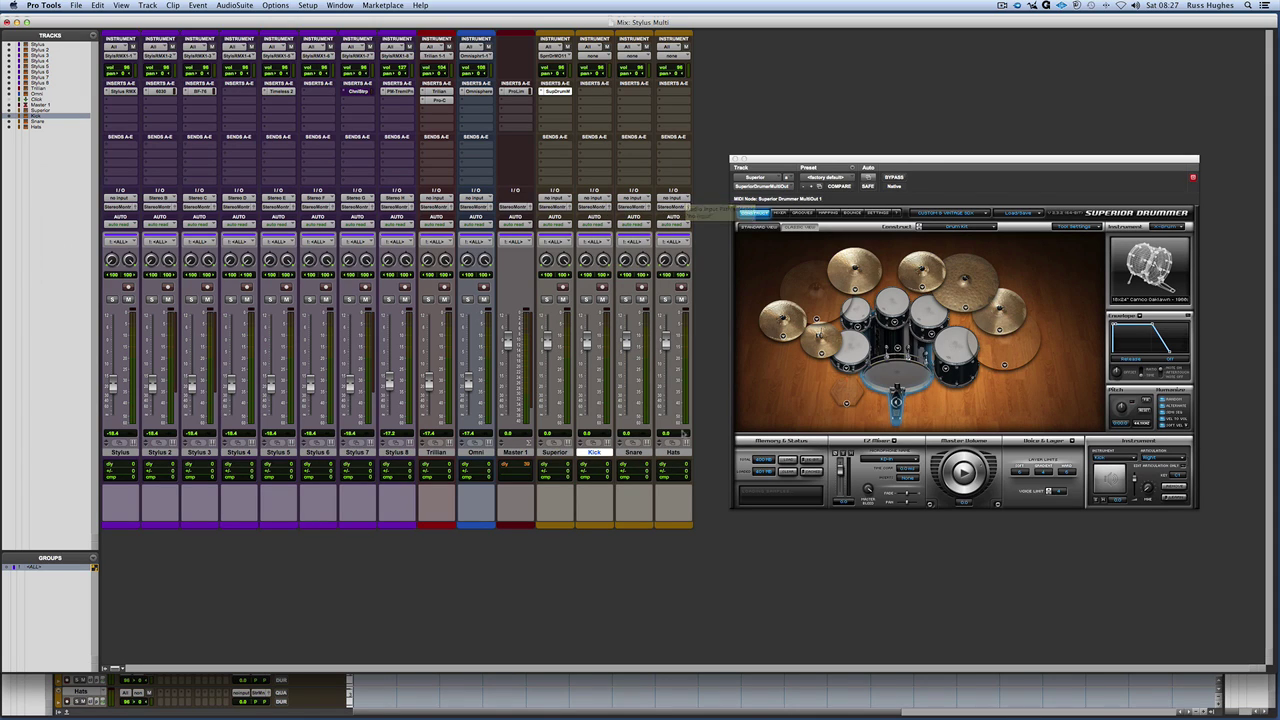
Set a drum track's input to Superior Drummer MultiOut output S5/6
{"action": "left_click", "coordinate": [594, 199]}
{"action": "mouse_move", "coordinate": [632, 235]}
{"action": "mouse_move", "coordinate": [745, 247]}
{"action": "mouse_move", "coordinate": [800, 254]}
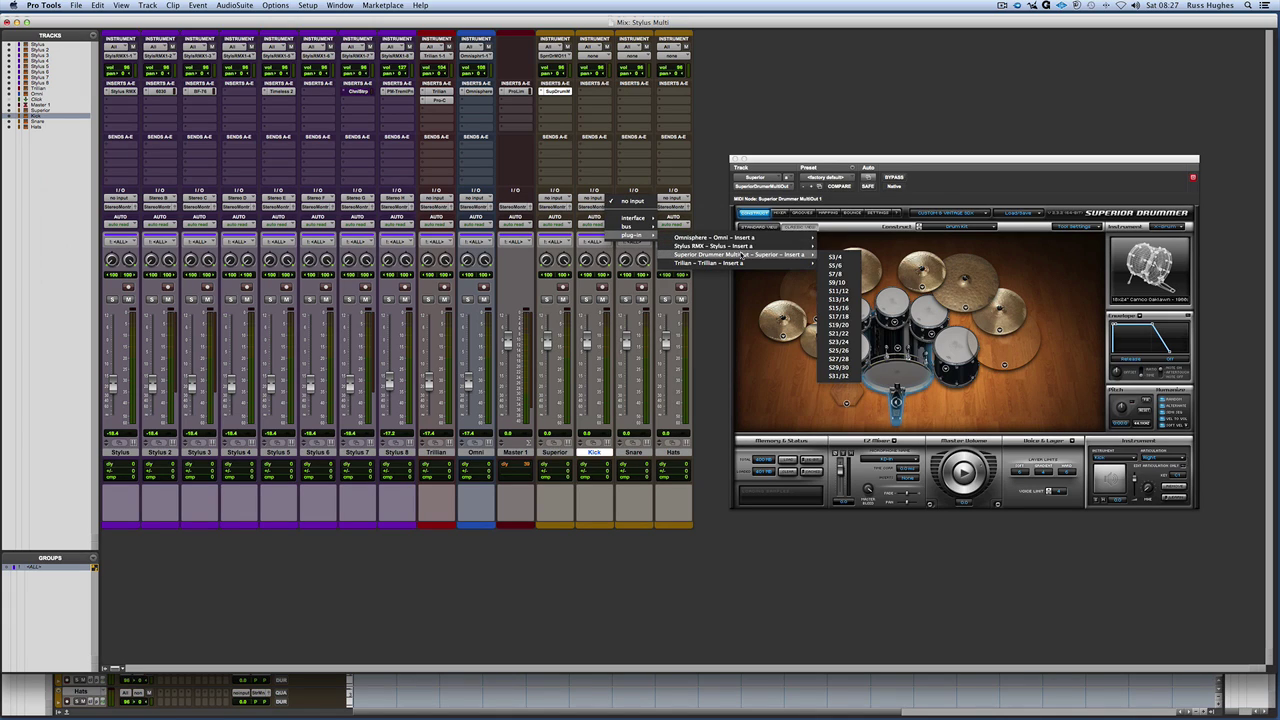
{"action": "left_click", "coordinate": [834, 265]}
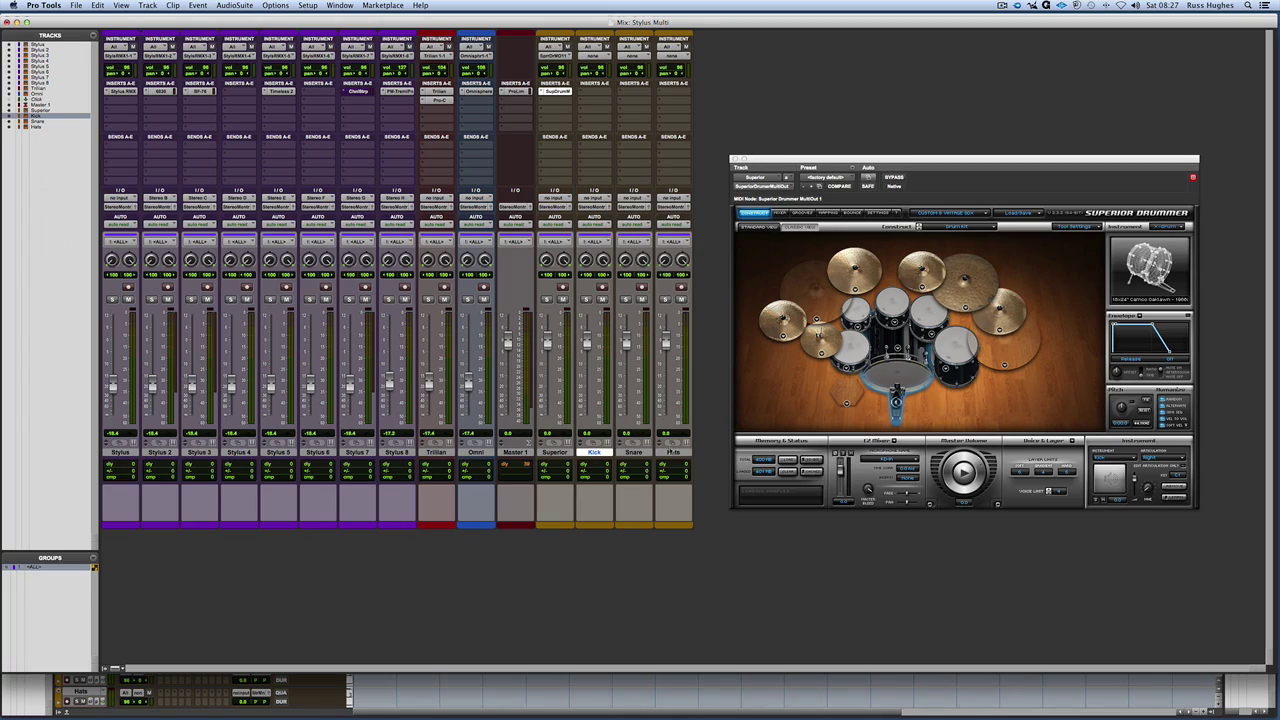
Select Kick, Snare and Hats and cascade inputs S3/4, S5/6, S7/8 starting from Kick
{"action": "left_click", "coordinate": [673, 452], "text": "shift"}
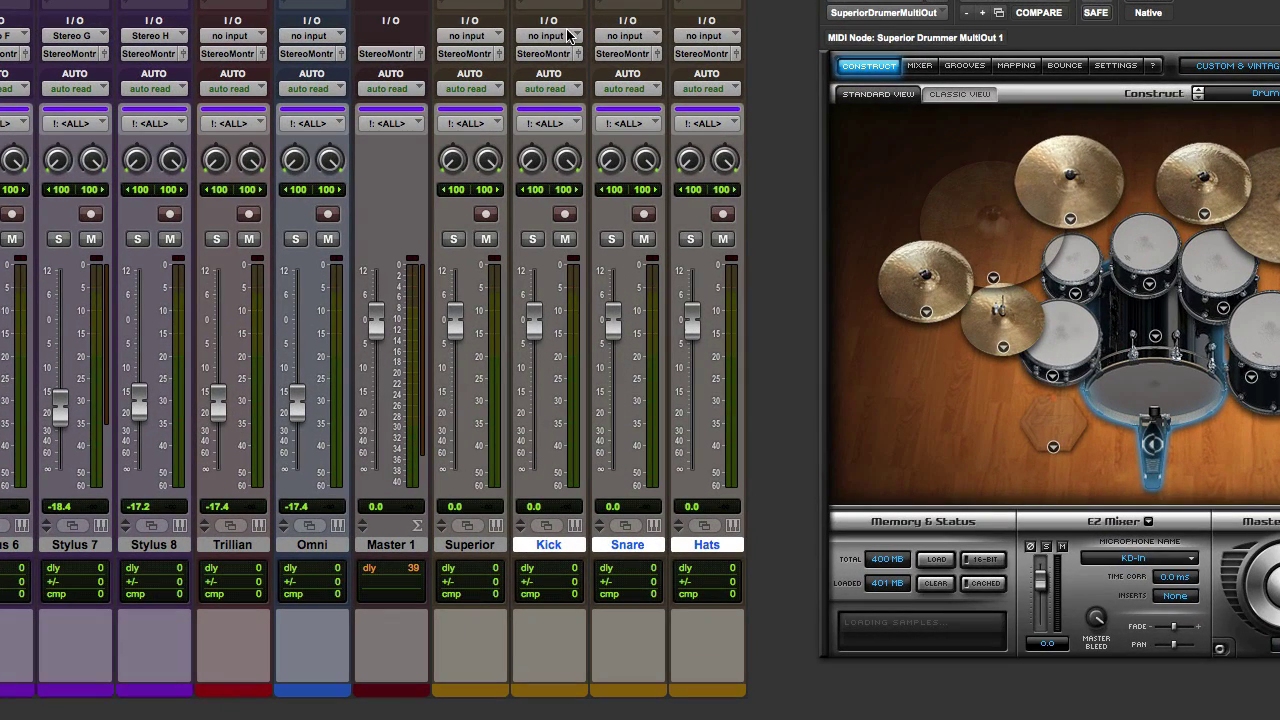
{"action": "left_click", "coordinate": [568, 36]}
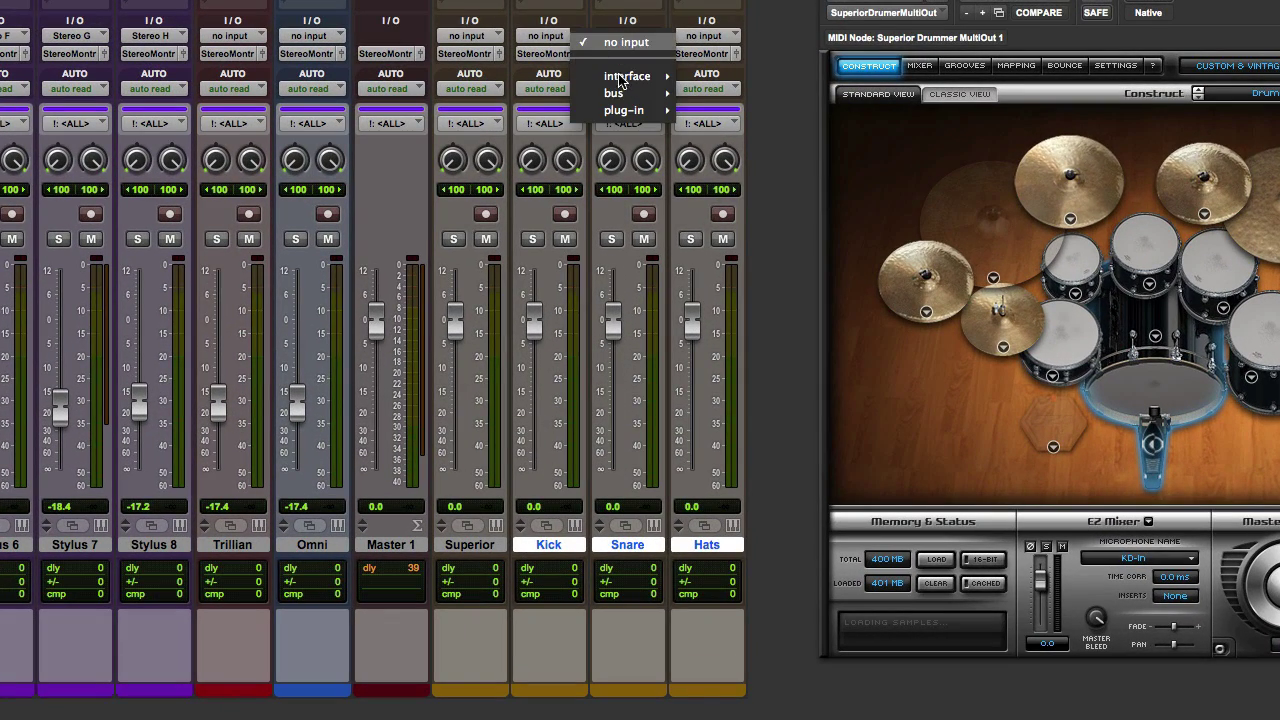
{"action": "mouse_move", "coordinate": [630, 112]}
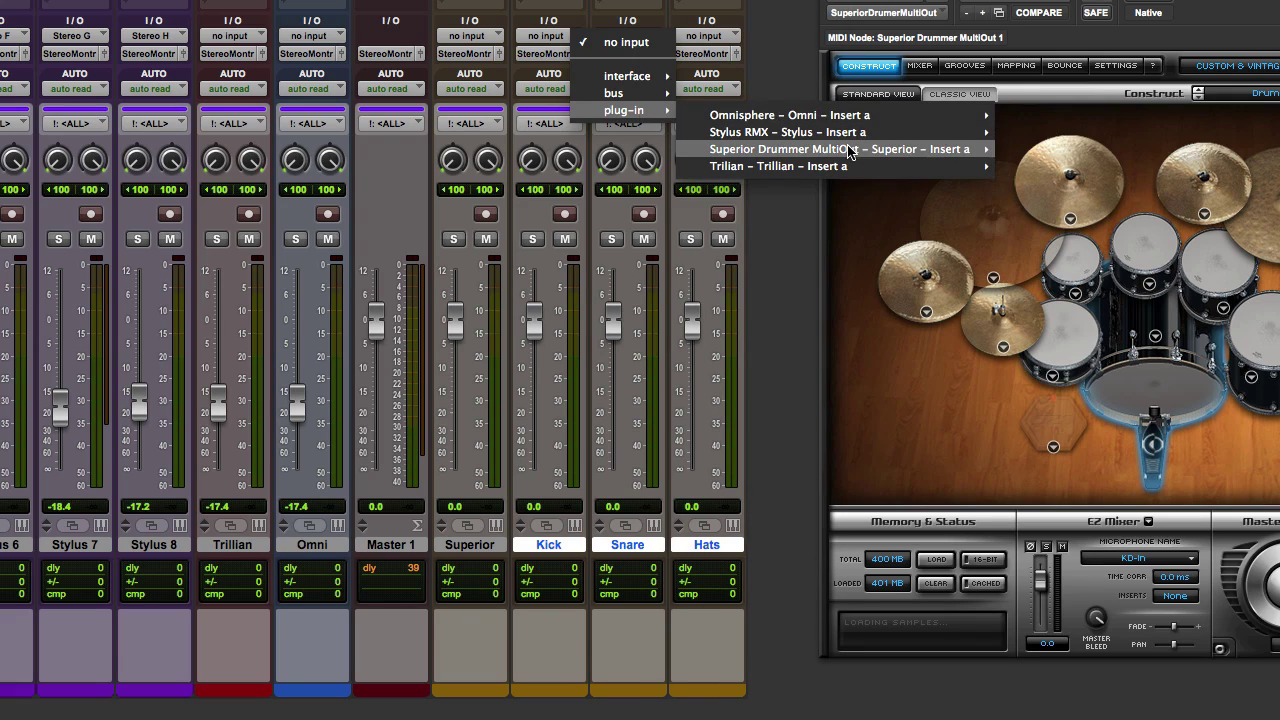
{"action": "mouse_move", "coordinate": [850, 149]}
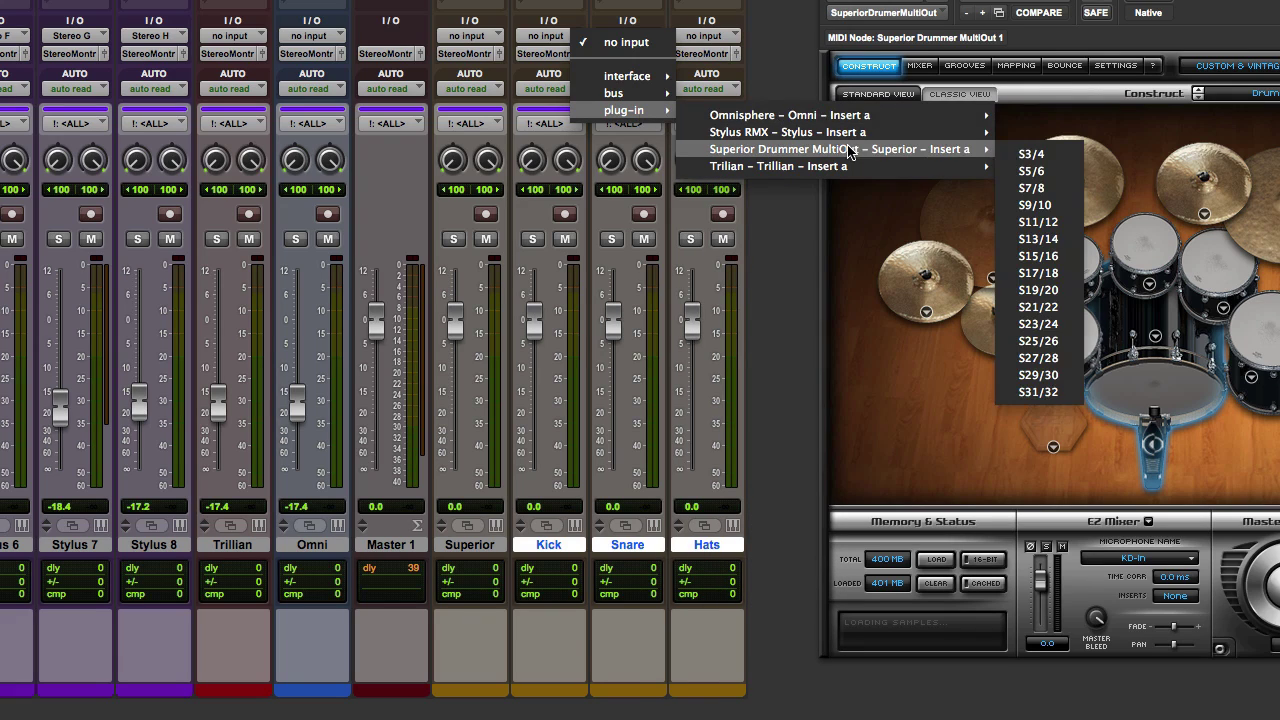
{"action": "left_click", "coordinate": [1034, 155]}
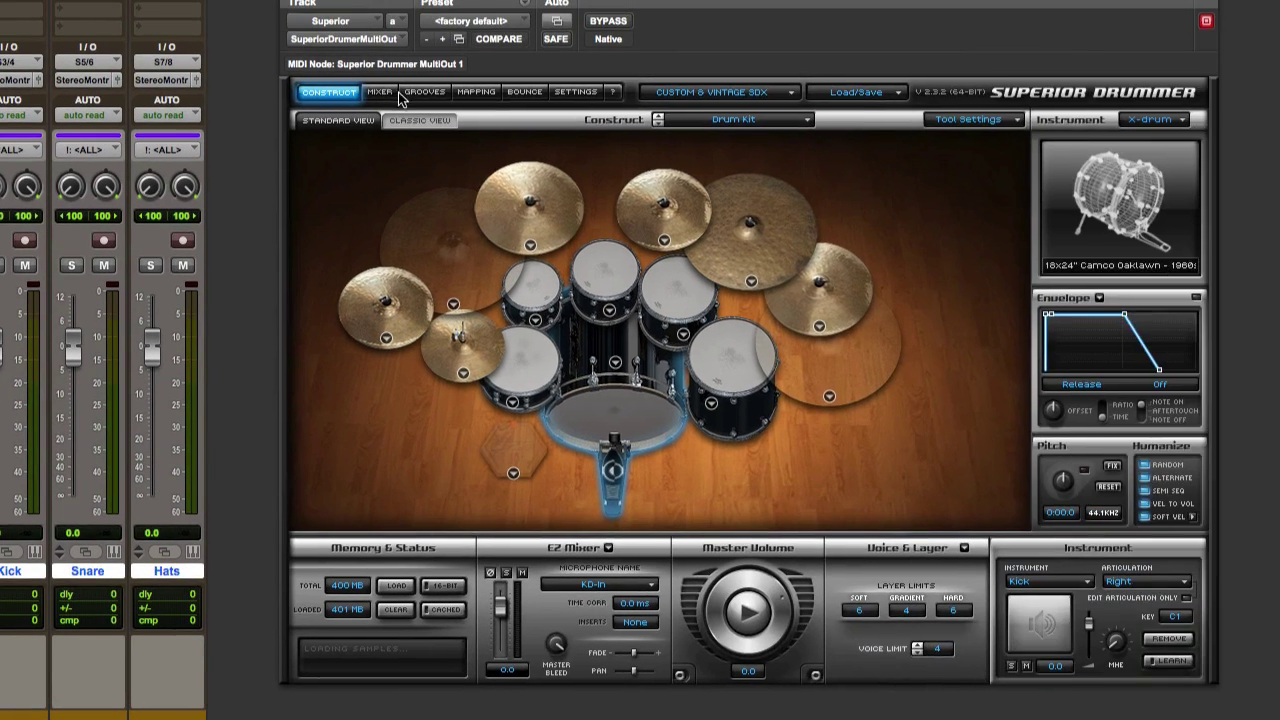
In Superior Drummer's mixer, route the KD-In and KD-Out kick mics to Out 3/4
{"action": "left_click", "coordinate": [925, 66]}
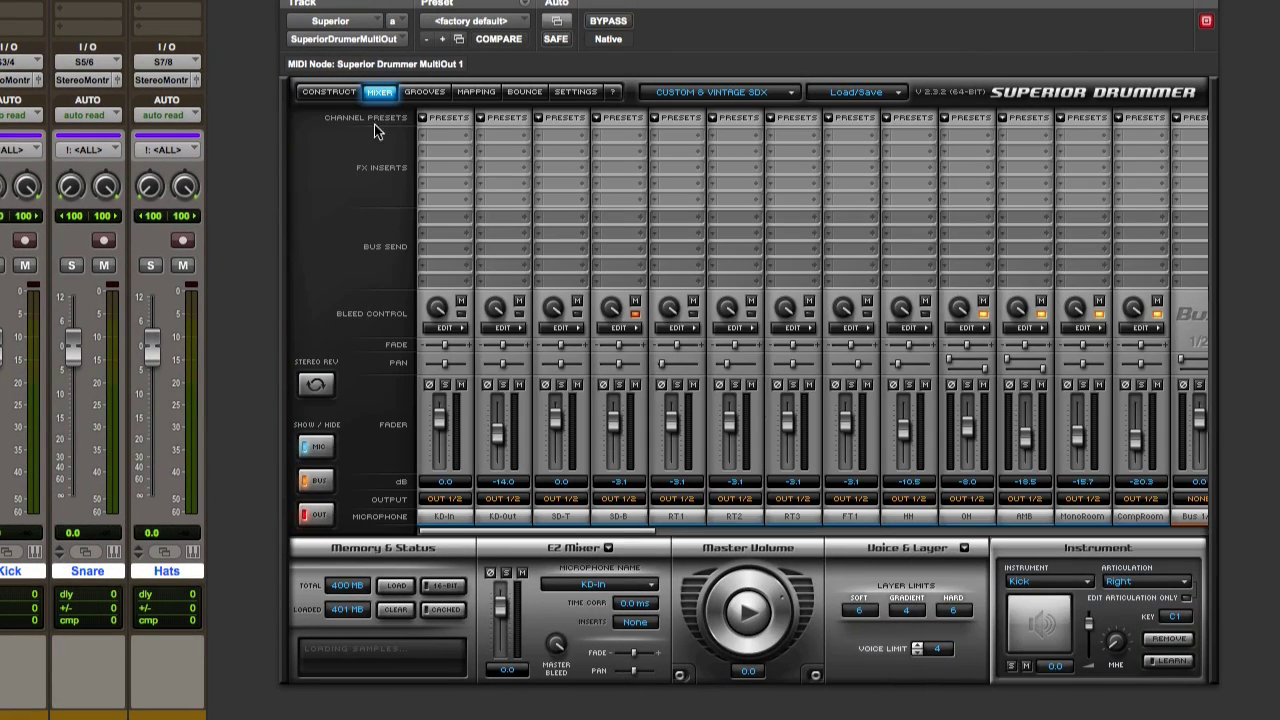
{"action": "left_click", "coordinate": [460, 500]}
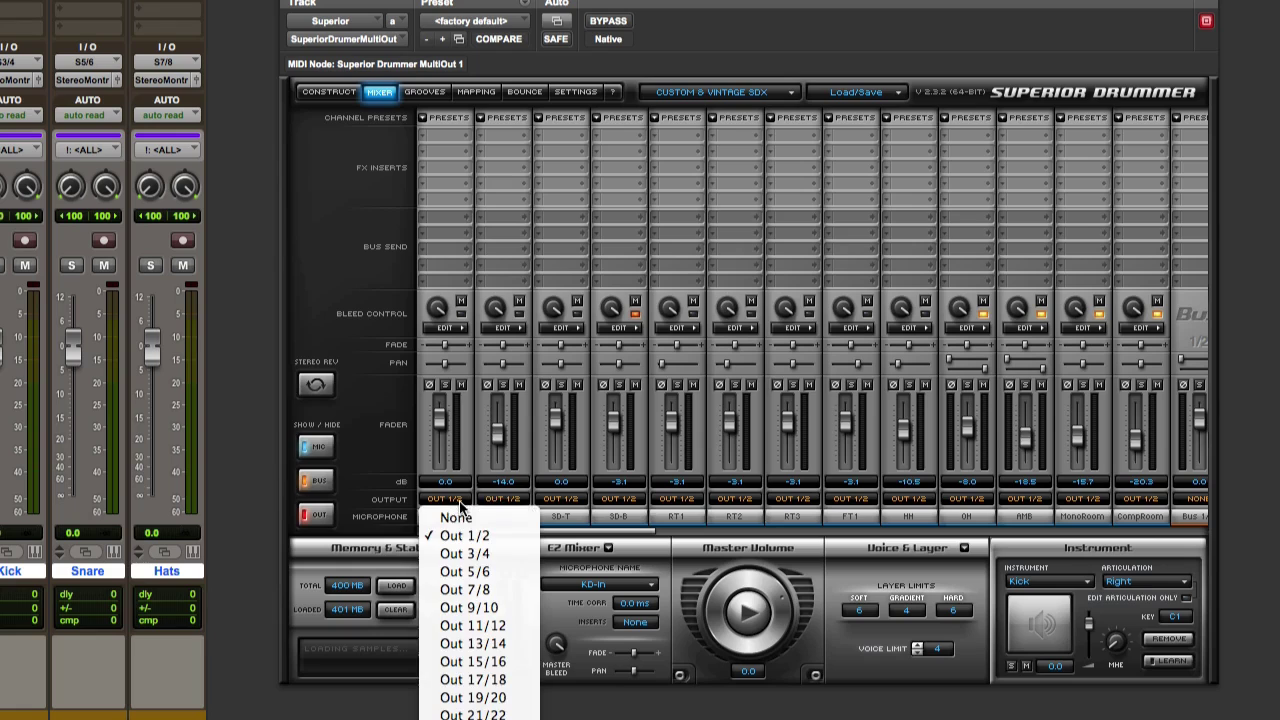
{"action": "left_click", "coordinate": [482, 553]}
{"action": "left_click", "coordinate": [502, 499]}
{"action": "left_click", "coordinate": [532, 554]}
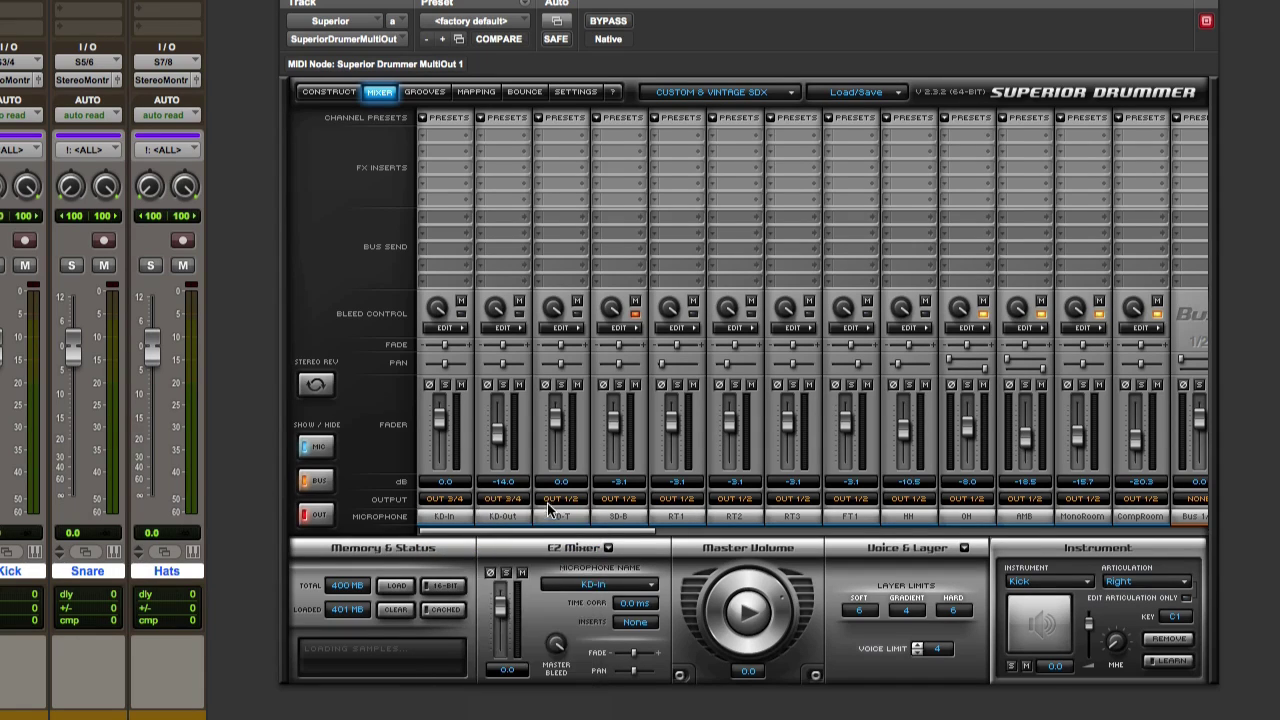
Route the SD-T and SD-B snare mics to Out 5/6 and the hi-hat to its own output
{"action": "left_click", "coordinate": [548, 500]}
{"action": "left_click", "coordinate": [586, 554]}
{"action": "left_click", "coordinate": [618, 500]}
{"action": "left_click", "coordinate": [630, 571]}
{"action": "left_click", "coordinate": [926, 500]}
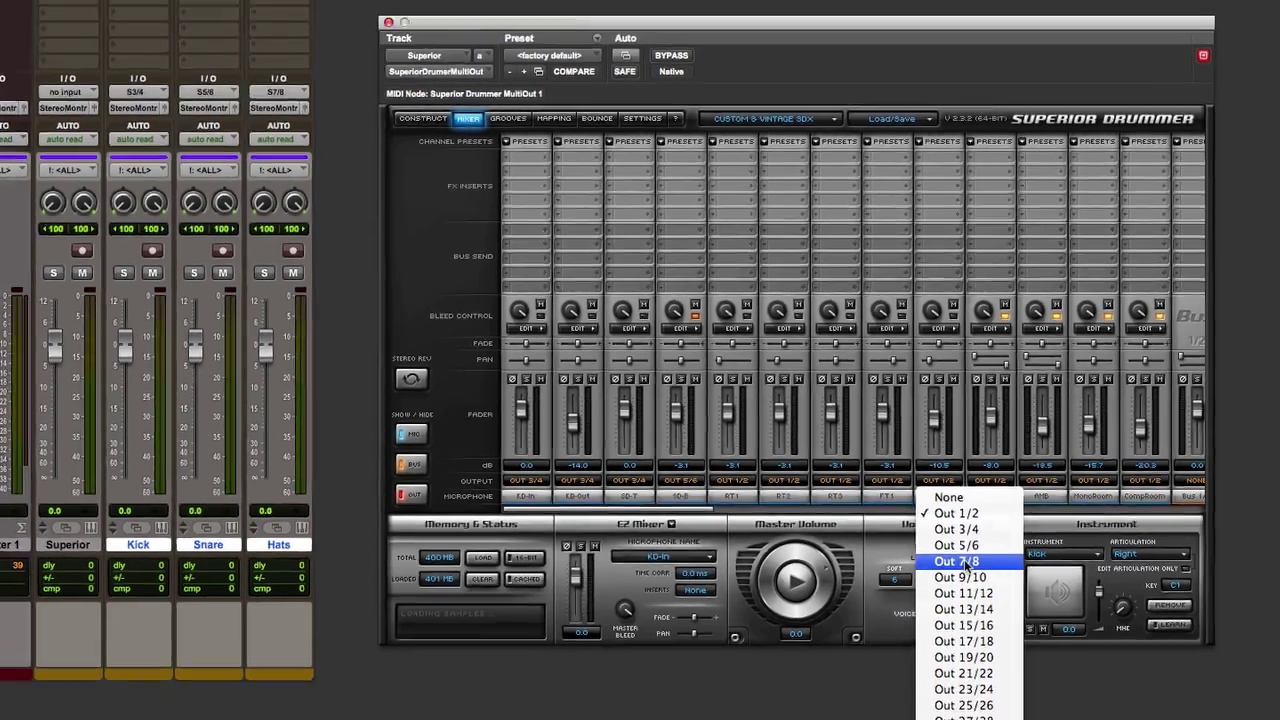
{"action": "left_click", "coordinate": [933, 607]}
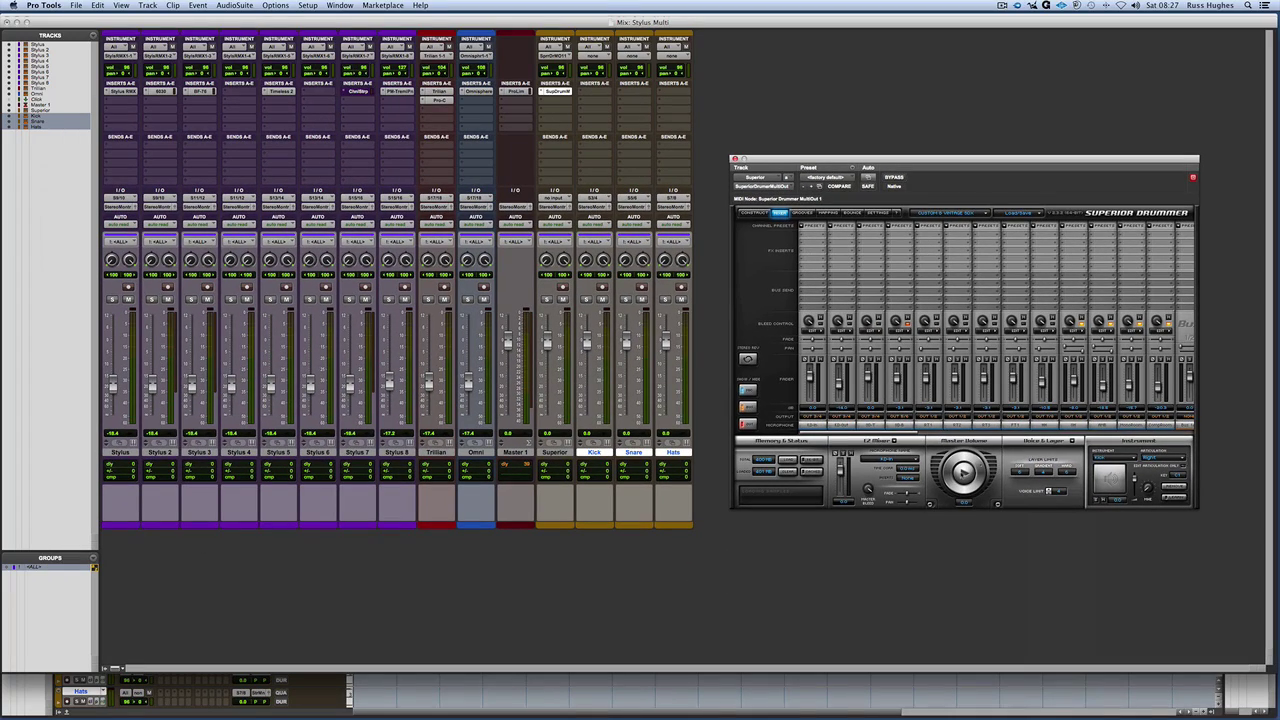
Play and stop the groove in the Edit window, then audition Classic Ballad chorus variations
{"action": "left_click", "coordinate": [963, 473]}
{"action": "key", "text": "super+equal"}
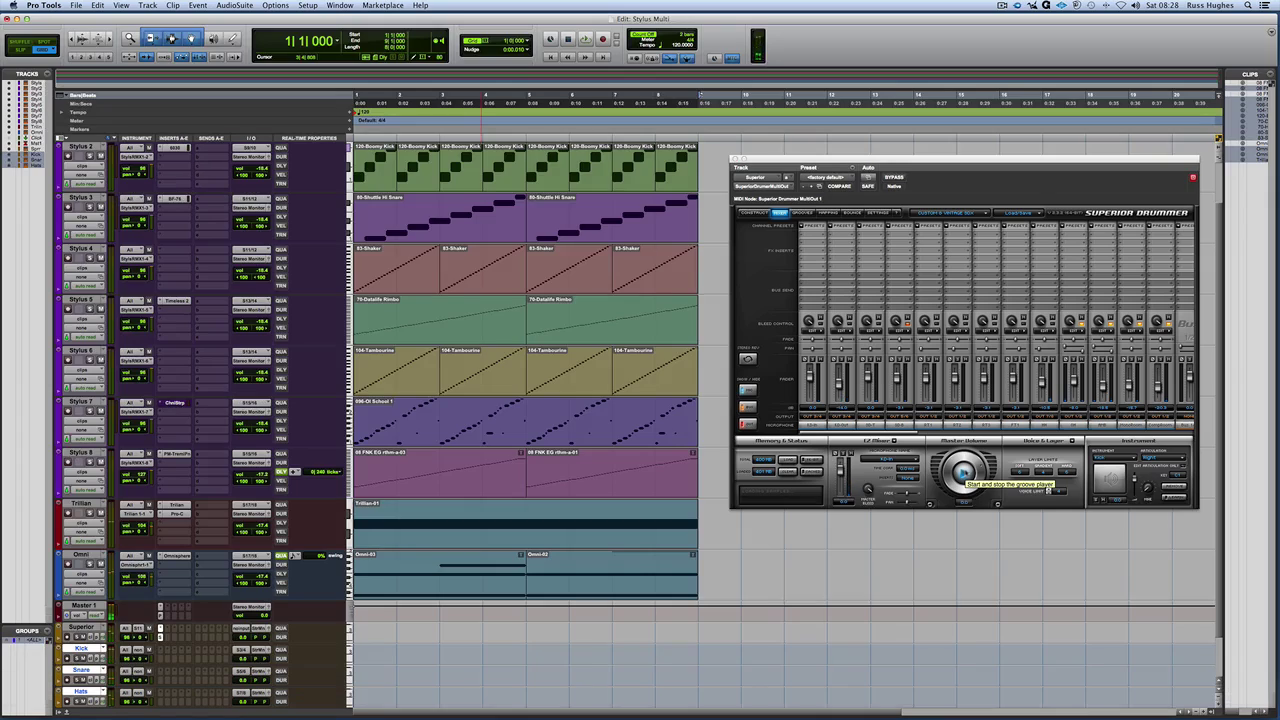
{"action": "left_click", "coordinate": [963, 473]}
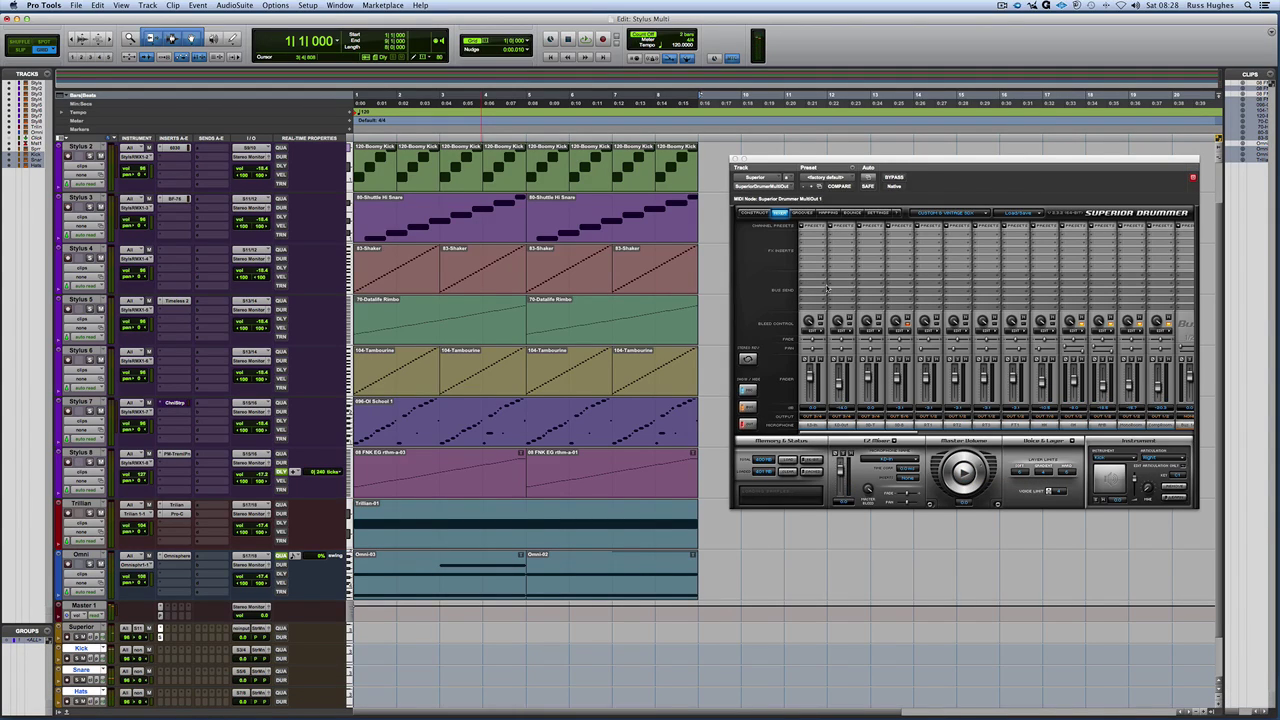
{"action": "left_click", "coordinate": [806, 213]}
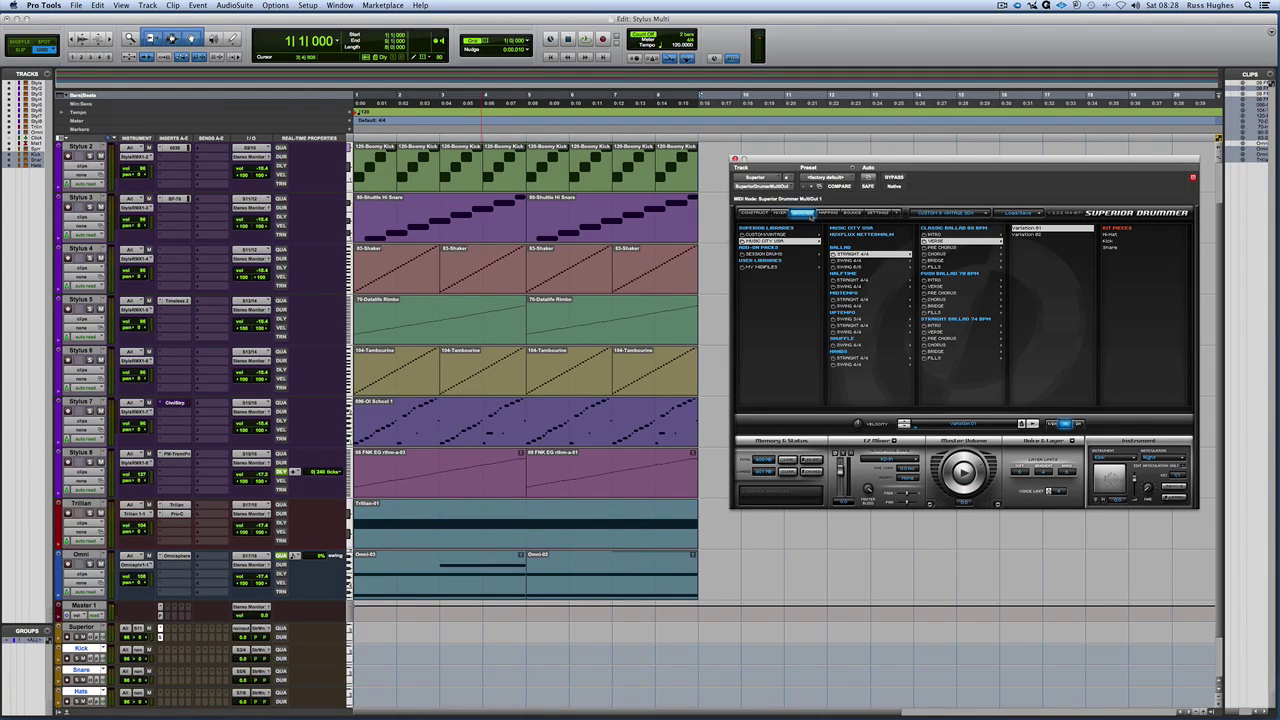
{"action": "left_click", "coordinate": [951, 256]}
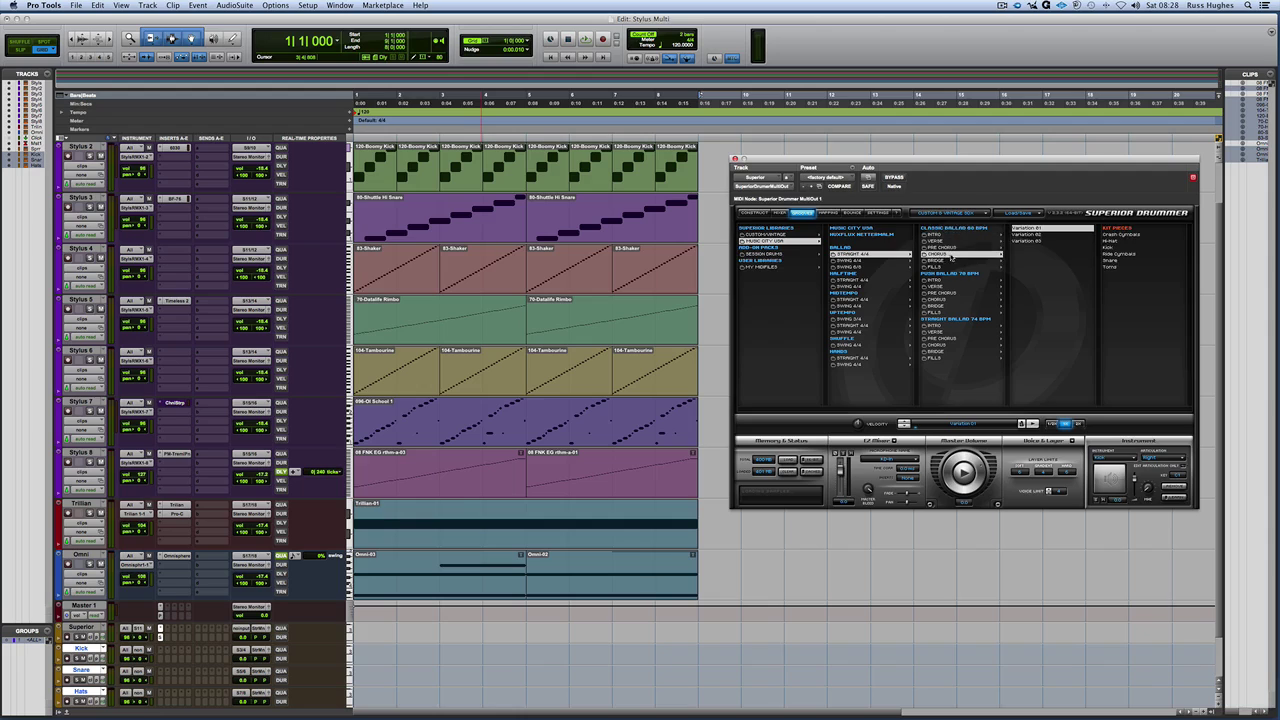
{"action": "left_click", "coordinate": [1016, 235]}
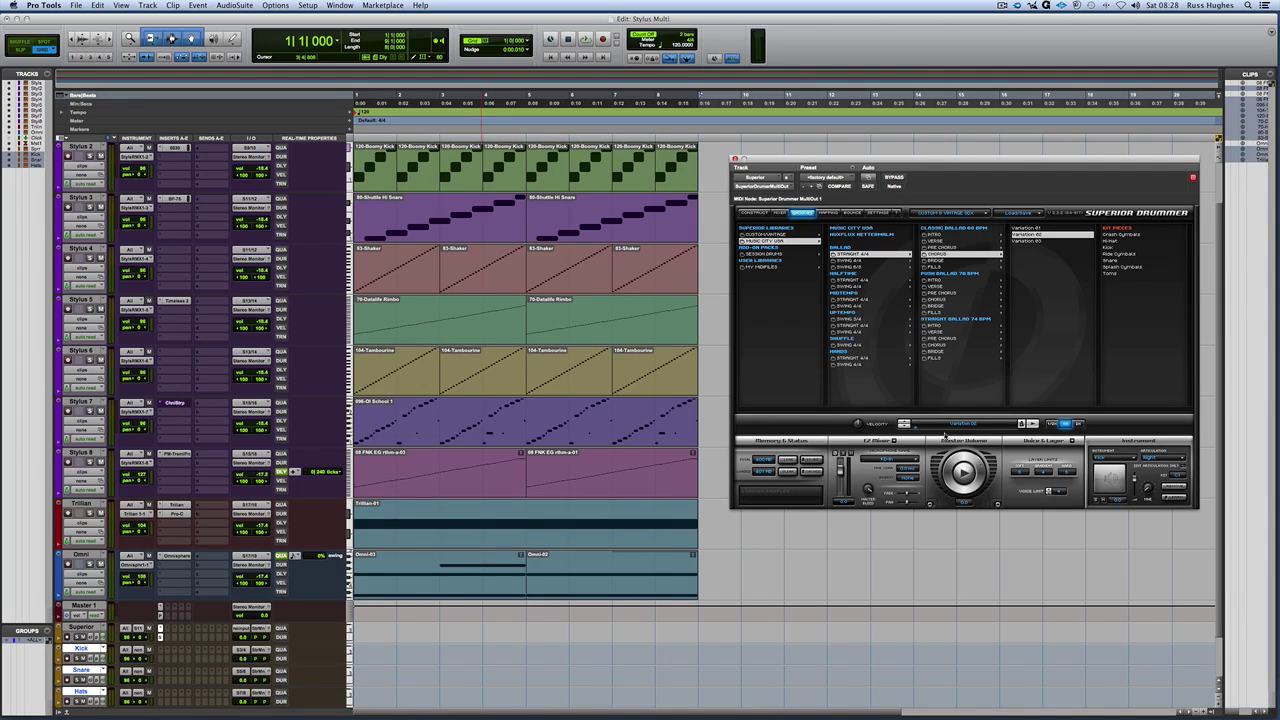
{"action": "left_click", "coordinate": [963, 472]}
{"action": "left_click", "coordinate": [1031, 228]}
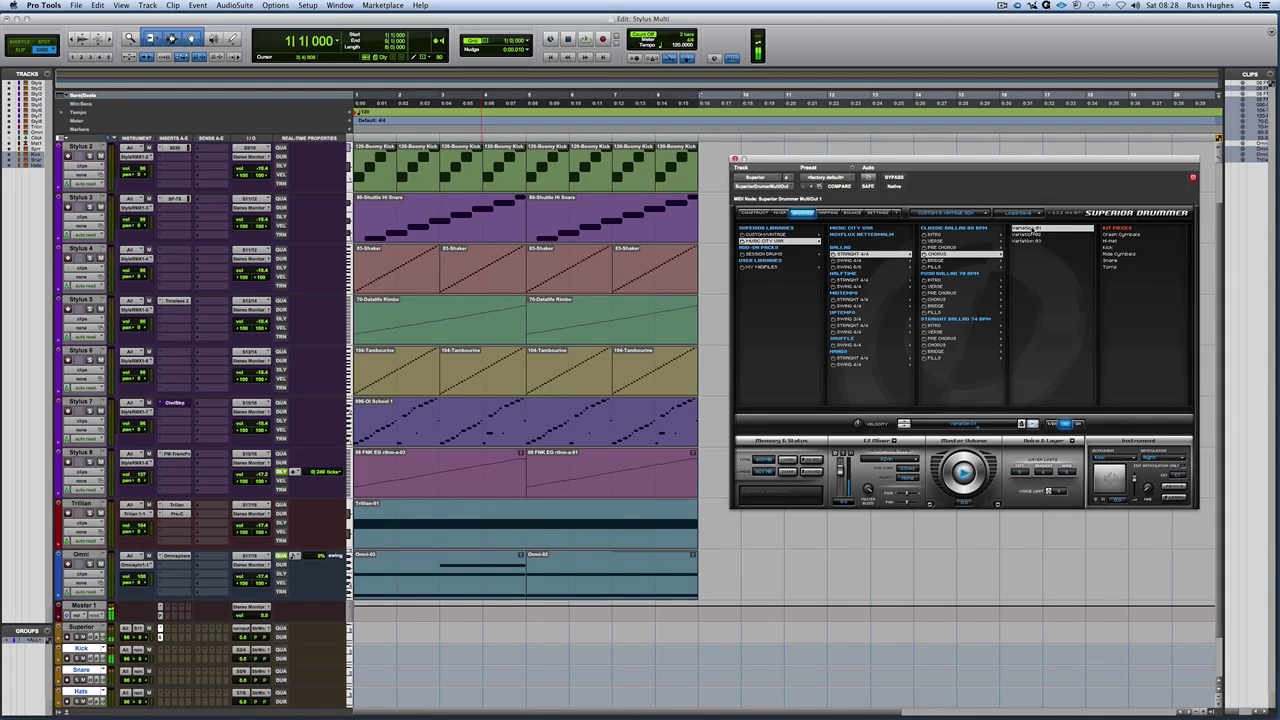
Try Push Ballad 76 BPM chorus, then settle on Midtempo Classic 92 BPM Chorus Variation 01
{"action": "left_click", "coordinate": [948, 299]}
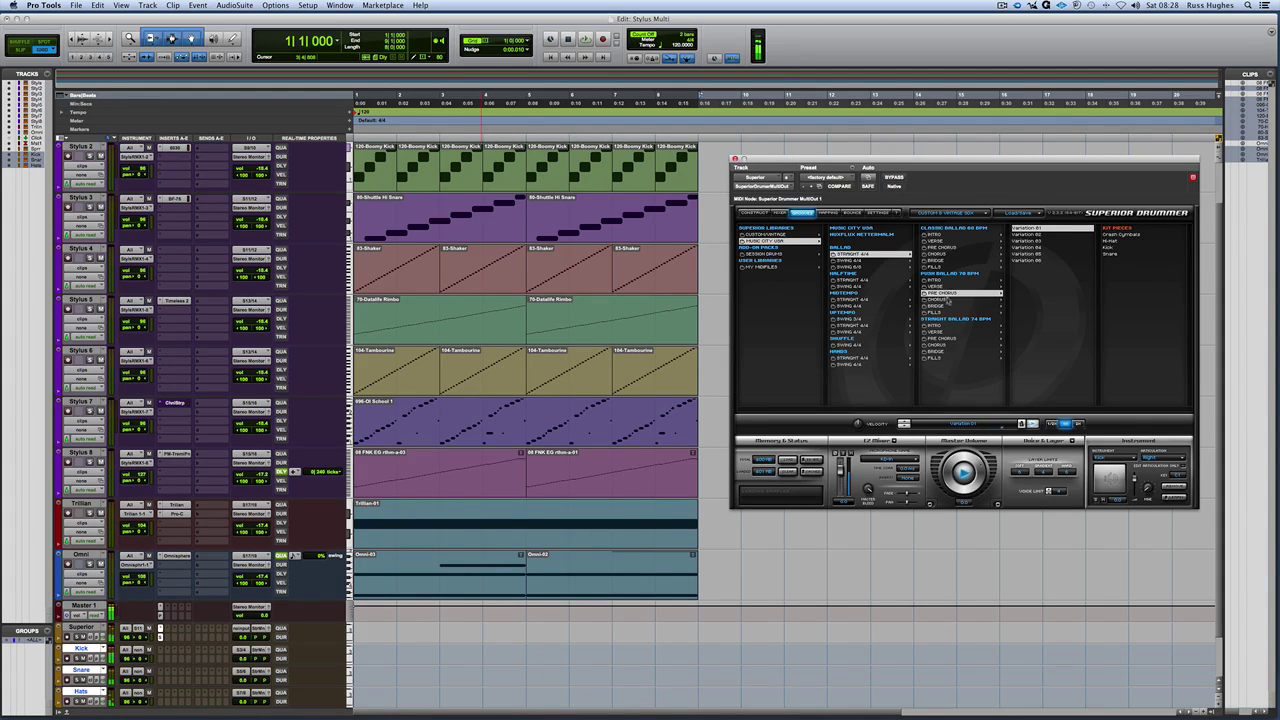
{"action": "left_click", "coordinate": [1028, 241]}
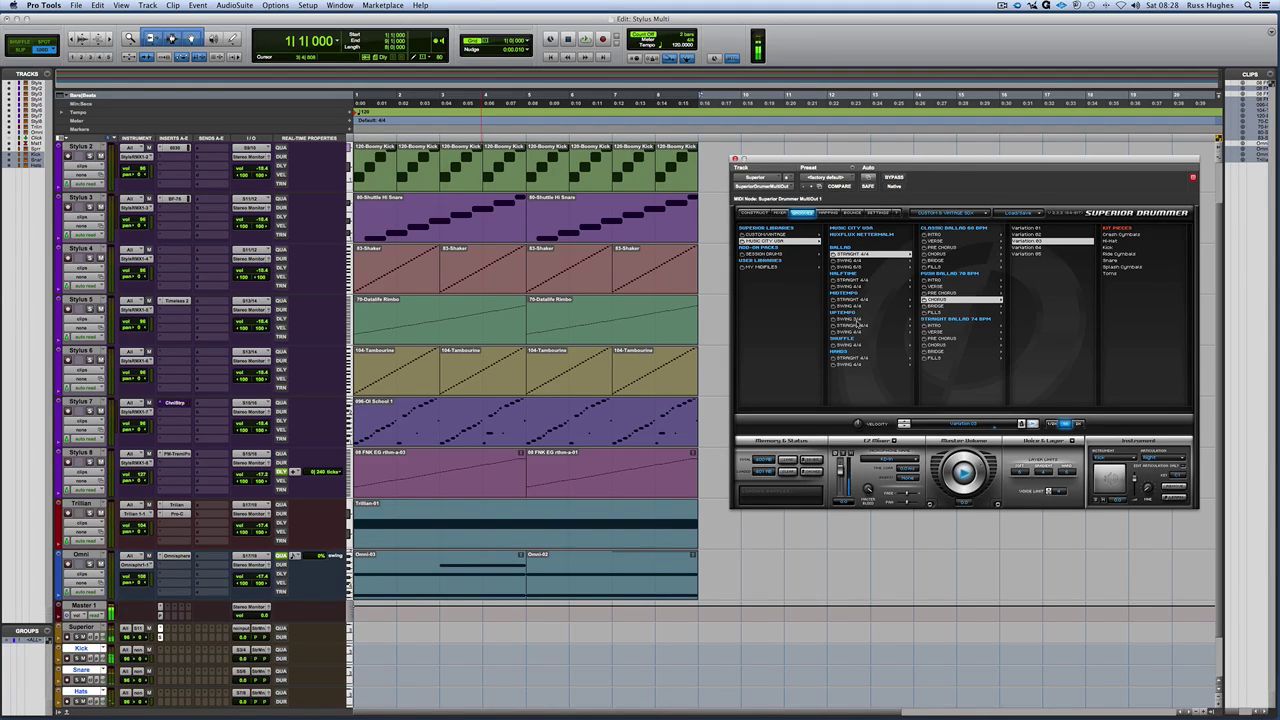
{"action": "left_click", "coordinate": [858, 299]}
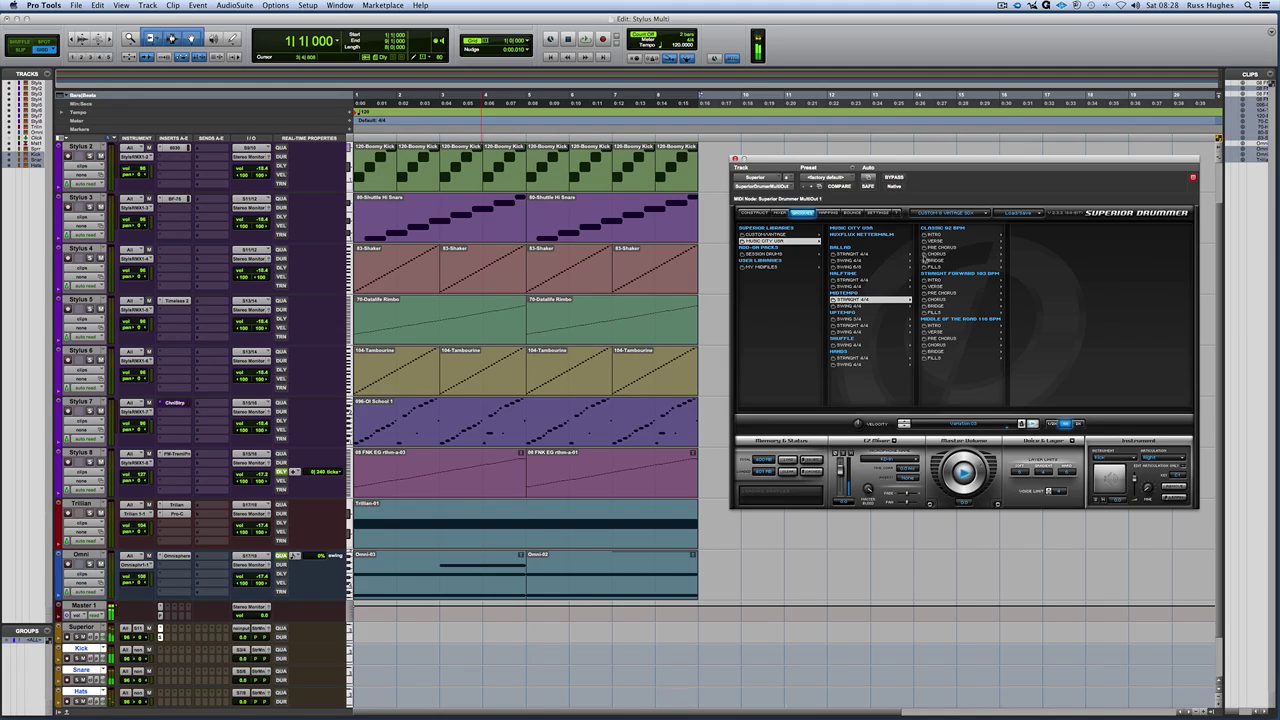
{"action": "left_click", "coordinate": [946, 254]}
{"action": "left_click", "coordinate": [1023, 229]}
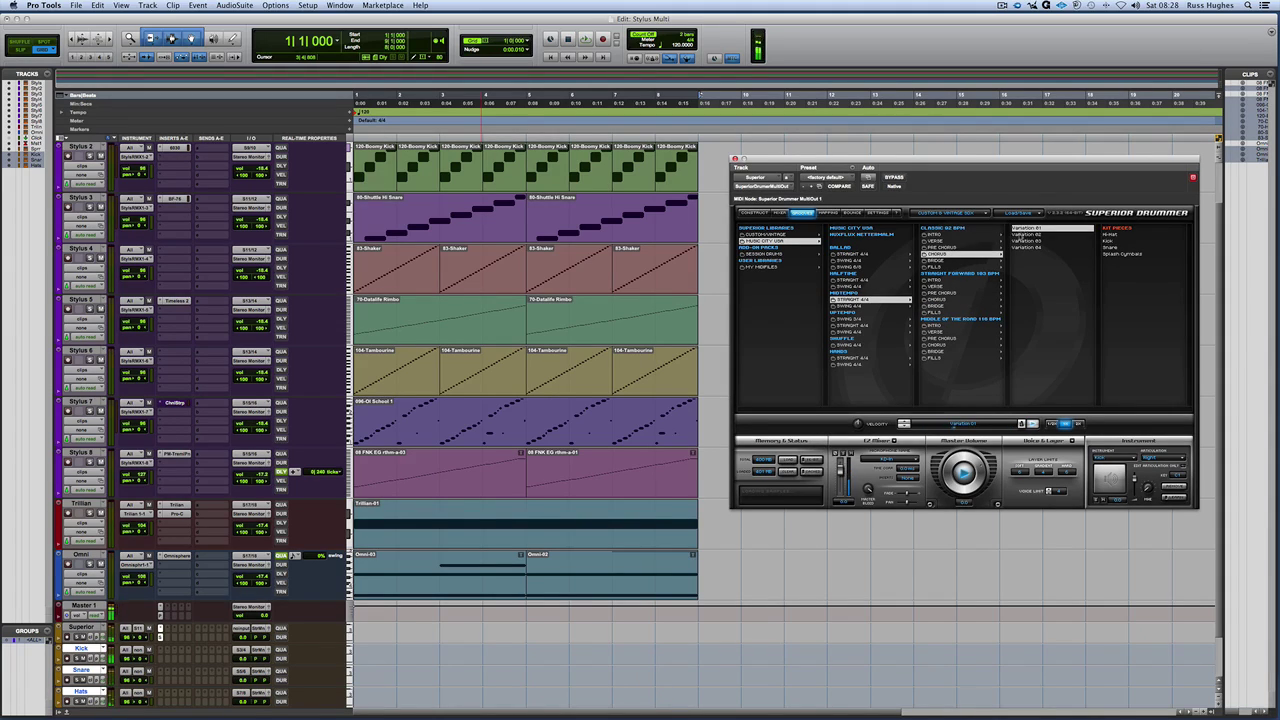
{"action": "left_click", "coordinate": [1025, 235]}
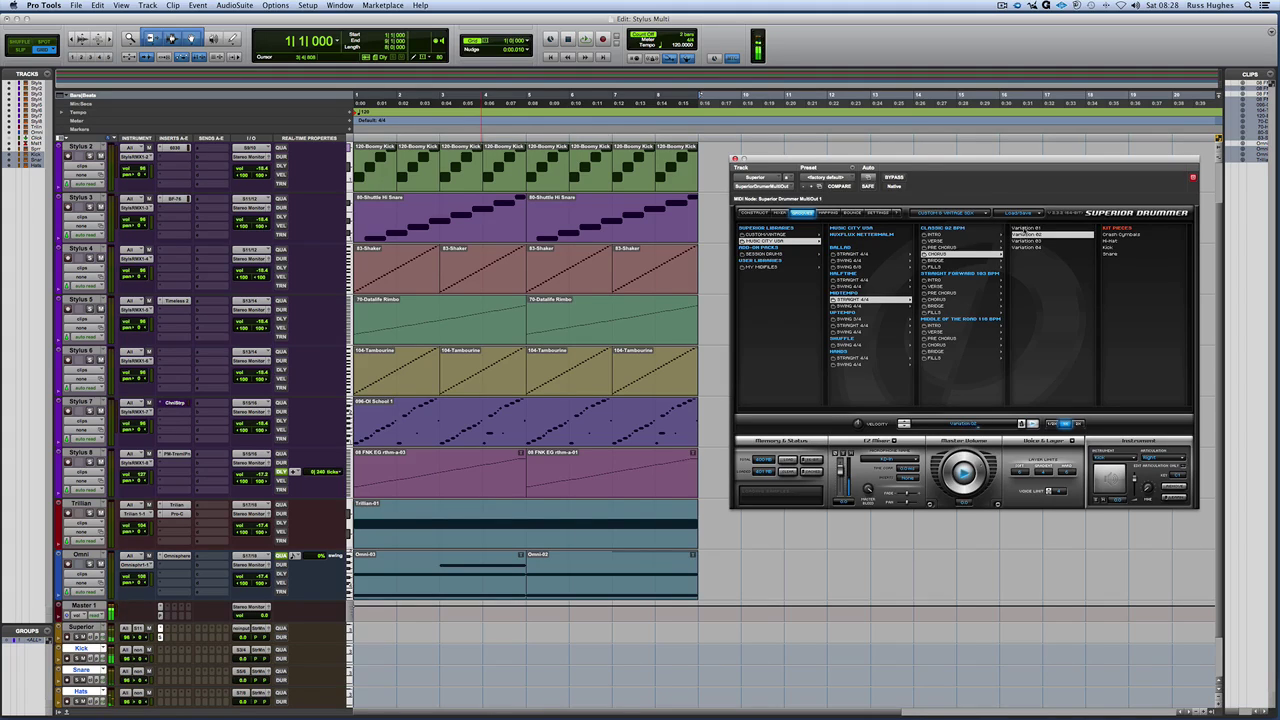
{"action": "left_click", "coordinate": [1024, 229]}
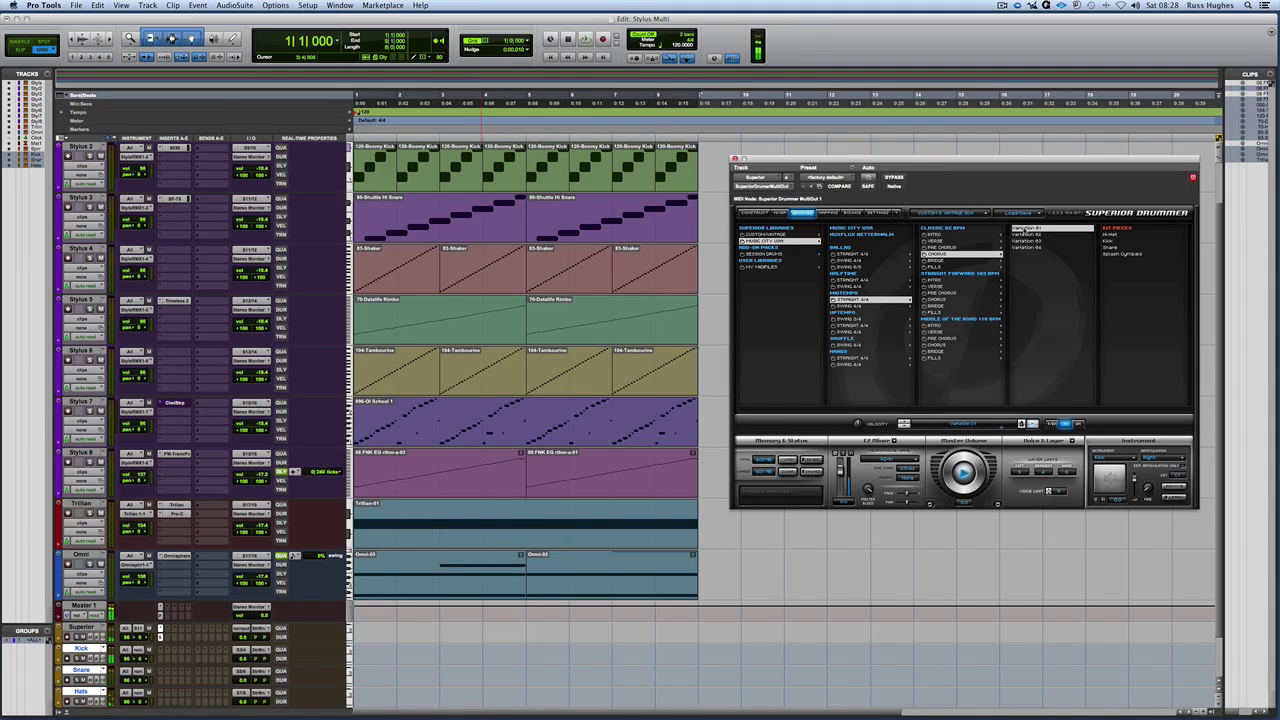
Drag the Variation 01 groove into the timeline as a MIDI clip and clear the selections
{"action": "left_click_drag", "start_coordinate": [1024, 229], "coordinate": [372, 668]}
{"action": "left_click", "coordinate": [383, 678]}
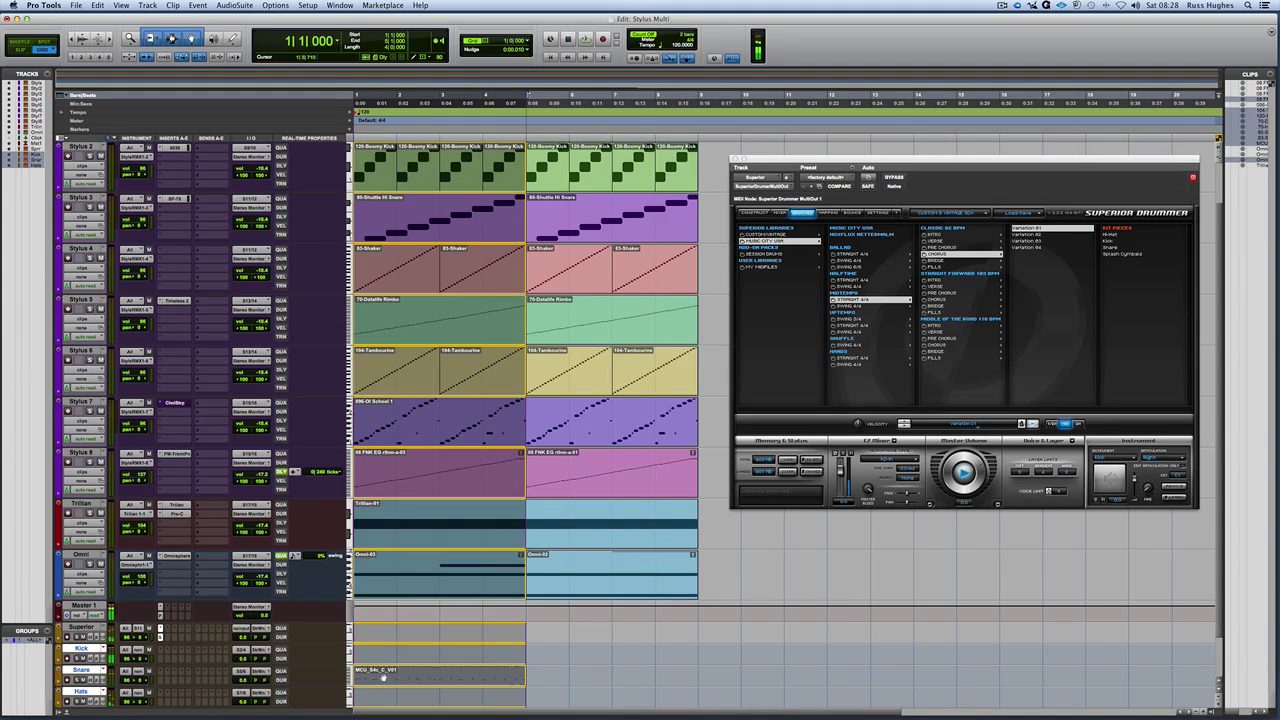
{"action": "left_click", "coordinate": [383, 677]}
{"action": "left_click", "coordinate": [46, 640]}
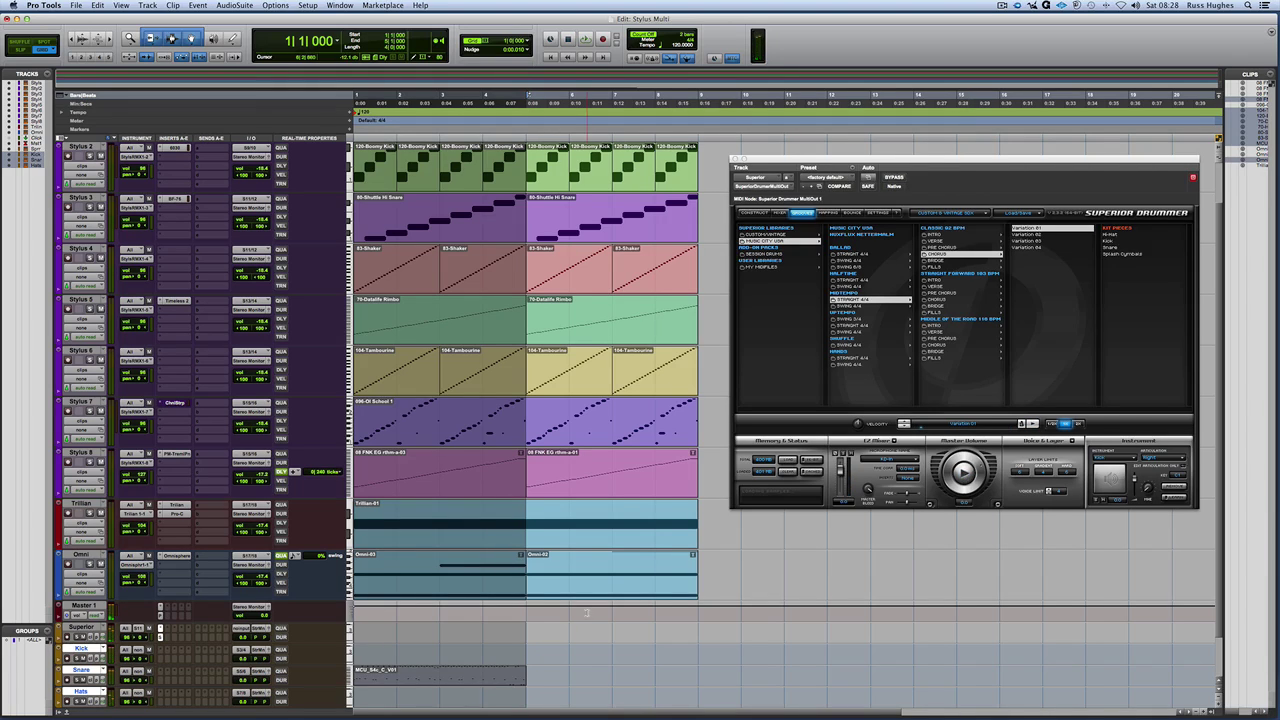
{"action": "left_click", "coordinate": [570, 654]}
Move the MCU_S4c_C_V01 clip onto the Kick track and shrink all track heights
{"action": "left_click", "coordinate": [449, 678]}
{"action": "left_click_drag", "start_coordinate": [449, 678], "coordinate": [449, 659]}
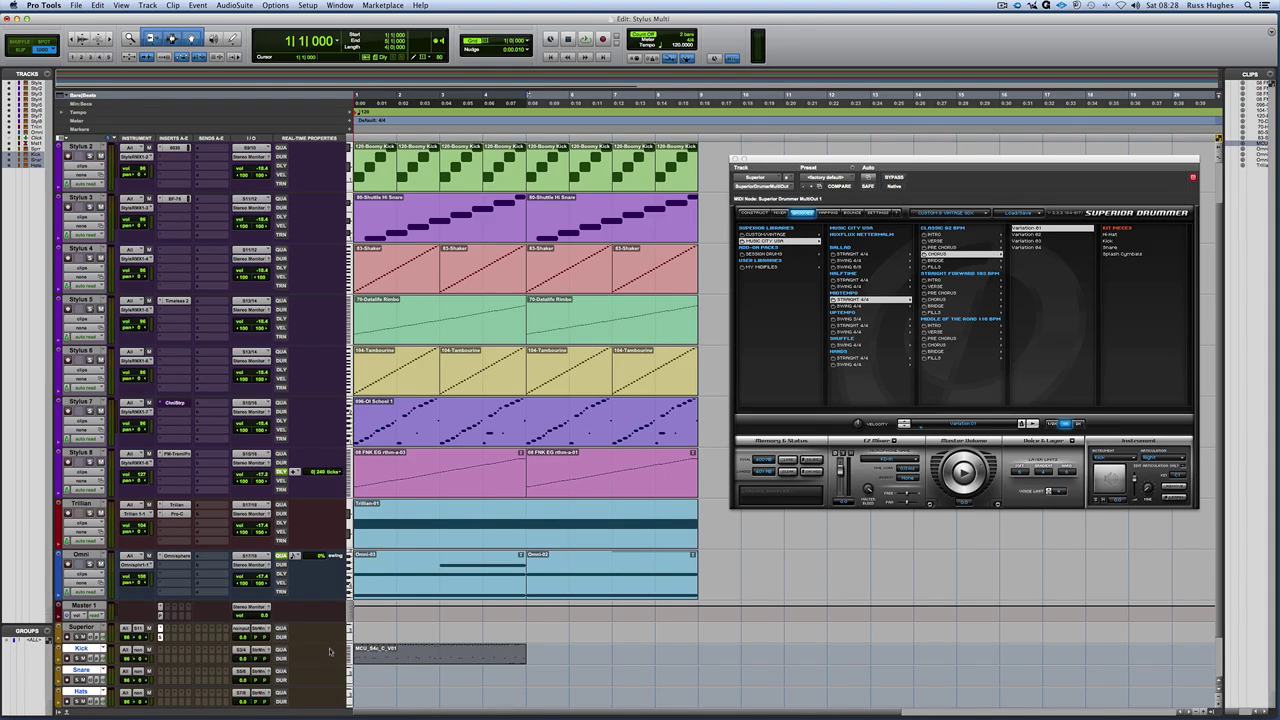
{"action": "key", "text": "ctrl+alt+Down"}
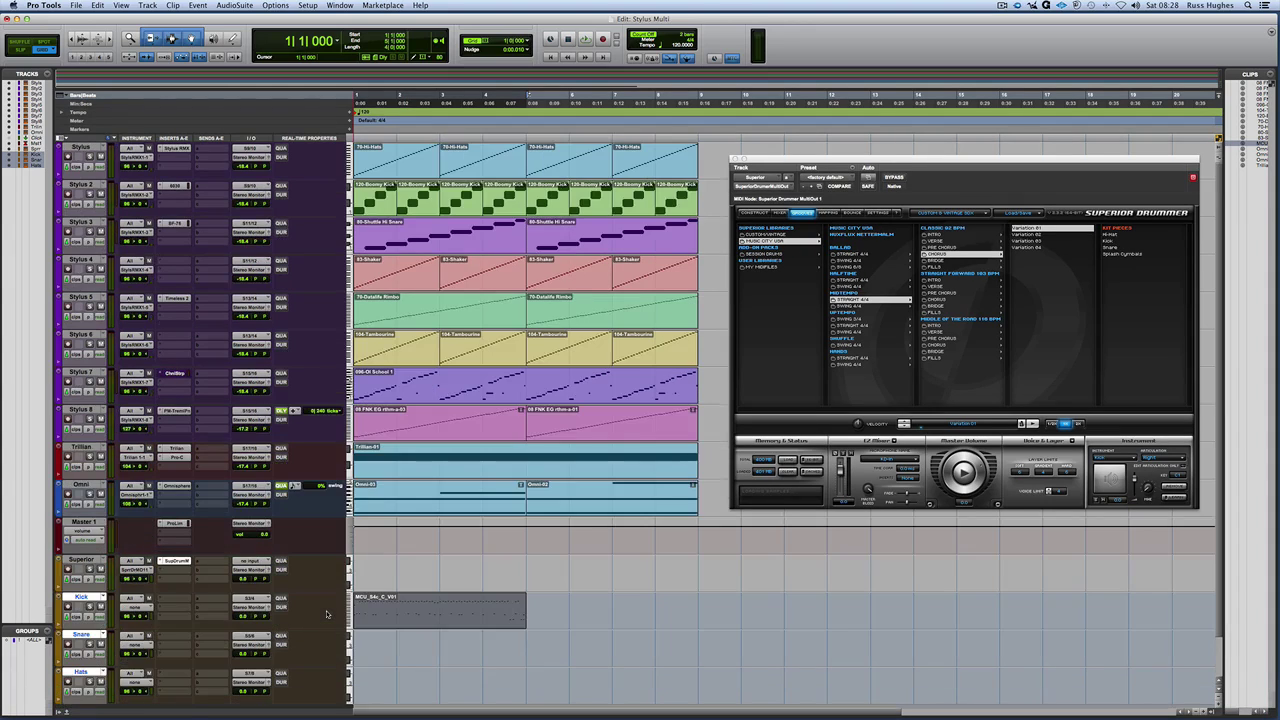
Feed Kick from Superior Drummer MultiOut 1 channel 1, preview the groove, and copy it to Snare and Hats
{"action": "left_click", "coordinate": [147, 606]}
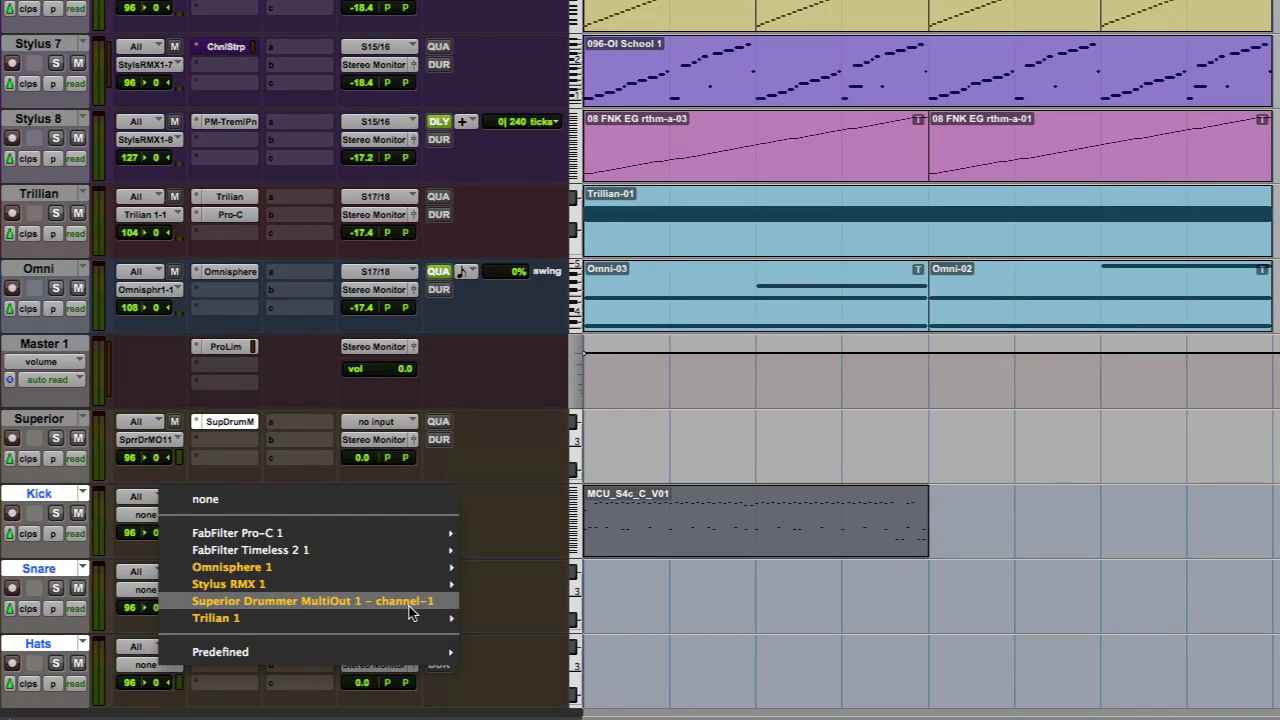
{"action": "left_click", "coordinate": [409, 606]}
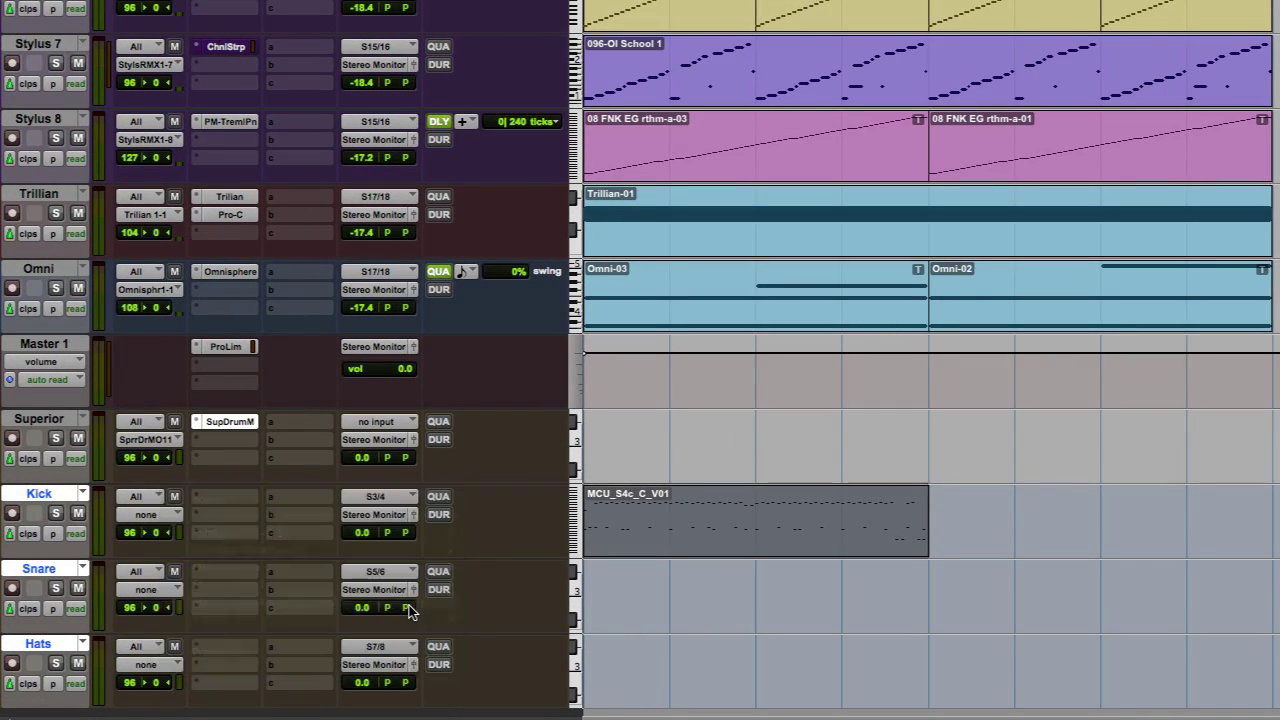
{"action": "double_click", "coordinate": [737, 535]}
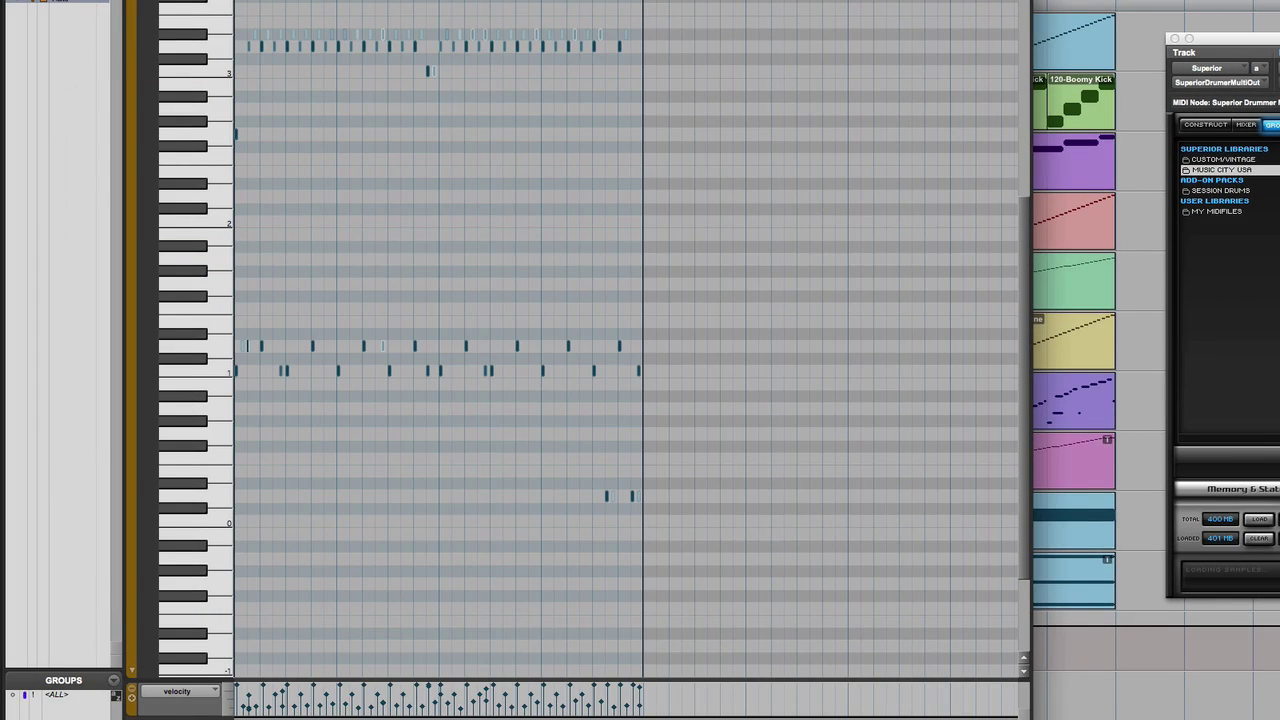
{"action": "key", "text": "space"}
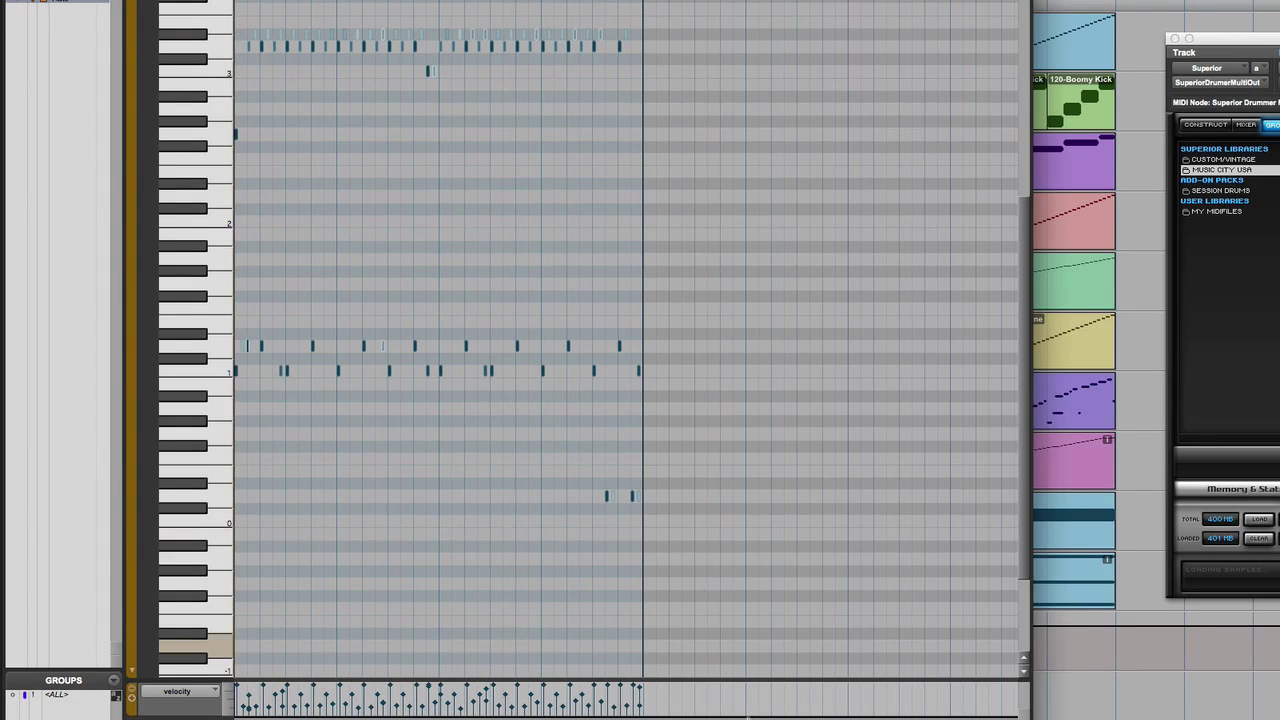
{"action": "key", "text": "ctrl+w"}
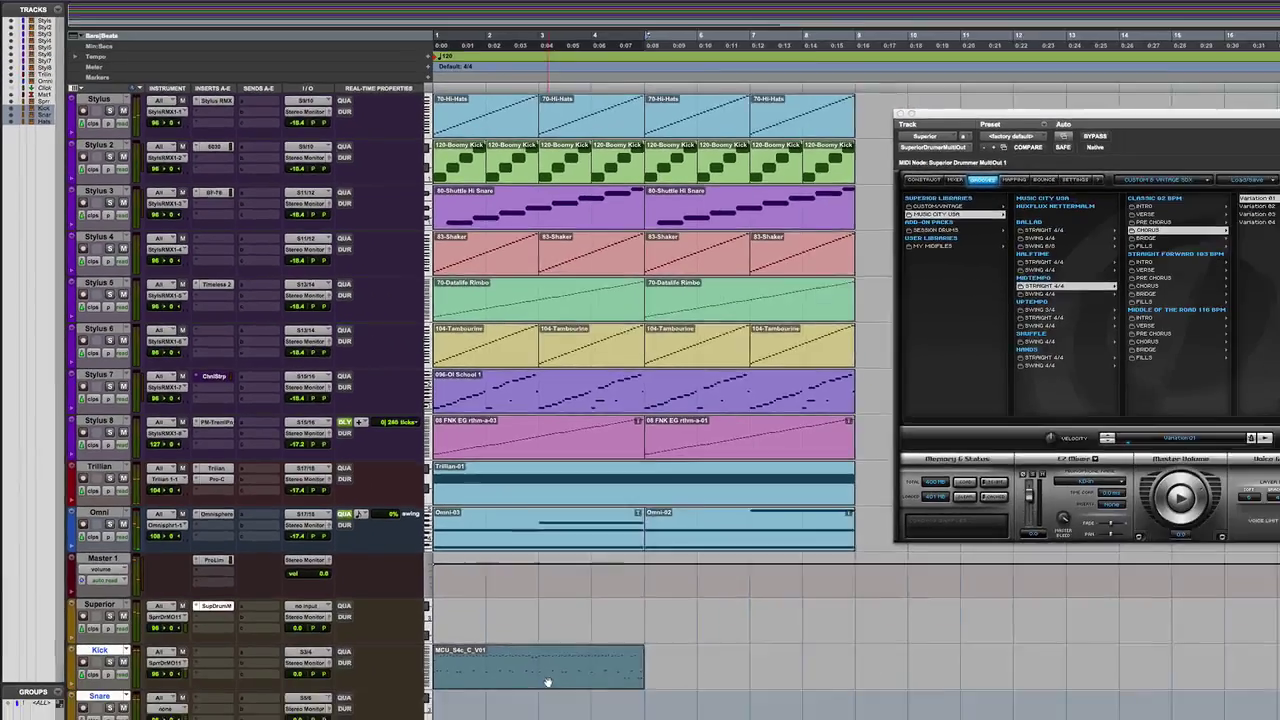
{"action": "left_click_drag", "start_coordinate": [547, 682], "coordinate": [546, 719]}
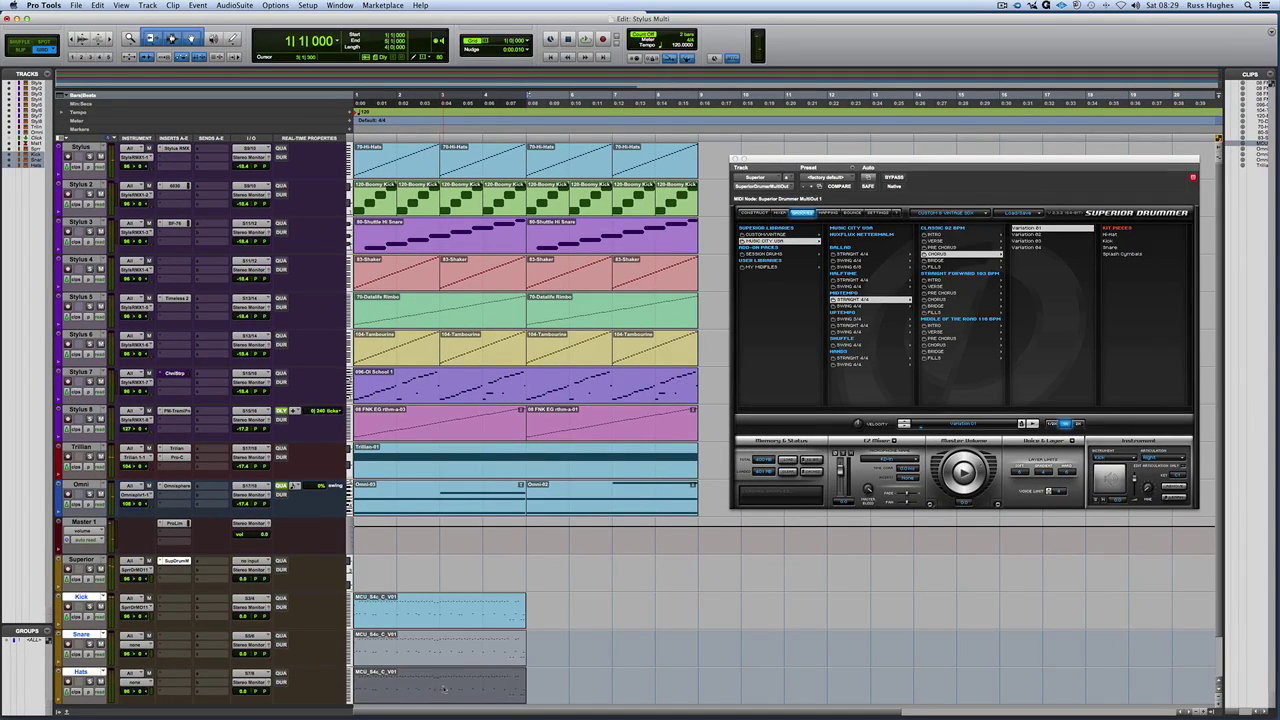
Delete every non-kick note, including the two low notes, from the Kick clip
{"action": "left_click", "coordinate": [446, 618]}
{"action": "double_click", "coordinate": [446, 618]}
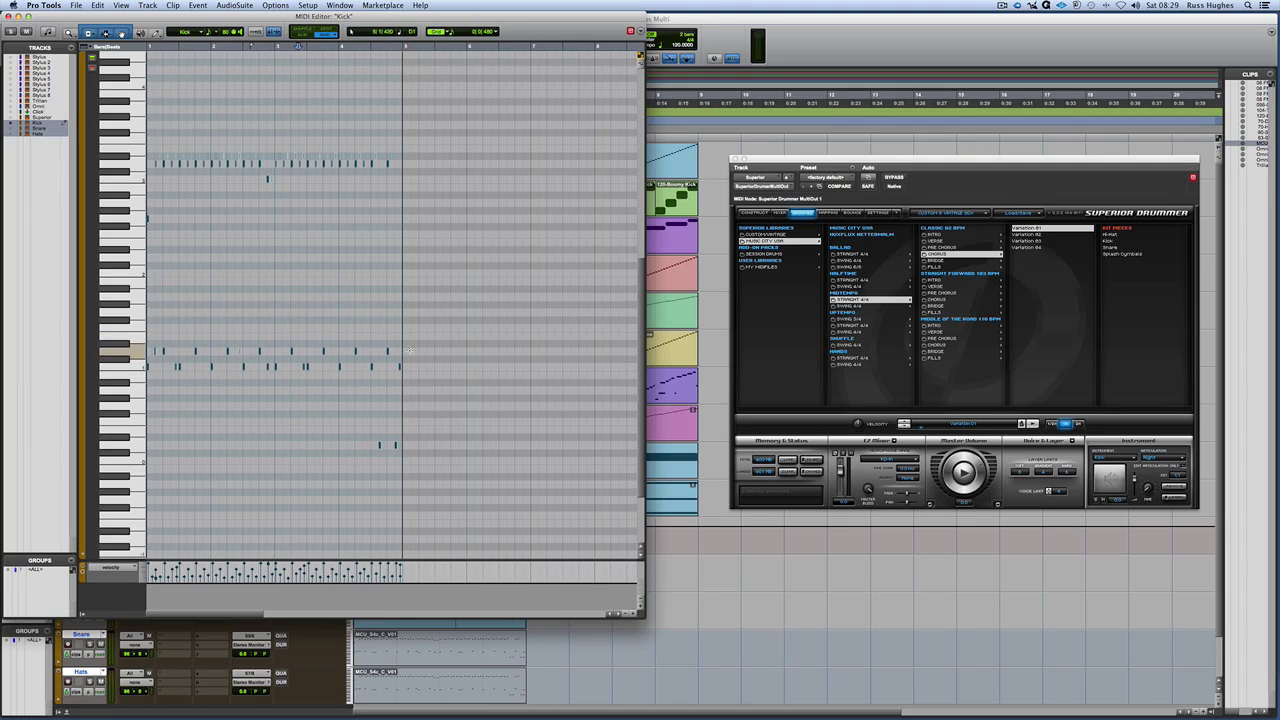
{"action": "mouse_move", "coordinate": [412, 356]}
{"action": "left_mouse_down"}
{"action": "mouse_move", "coordinate": [271, 274]}
{"action": "mouse_move", "coordinate": [152, 142]}
{"action": "left_mouse_up"}
{"action": "key", "text": "Delete"}
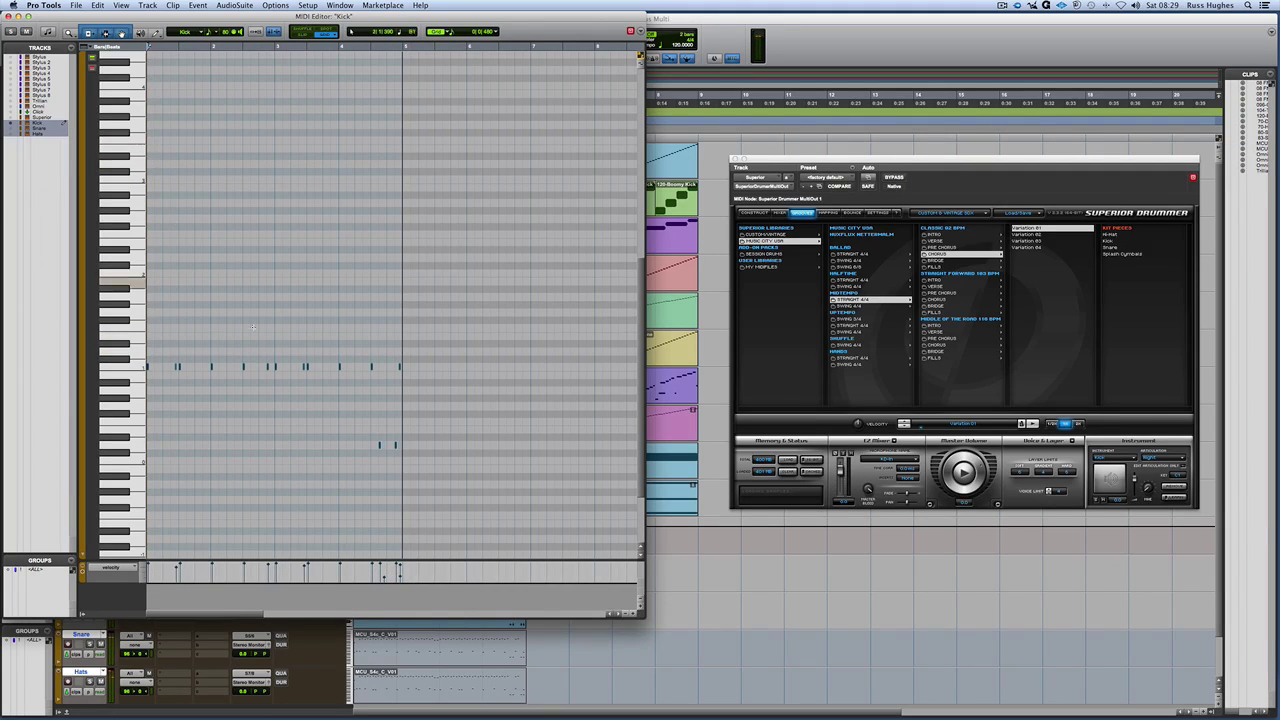
{"action": "left_click_drag", "start_coordinate": [432, 478], "coordinate": [353, 433]}
{"action": "key", "text": "Delete"}
Play back the trimmed kick part to check it
{"action": "left_click", "coordinate": [8, 18]}
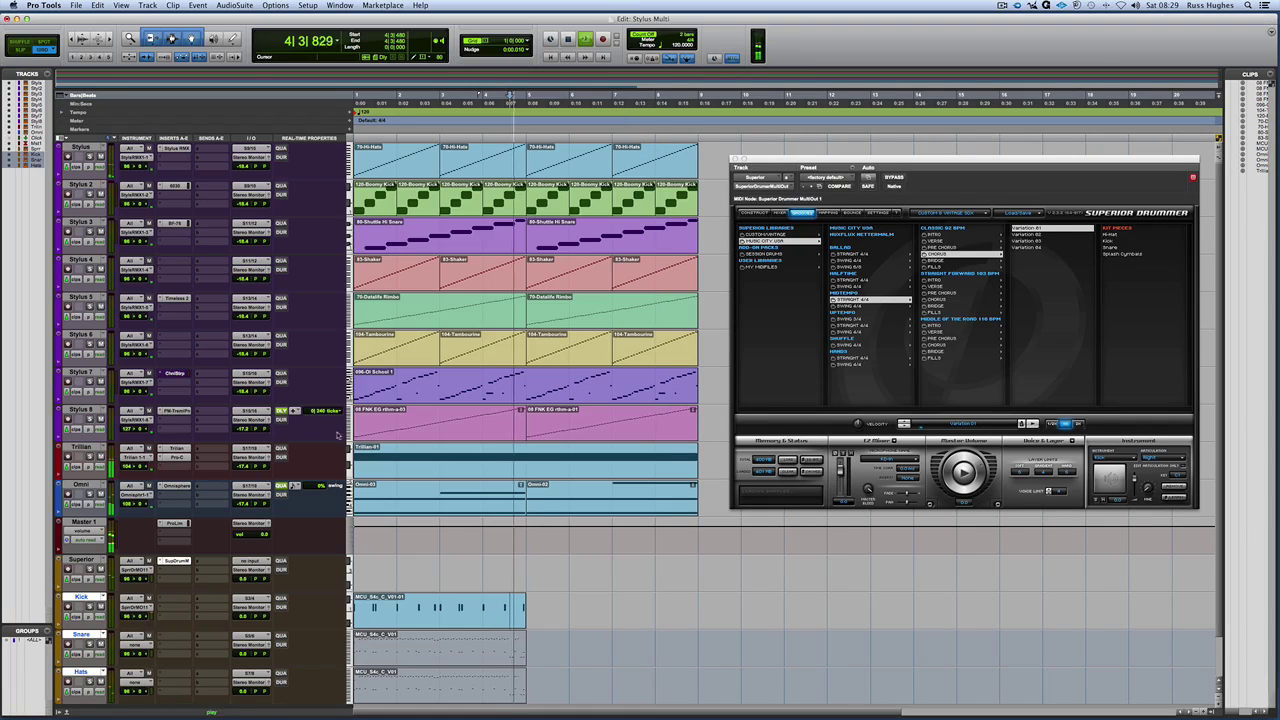
{"action": "left_click", "coordinate": [450, 616]}
{"action": "key", "text": "space"}
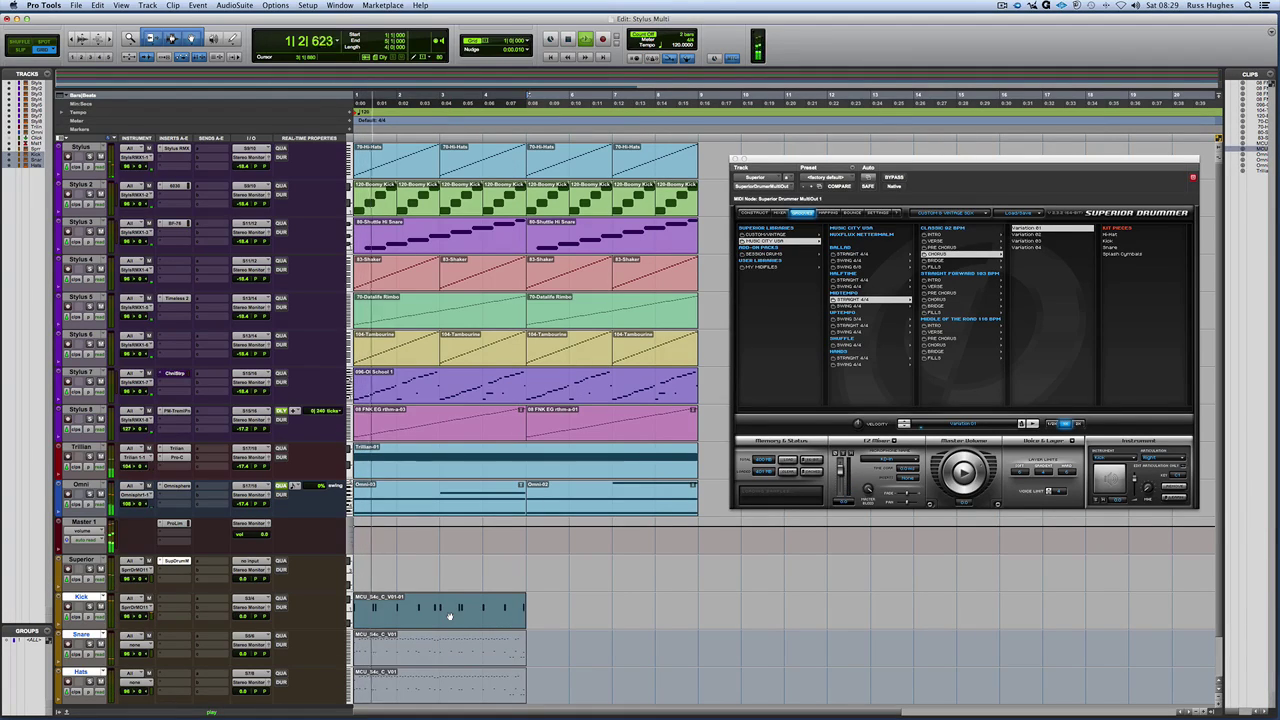
{"action": "key", "text": "space"}
{"action": "left_click", "coordinate": [442, 655]}
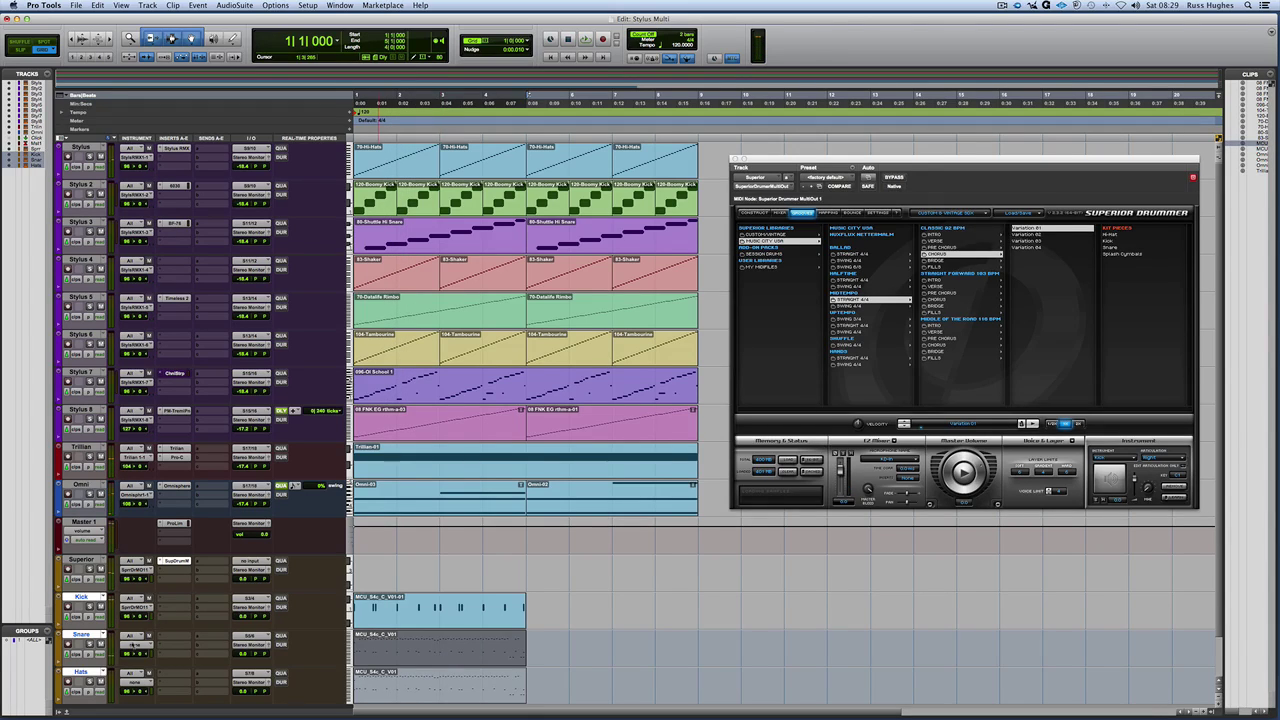
Route Superior Drummer MultiOut 1 into Snare and delete the lower and hi-hat notes from its clip
{"action": "left_click", "coordinate": [134, 645]}
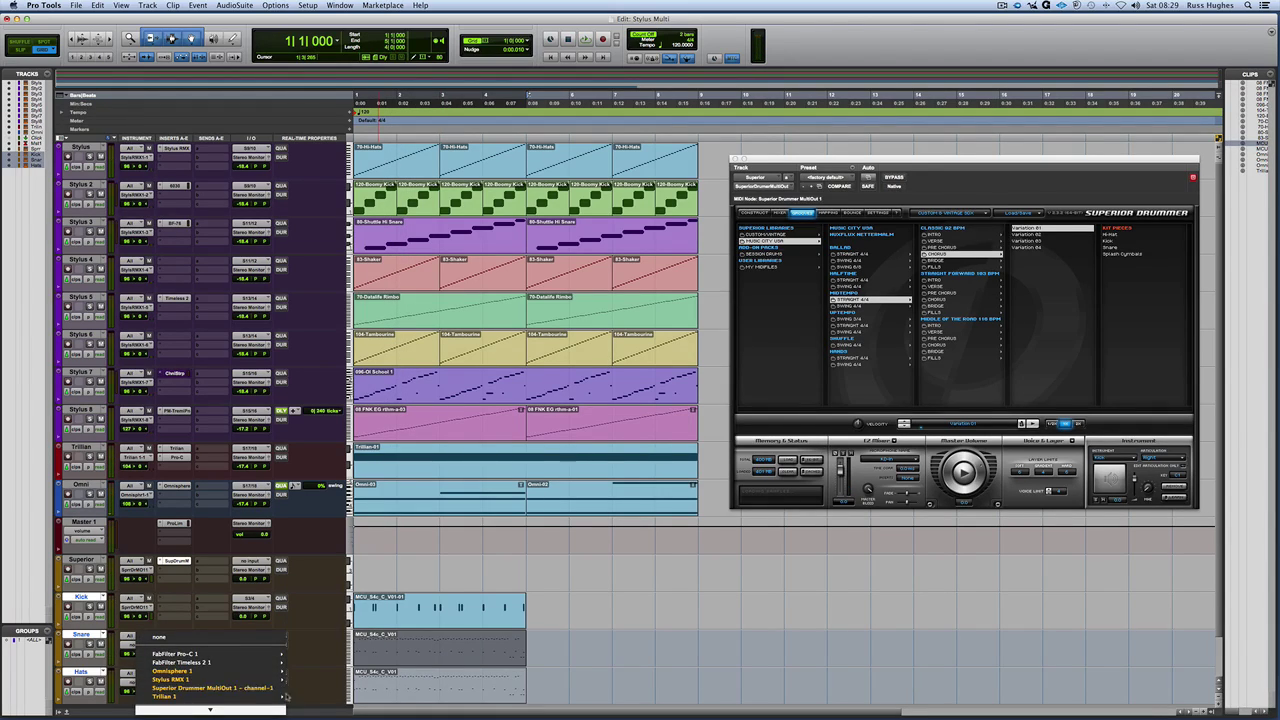
{"action": "left_click", "coordinate": [266, 689]}
{"action": "double_click", "coordinate": [426, 656]}
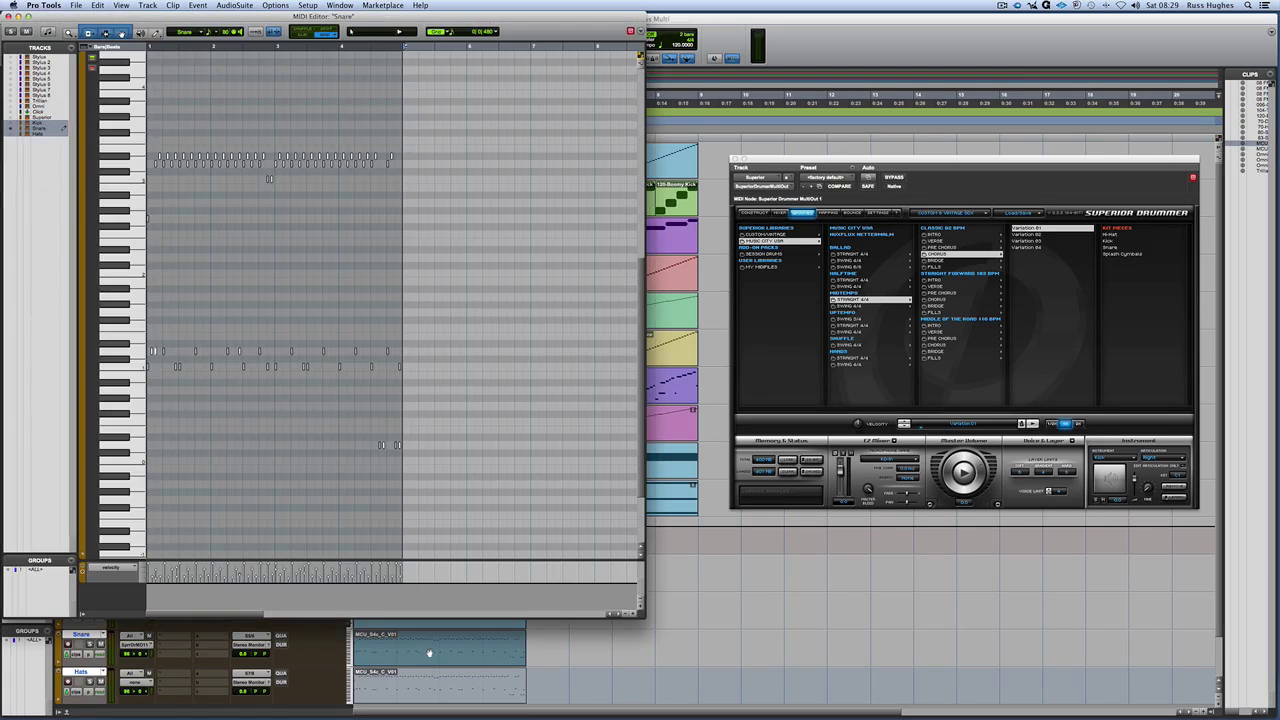
{"action": "left_click", "coordinate": [353, 306]}
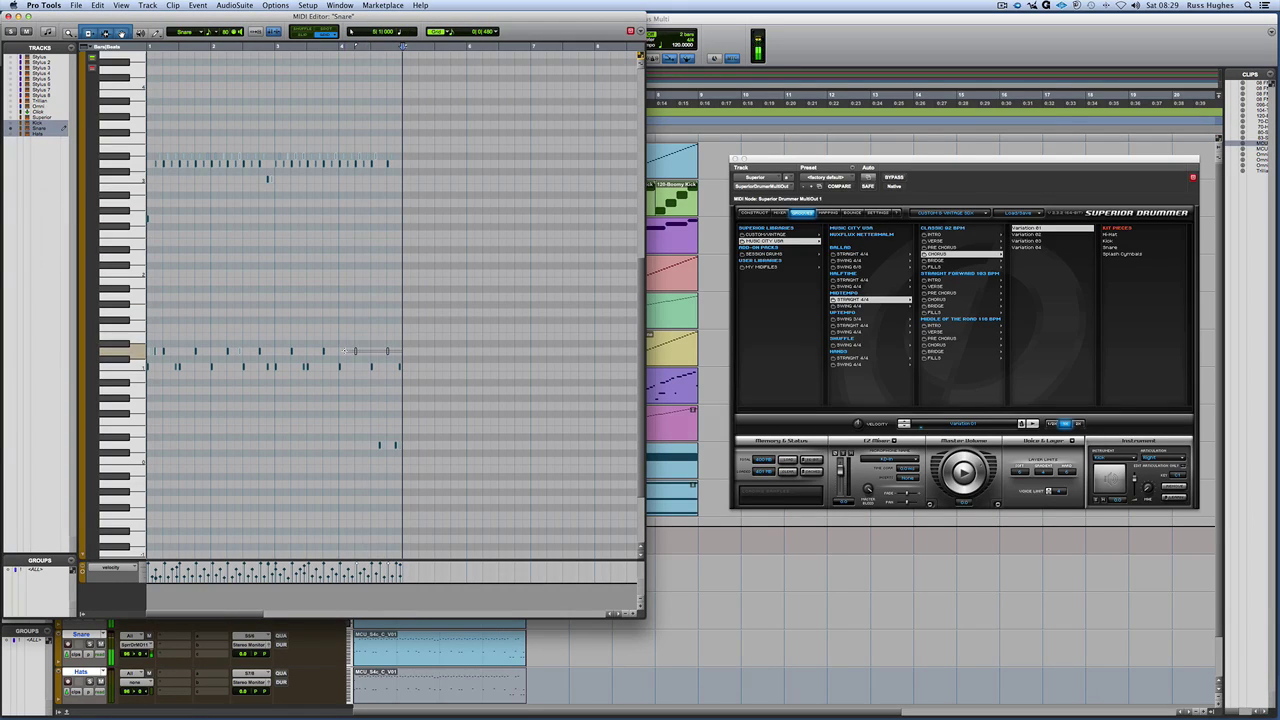
{"action": "left_click_drag", "start_coordinate": [428, 468], "coordinate": [145, 365]}
{"action": "left_click_drag", "start_coordinate": [475, 220], "coordinate": [147, 156]}
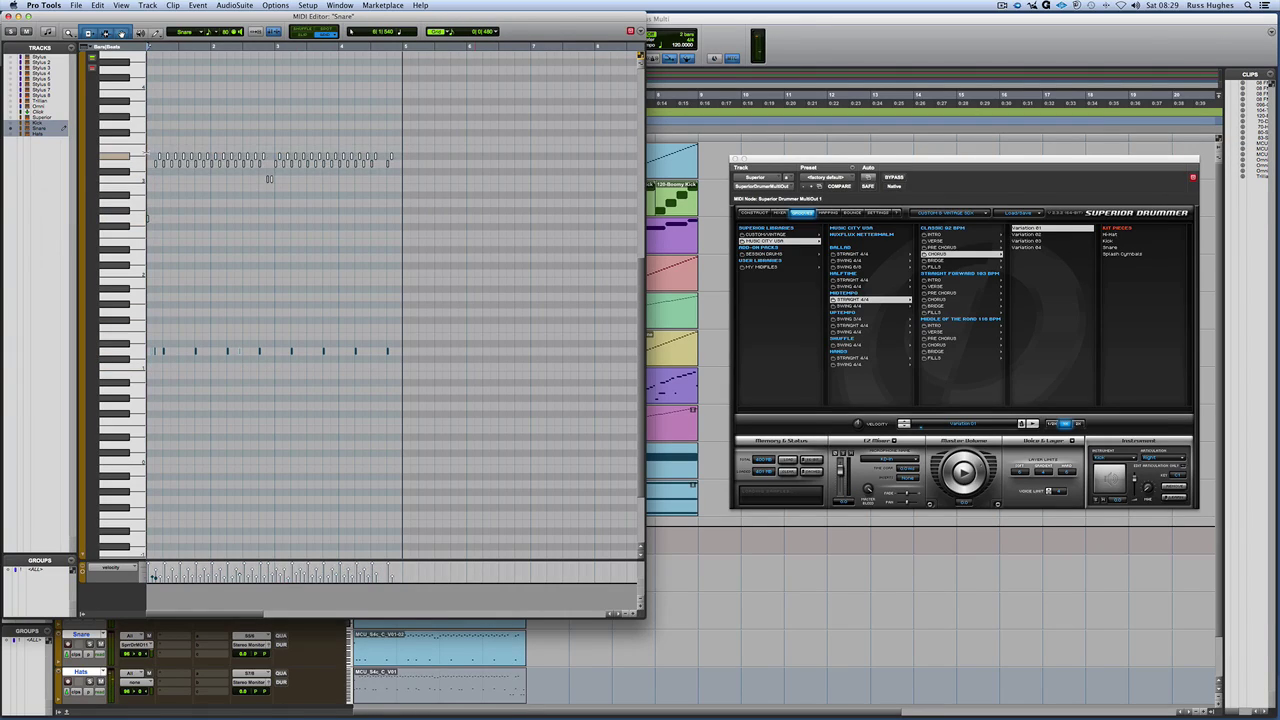
{"action": "key", "text": "Delete"}
Play back the trimmed kick and snare parts
{"action": "key", "text": "super+w"}
{"action": "key", "text": "space"}
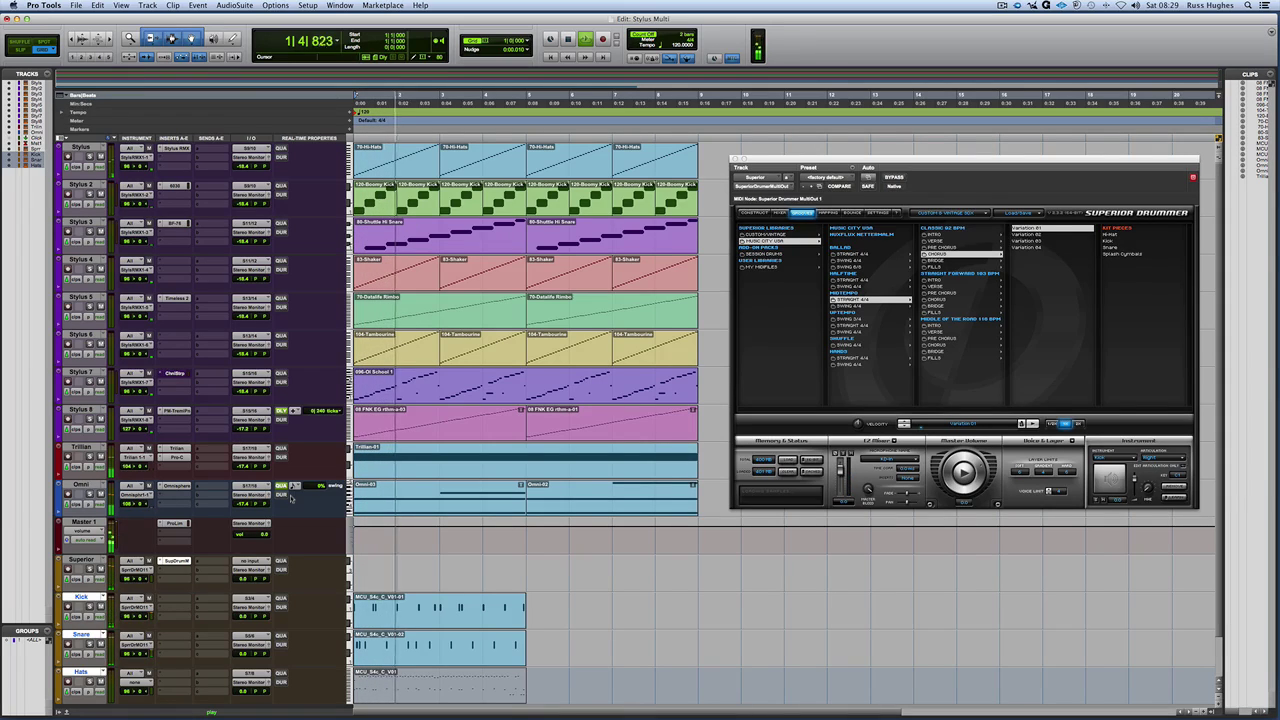
{"action": "key", "text": "space"}
{"action": "left_click", "coordinate": [400, 620]}
{"action": "left_click", "coordinate": [397, 711]}
Copy the Hats groove clip onto the Superior track and delete its kick, snare, hi-hat and two low notes
{"action": "left_click", "coordinate": [407, 697]}
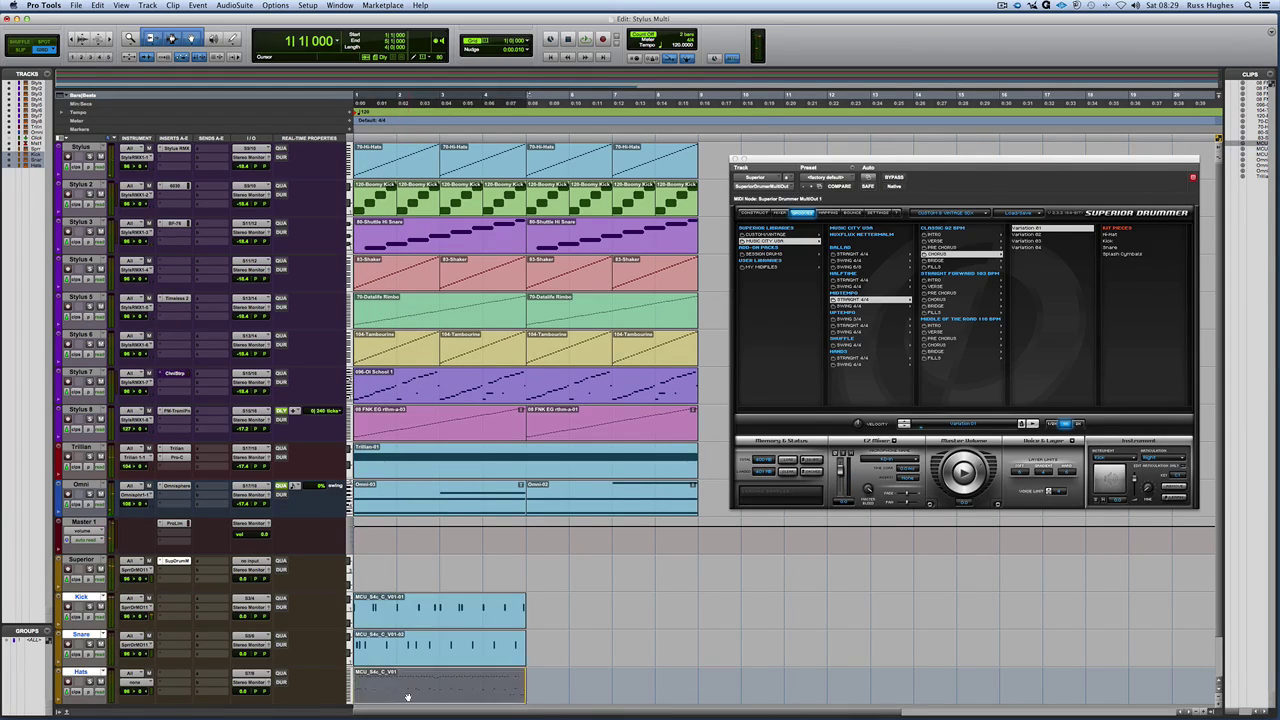
{"action": "left_click_drag", "start_coordinate": [407, 697], "coordinate": [407, 574]}
{"action": "double_click", "coordinate": [407, 574]}
{"action": "left_click", "coordinate": [120, 351]}
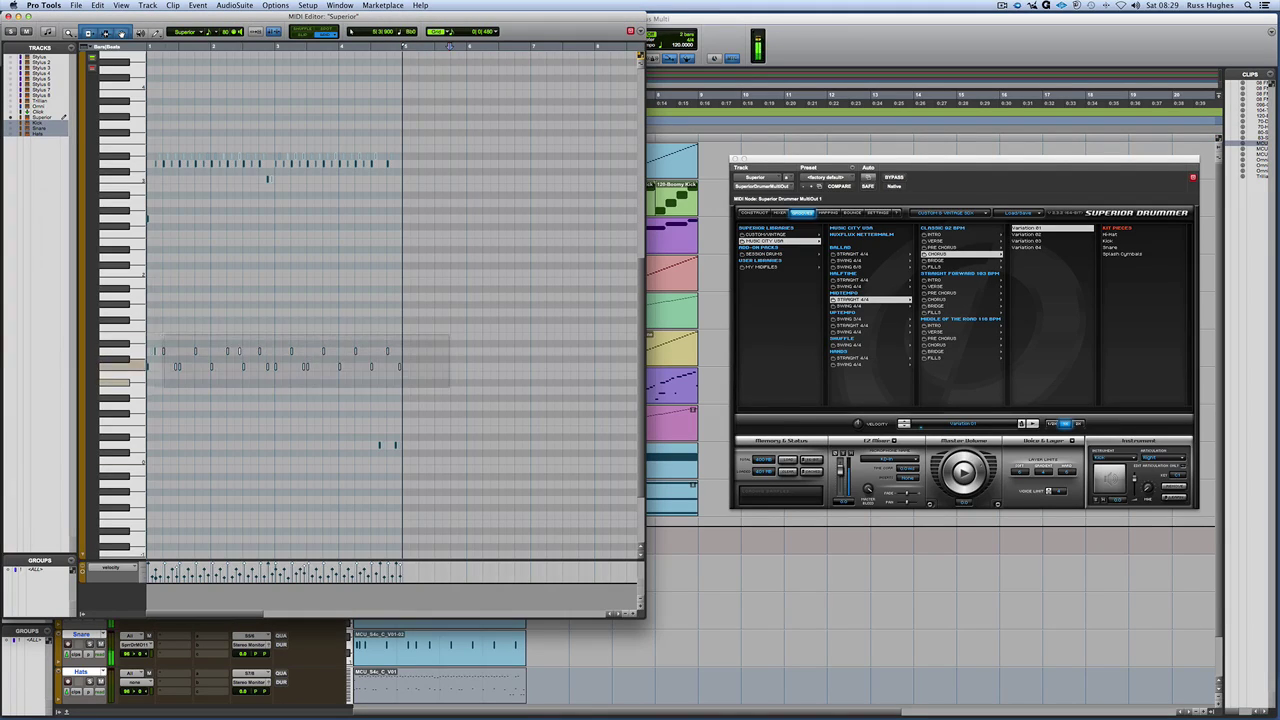
{"action": "key", "text": "Delete"}
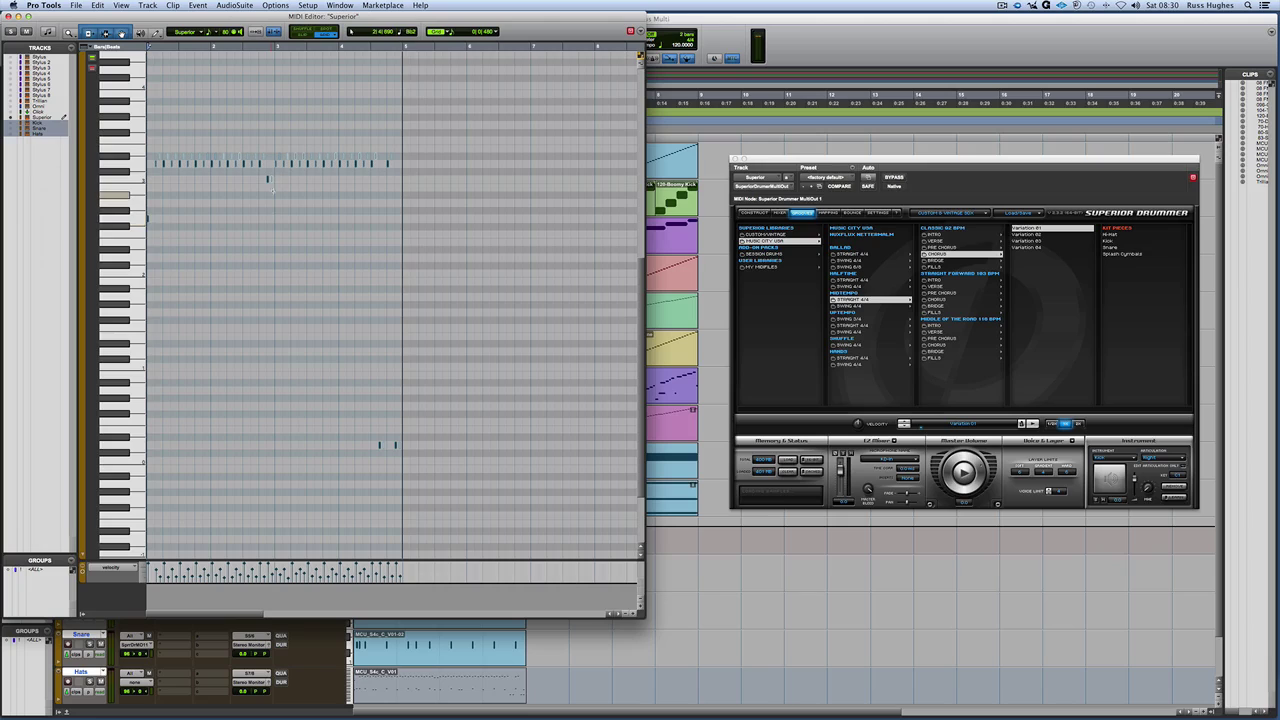
{"action": "left_click", "coordinate": [120, 160]}
{"action": "key", "text": "Delete"}
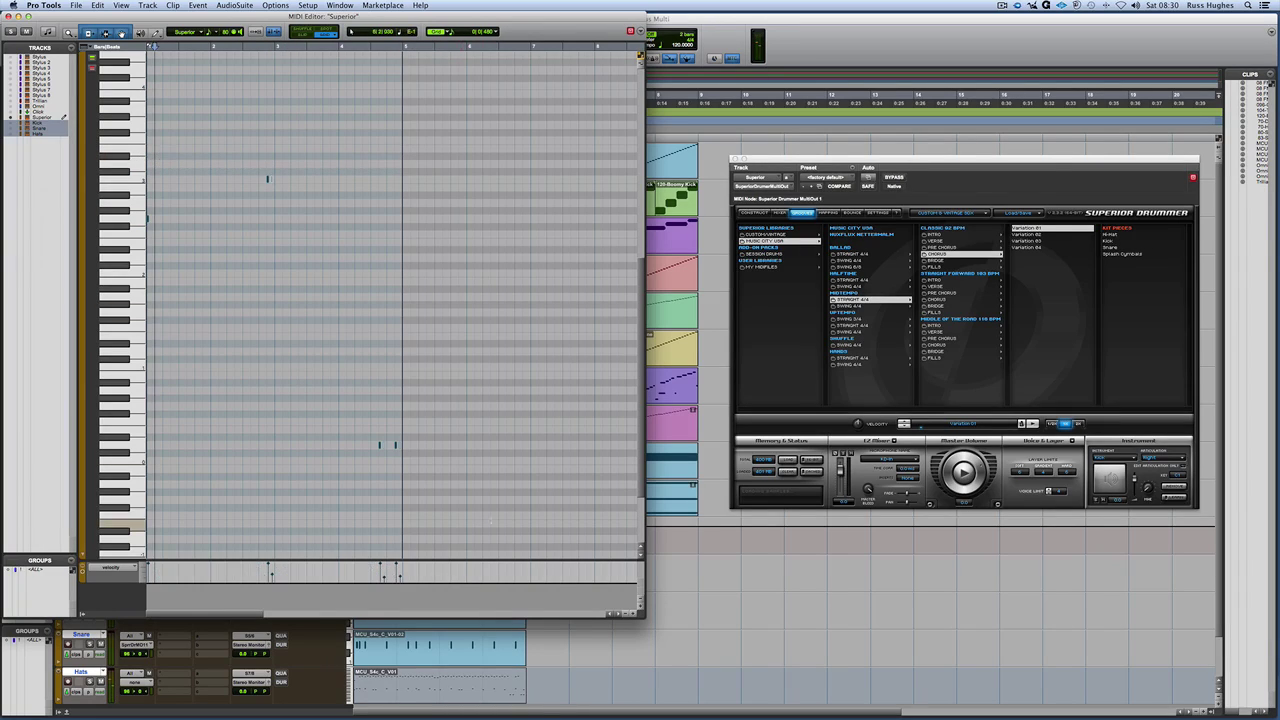
{"action": "left_click_drag", "start_coordinate": [492, 517], "coordinate": [337, 409]}
{"action": "key", "text": "Delete"}
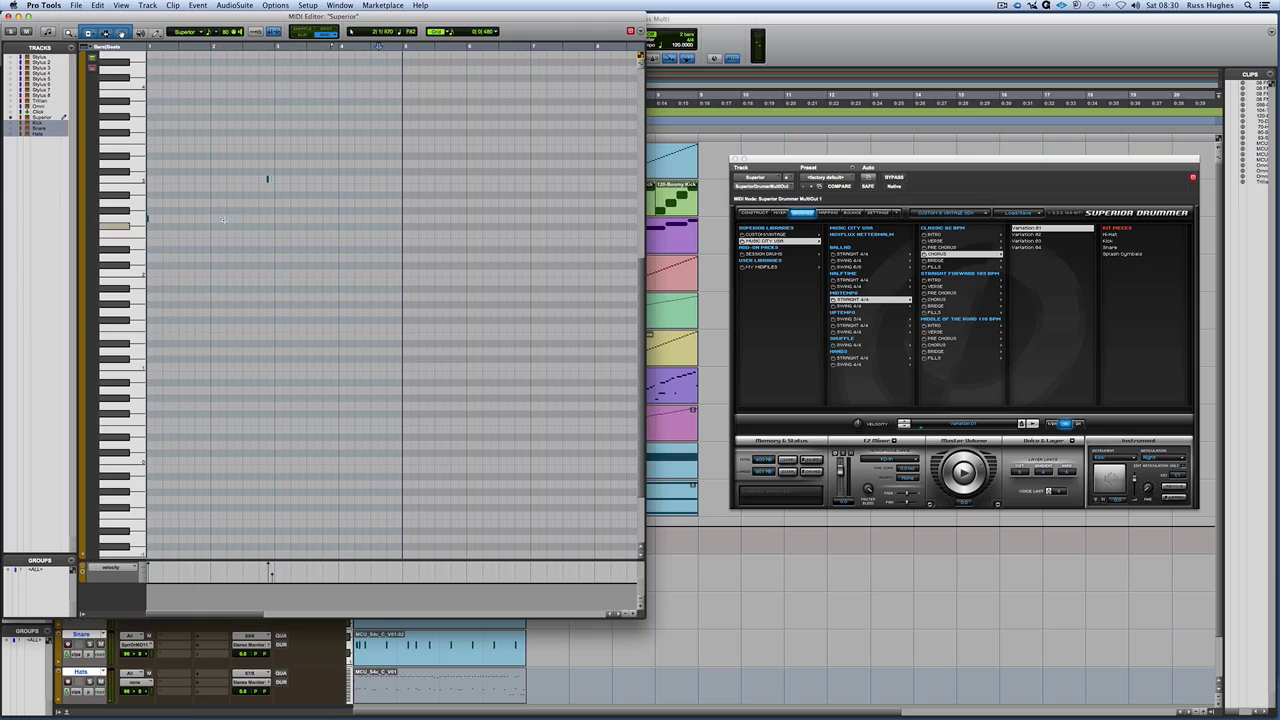
Play back the split drum parts from the Superior clip
{"action": "left_click", "coordinate": [7, 18]}
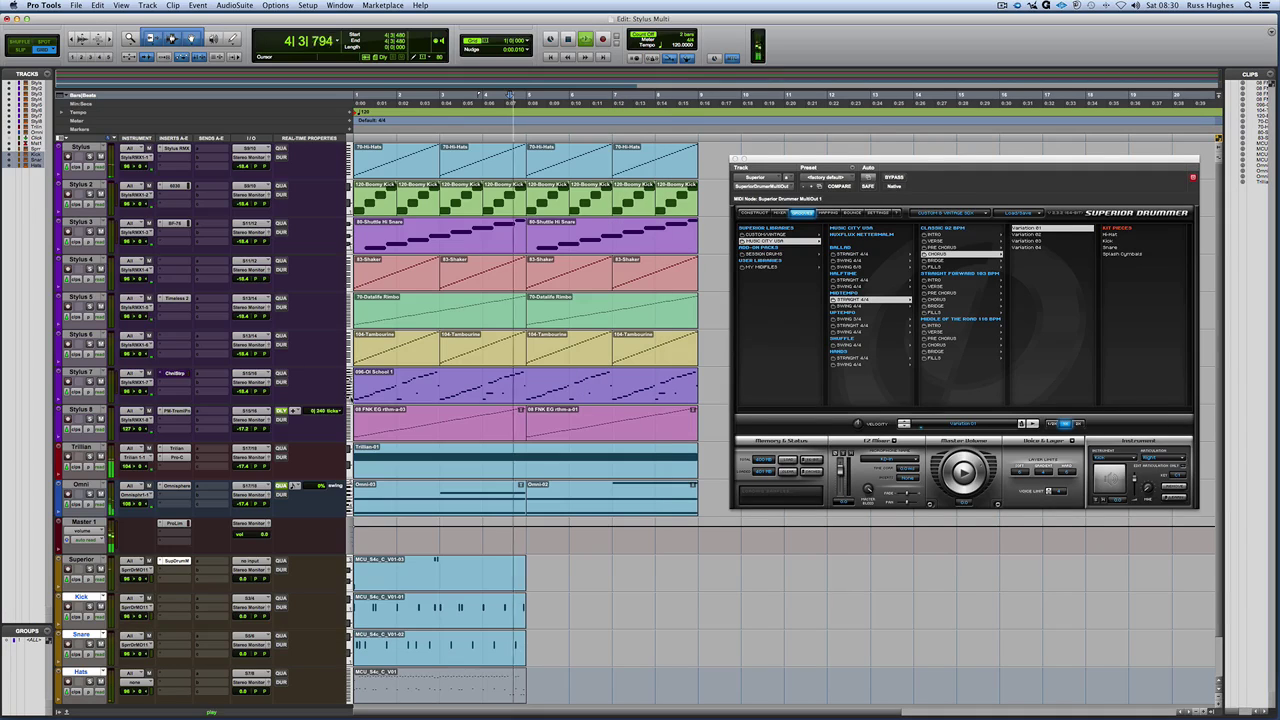
{"action": "left_click", "coordinate": [398, 586]}
{"action": "key", "text": "space"}
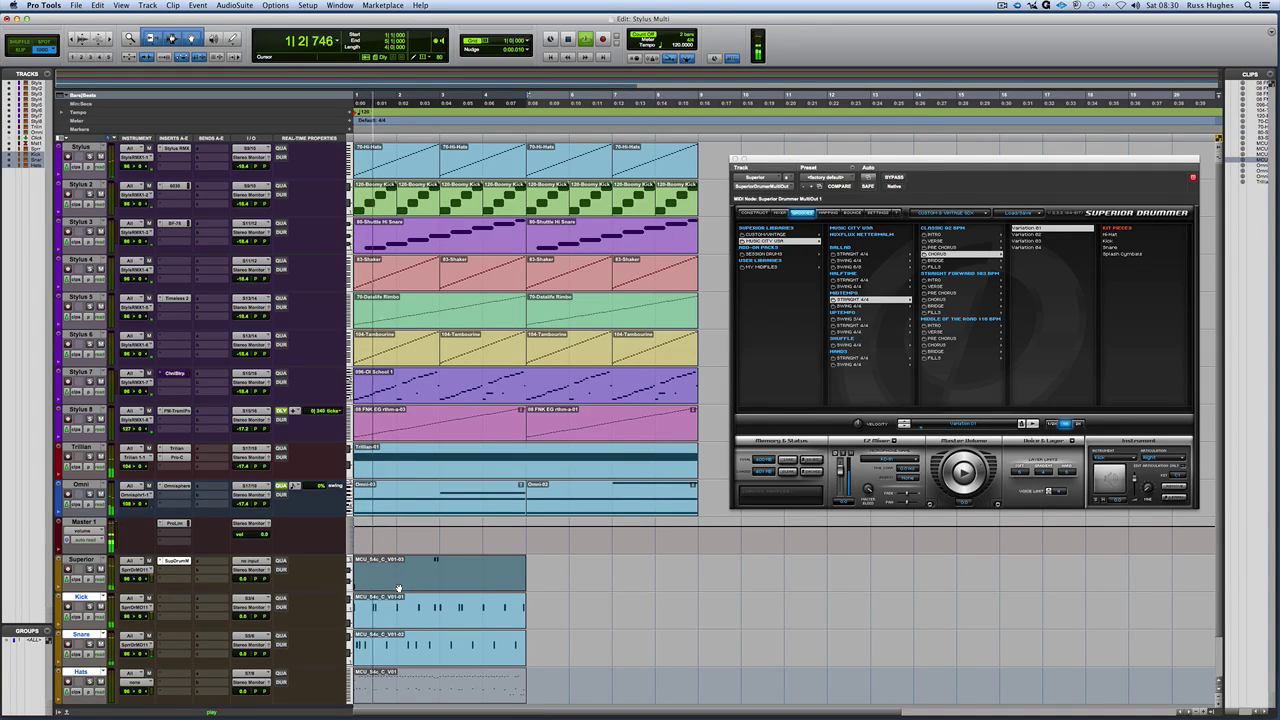
{"action": "key", "text": "space"}
Send the Hats track's MIDI to Superior Drummer MultiOut and delete the non-hi-hat notes from its clip
{"action": "left_click", "coordinate": [419, 686]}
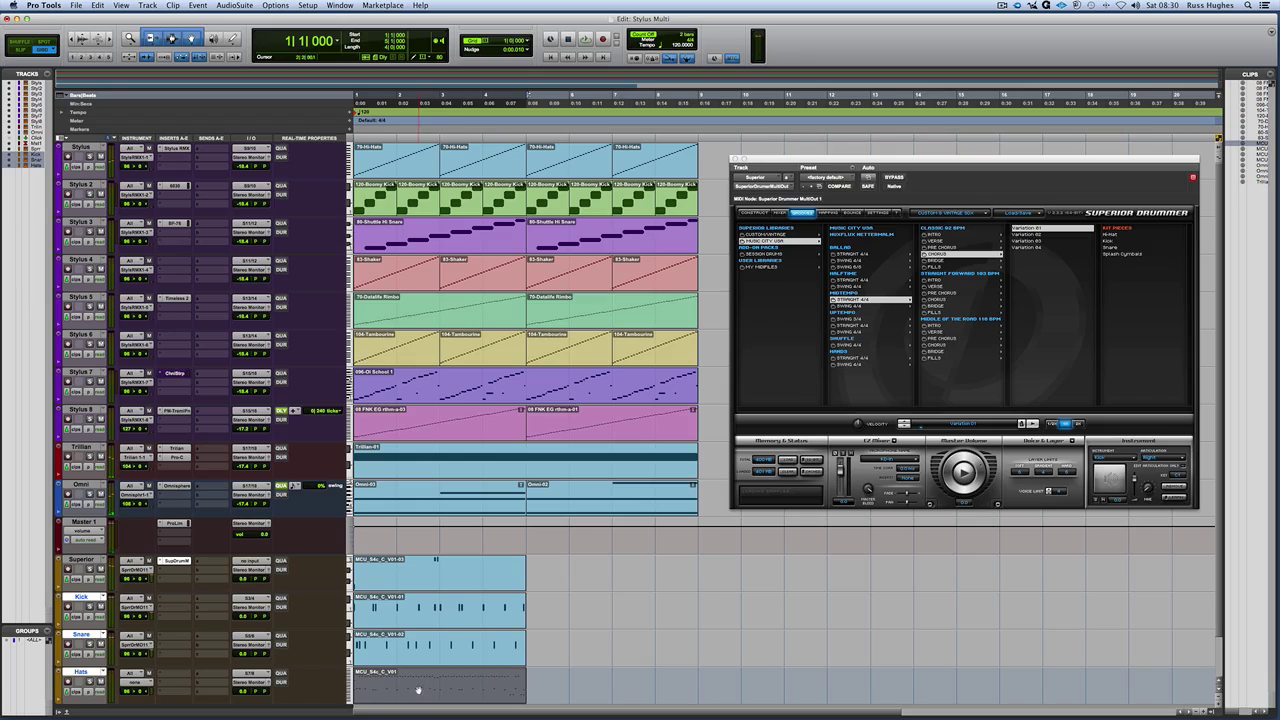
{"action": "left_click", "coordinate": [133, 681]}
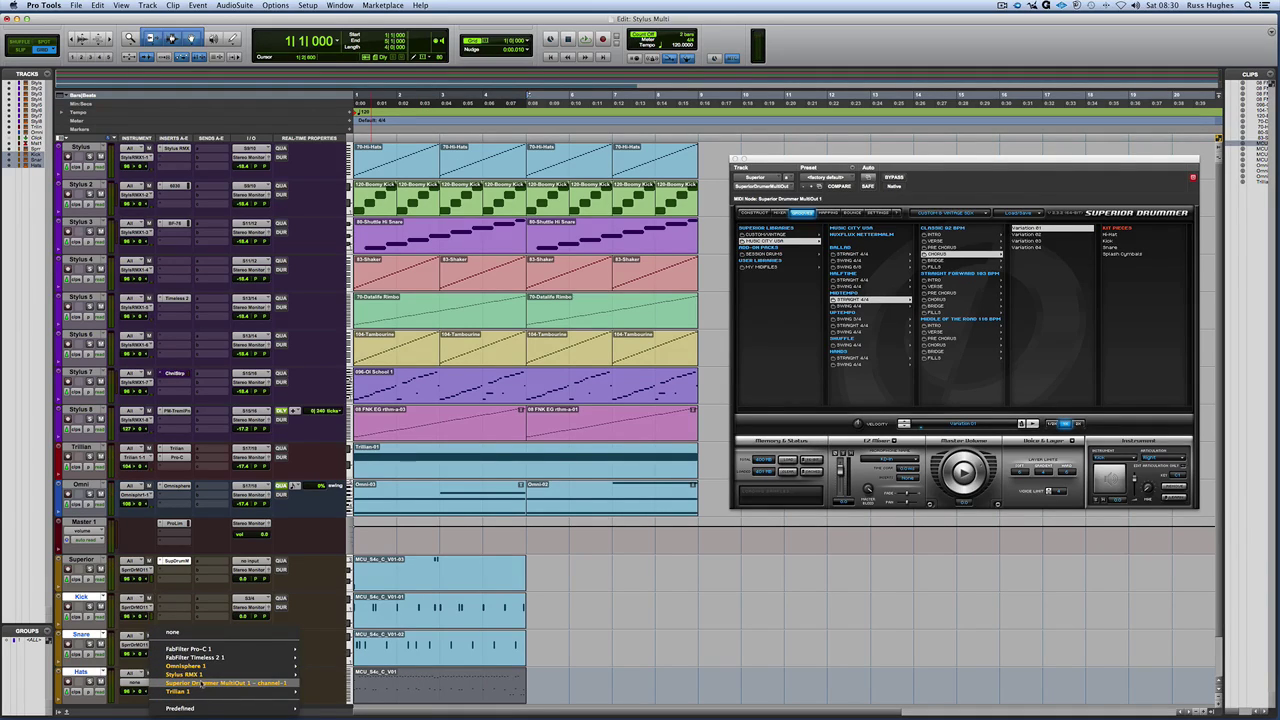
{"action": "left_click", "coordinate": [287, 683]}
{"action": "double_click", "coordinate": [418, 698]}
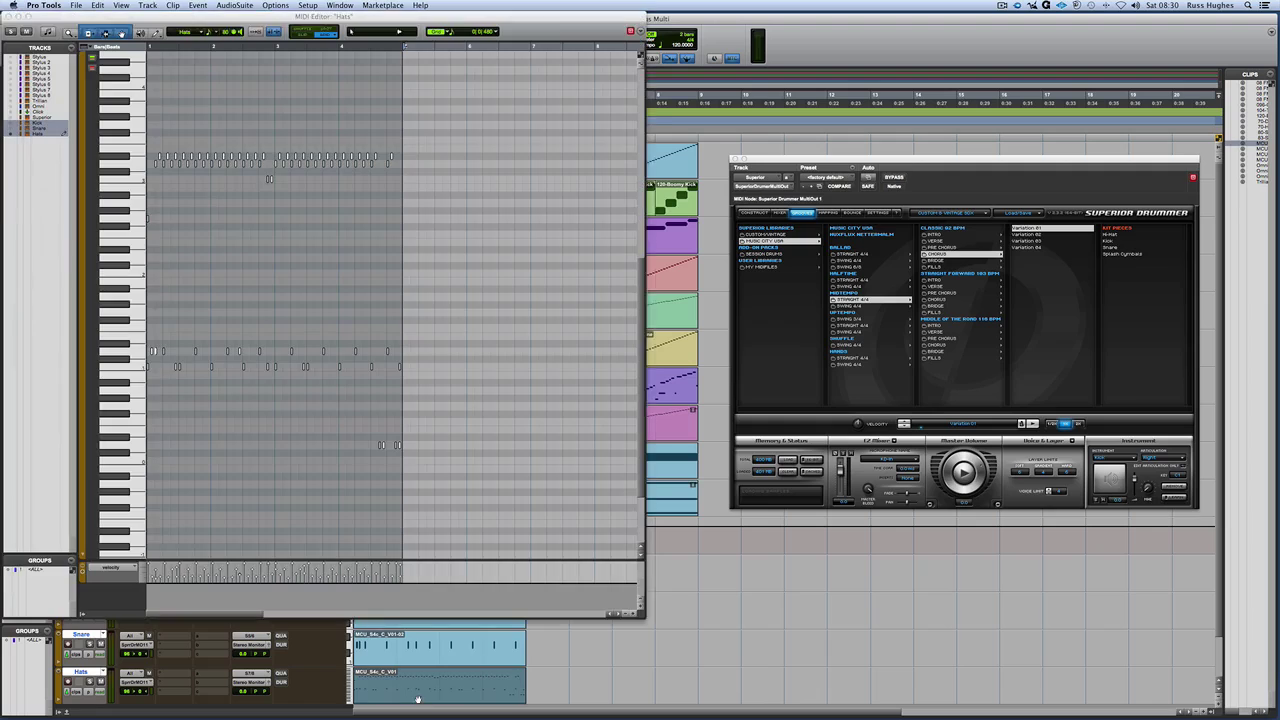
{"action": "left_click", "coordinate": [337, 249]}
{"action": "left_click_drag", "start_coordinate": [357, 260], "coordinate": [149, 168]}
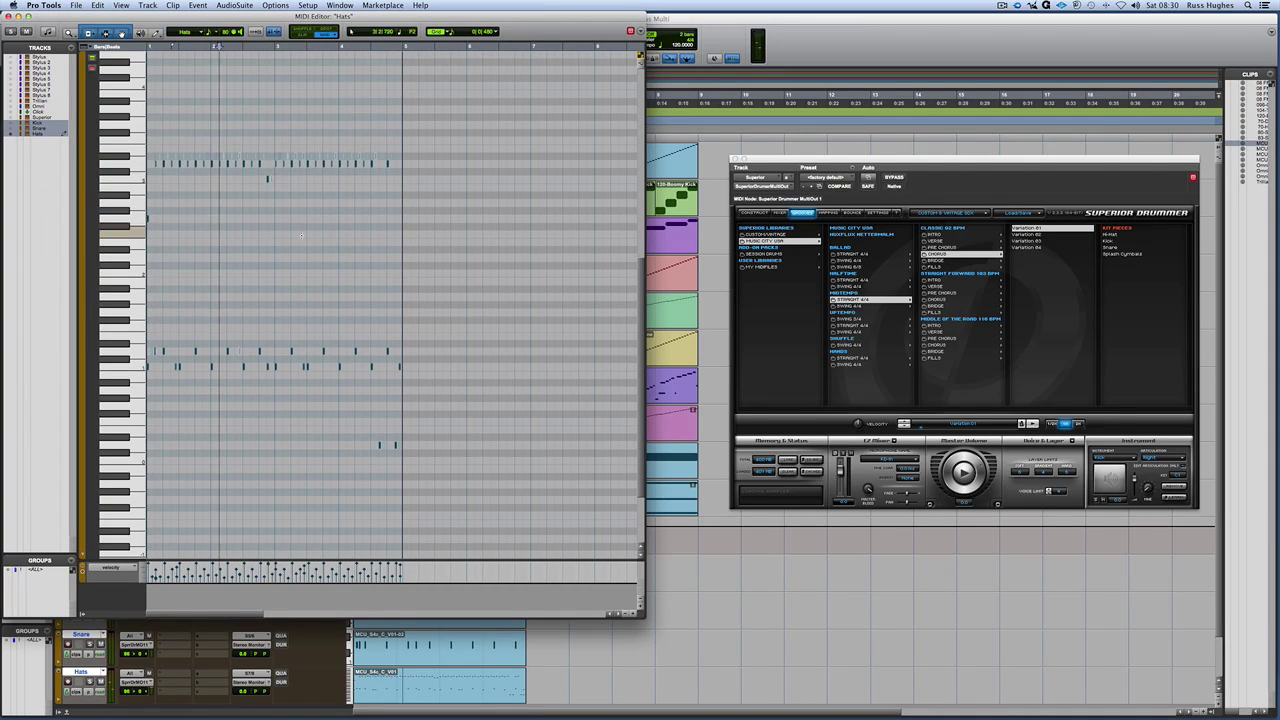
{"action": "left_click_drag", "start_coordinate": [300, 210], "coordinate": [148, 218]}
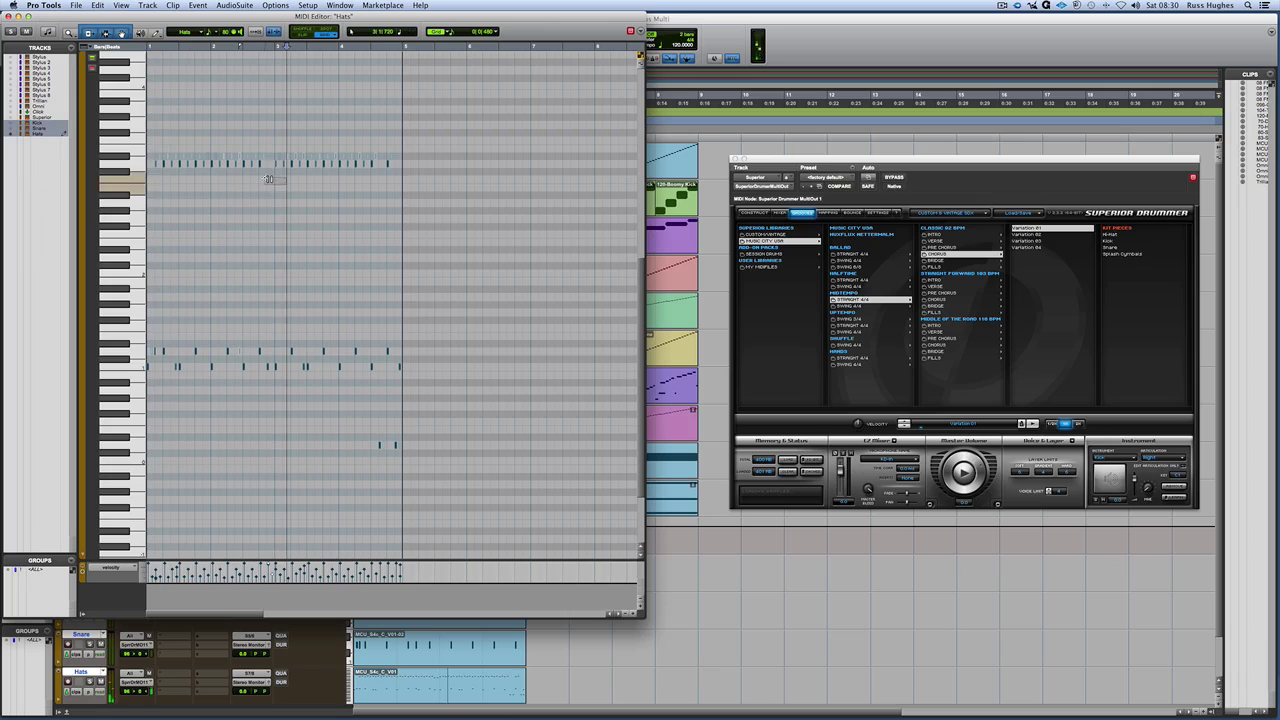
{"action": "left_click", "coordinate": [265, 212]}
{"action": "left_click_drag", "start_coordinate": [462, 397], "coordinate": [150, 330]}
{"action": "key", "text": "Delete"}
{"action": "left_click_drag", "start_coordinate": [378, 424], "coordinate": [424, 472]}
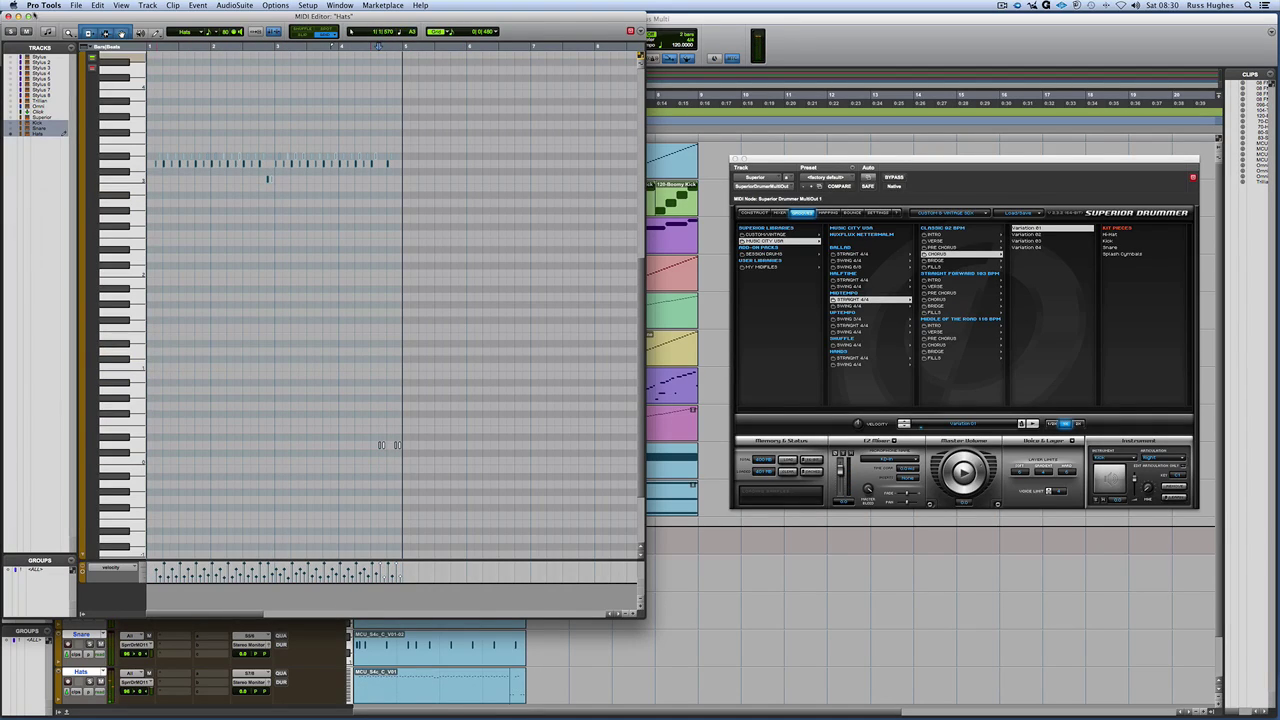
{"action": "left_click", "coordinate": [7, 18]}
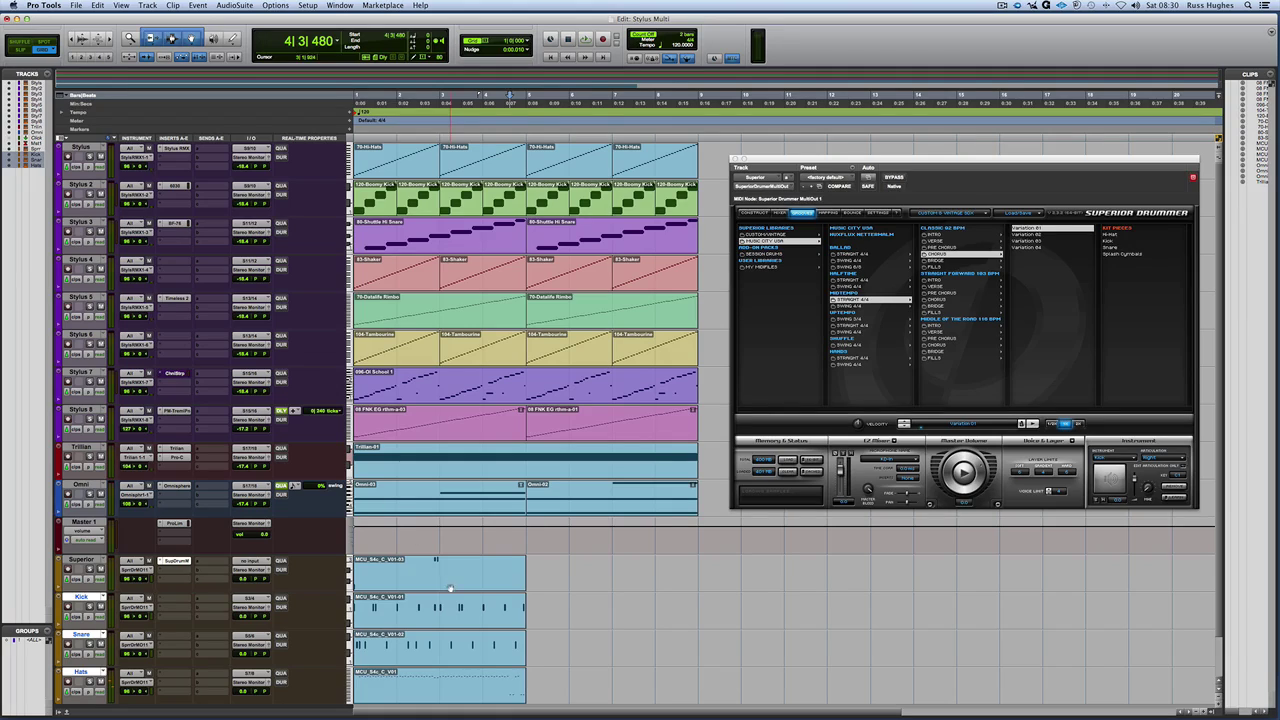
{"action": "left_click_drag", "start_coordinate": [450, 588], "coordinate": [443, 690]}
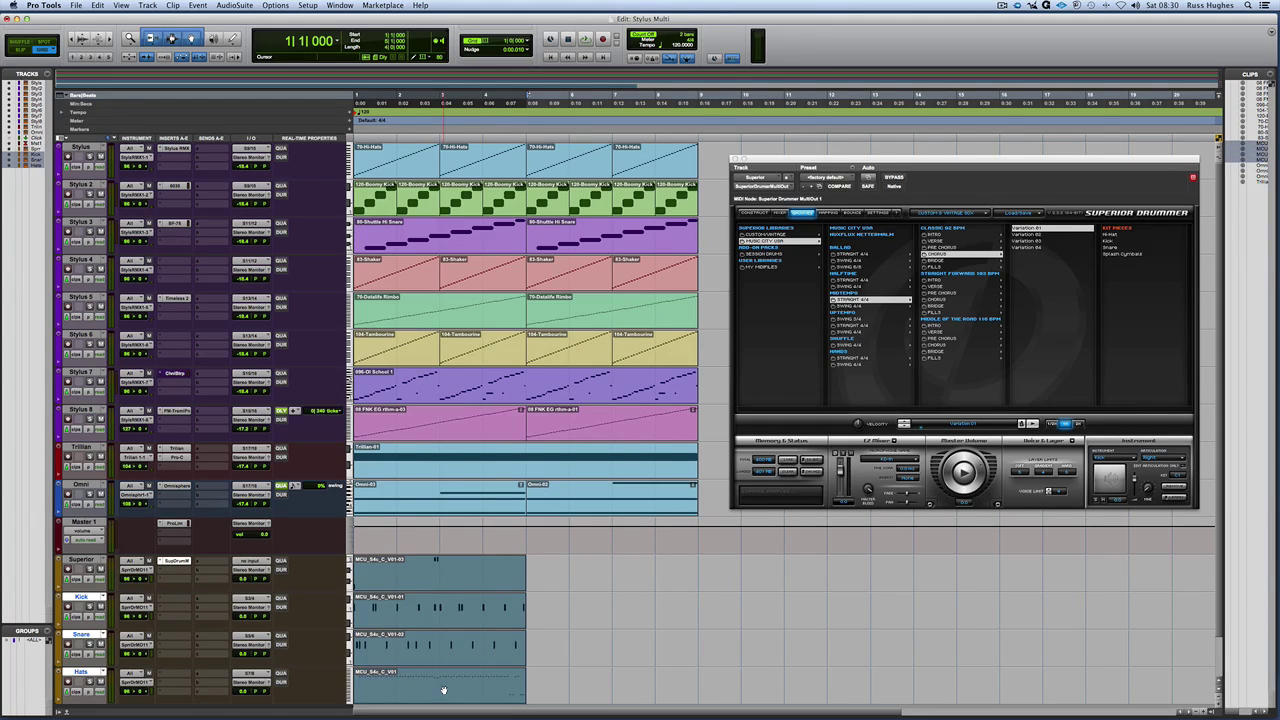
Duplicate the four drum clips to eight bars, then play in the Mix window with Kick soloed
{"action": "key", "text": "super+d"}
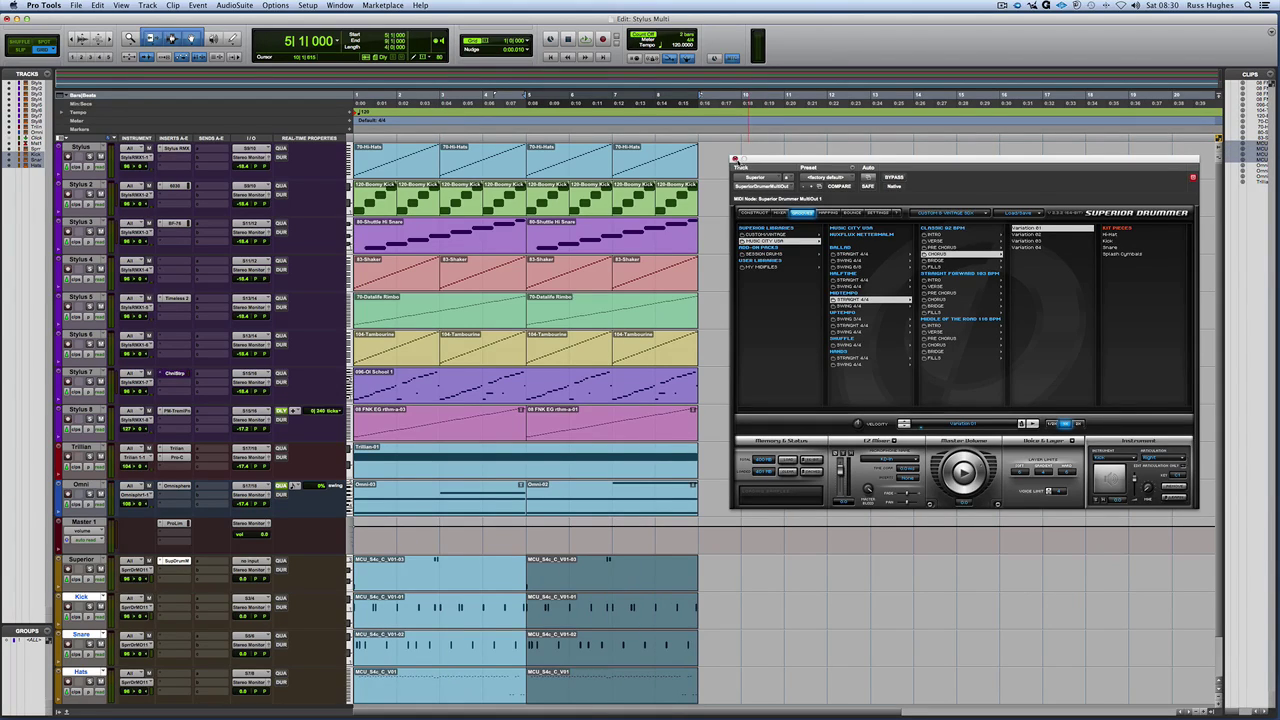
{"action": "left_click", "coordinate": [735, 160]}
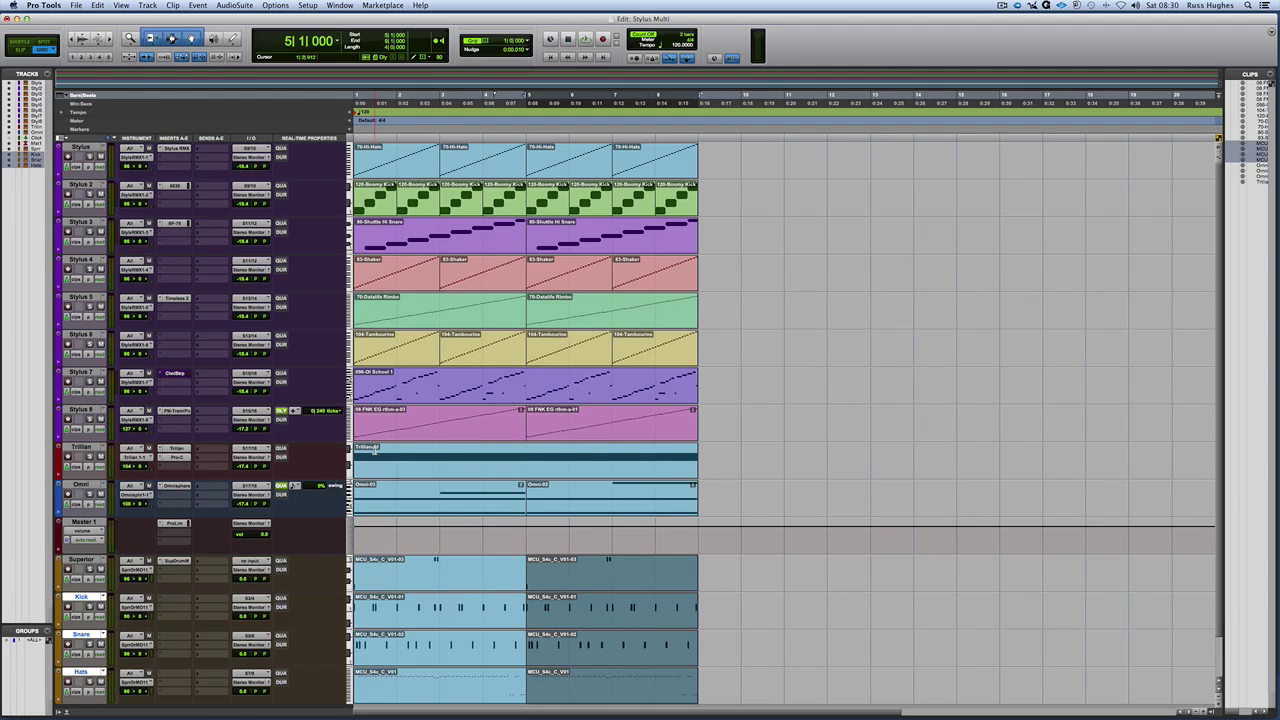
{"action": "key", "text": "super+equal"}
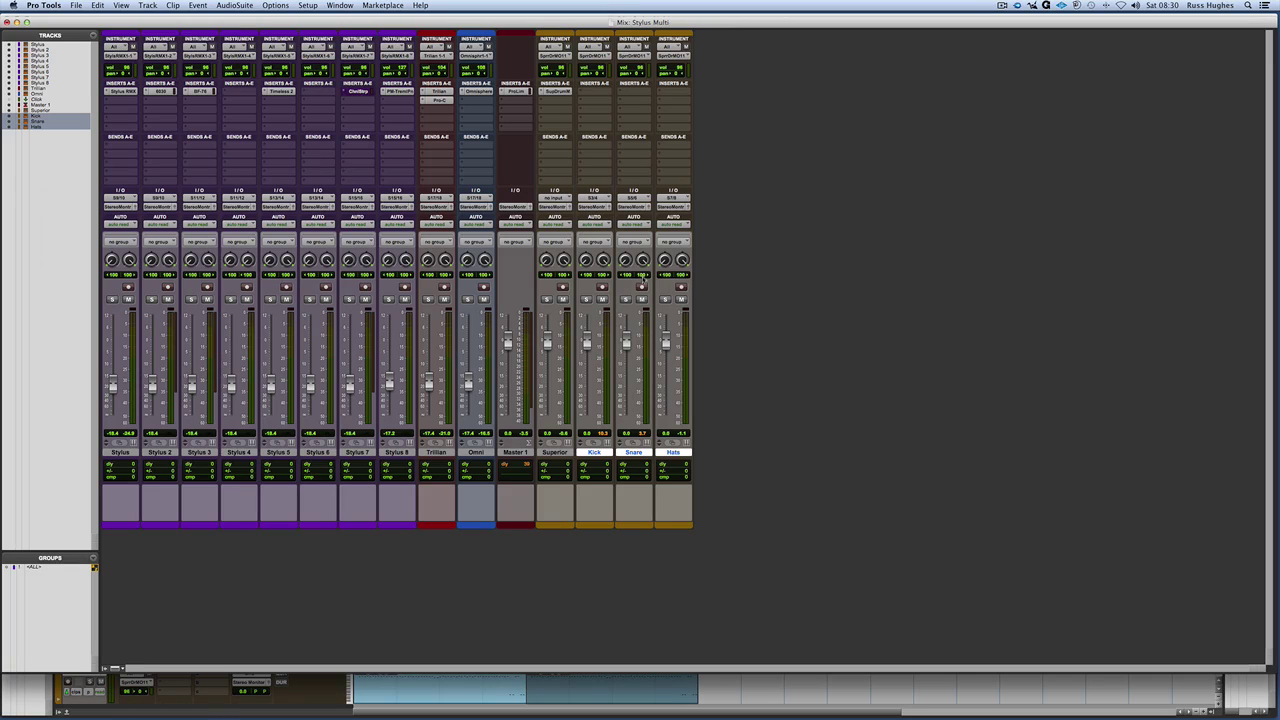
{"action": "key", "text": "space"}
{"action": "left_click", "coordinate": [586, 299]}
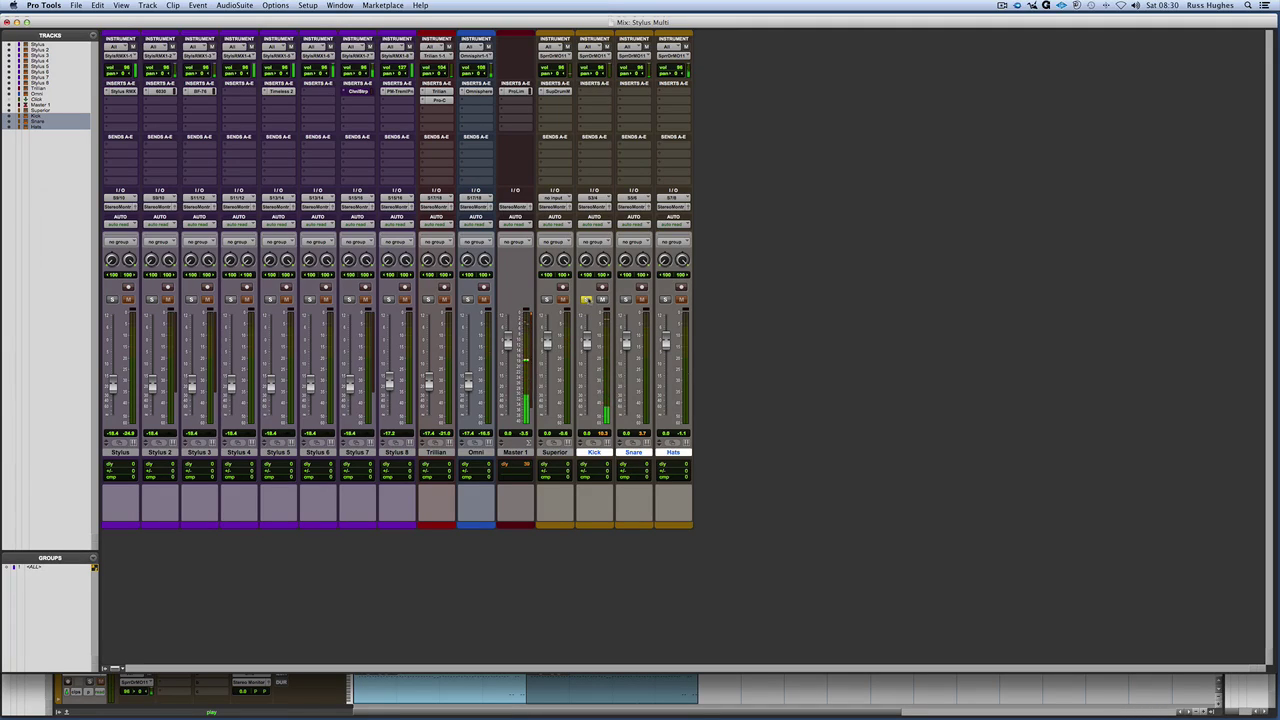
{"action": "key", "text": "super+equal"}
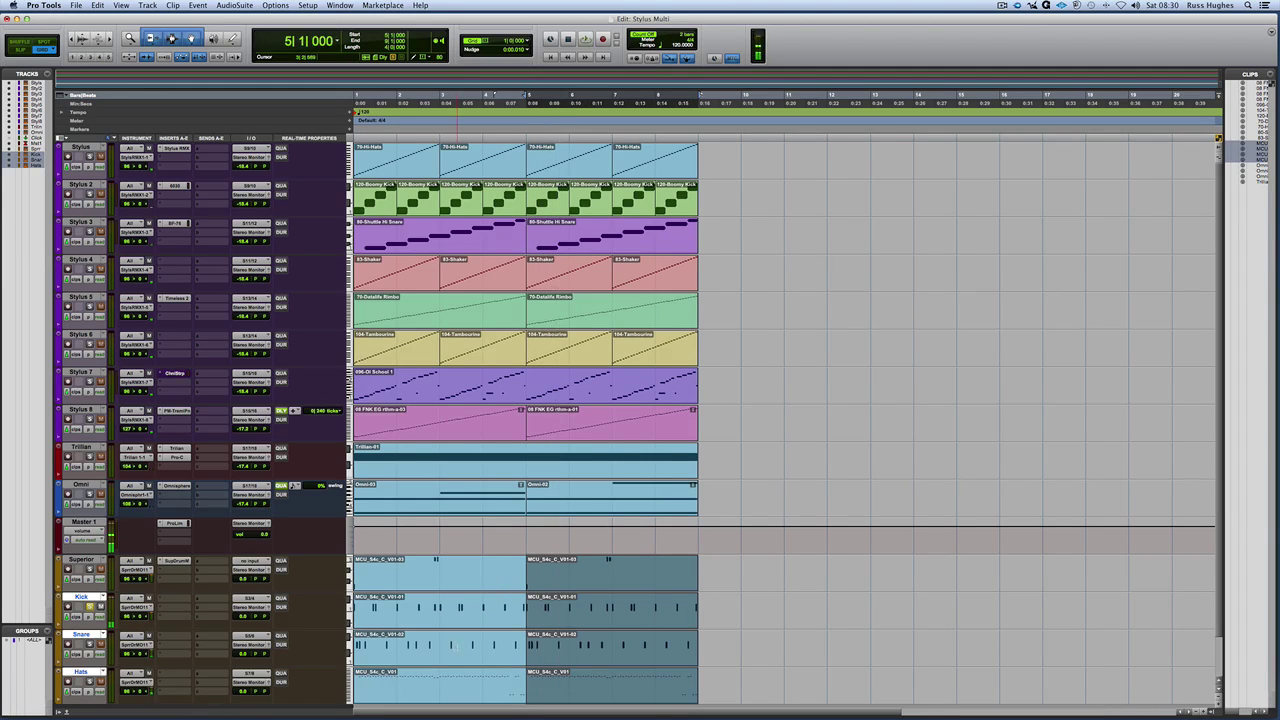
{"action": "left_click", "coordinate": [451, 621]}
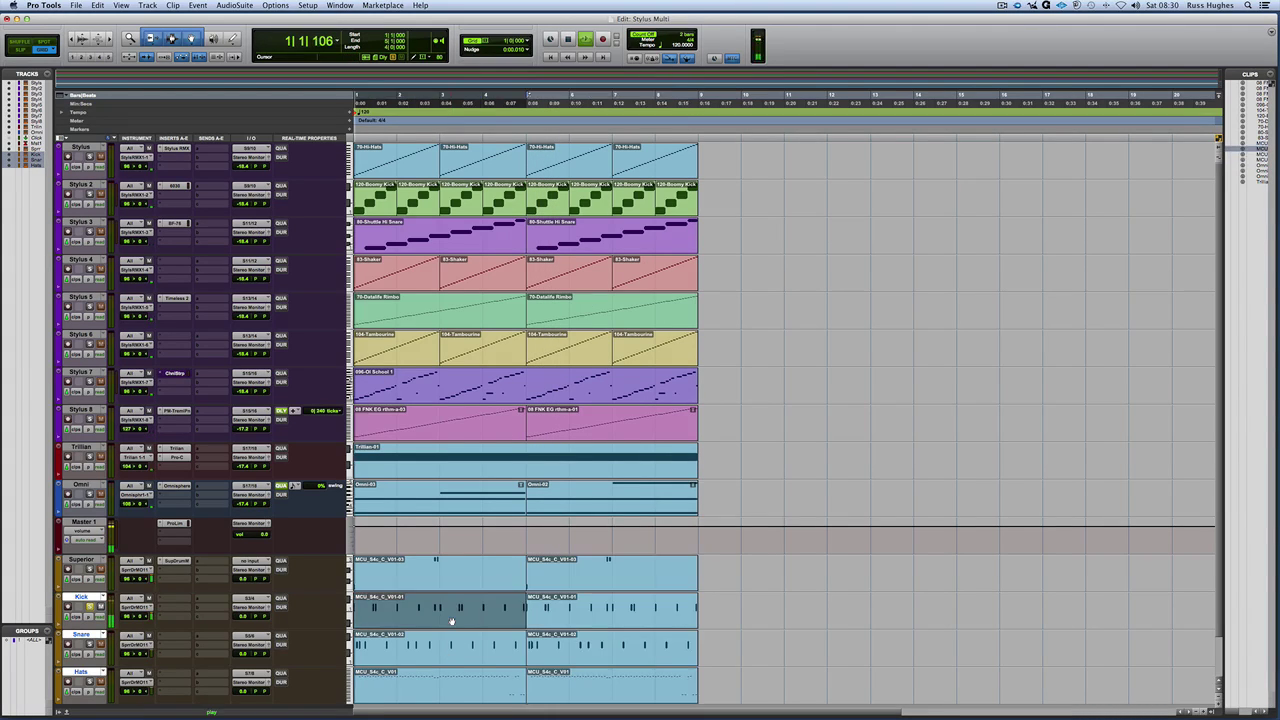
{"action": "double_click", "coordinate": [451, 621]}
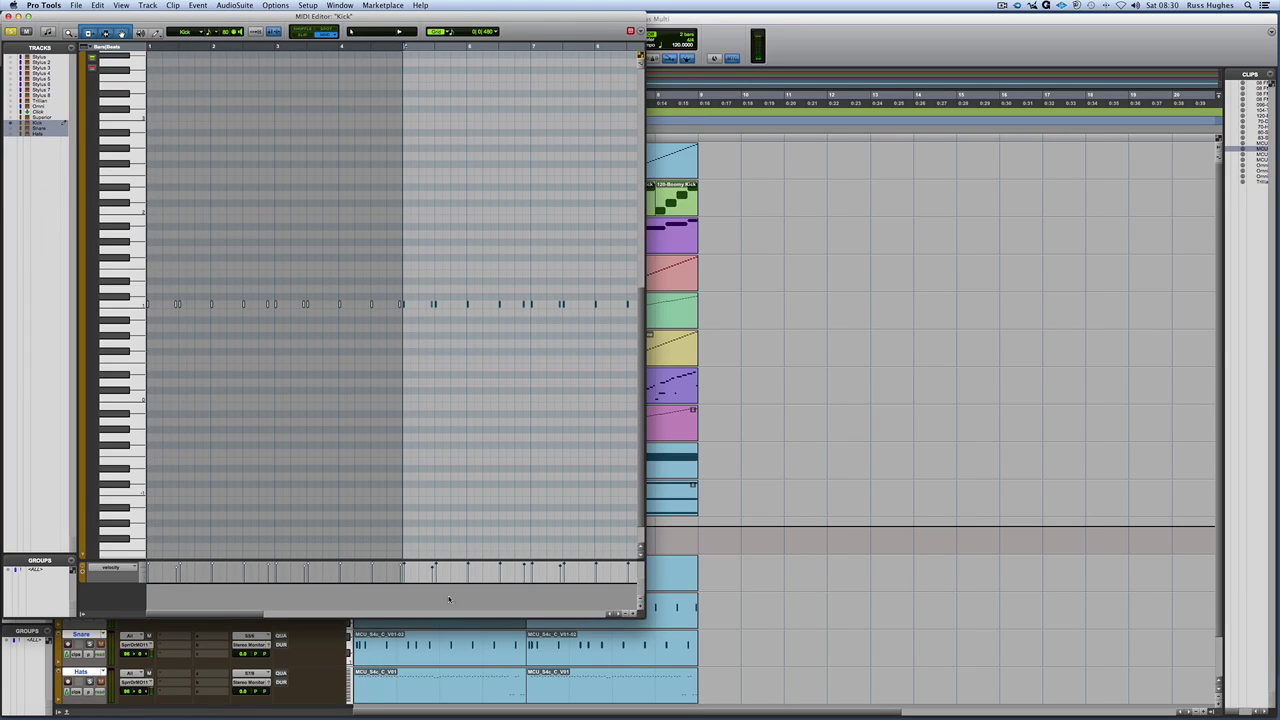
{"action": "left_click", "coordinate": [8, 18]}
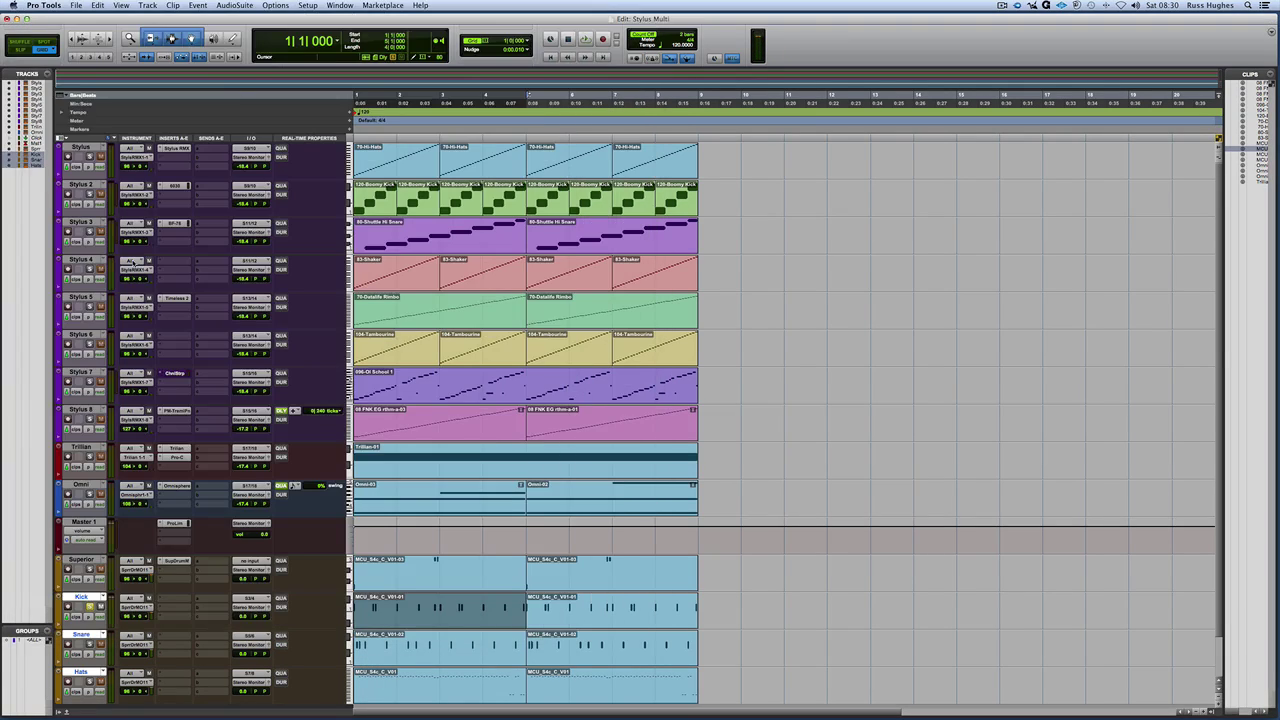
{"action": "left_click", "coordinate": [391, 652]}
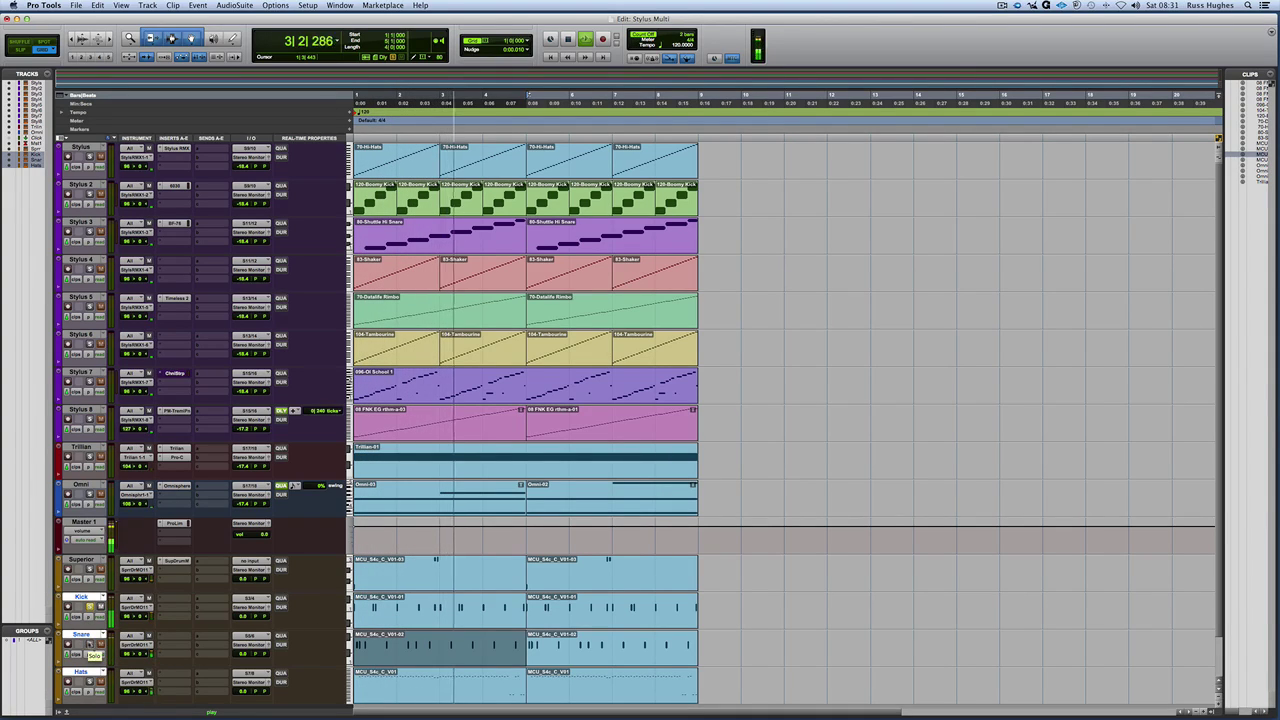
In Superior Drummer's internal mixer, move a drum channel from Out 3/4 to Out 5/6
{"action": "left_click", "coordinate": [175, 560]}
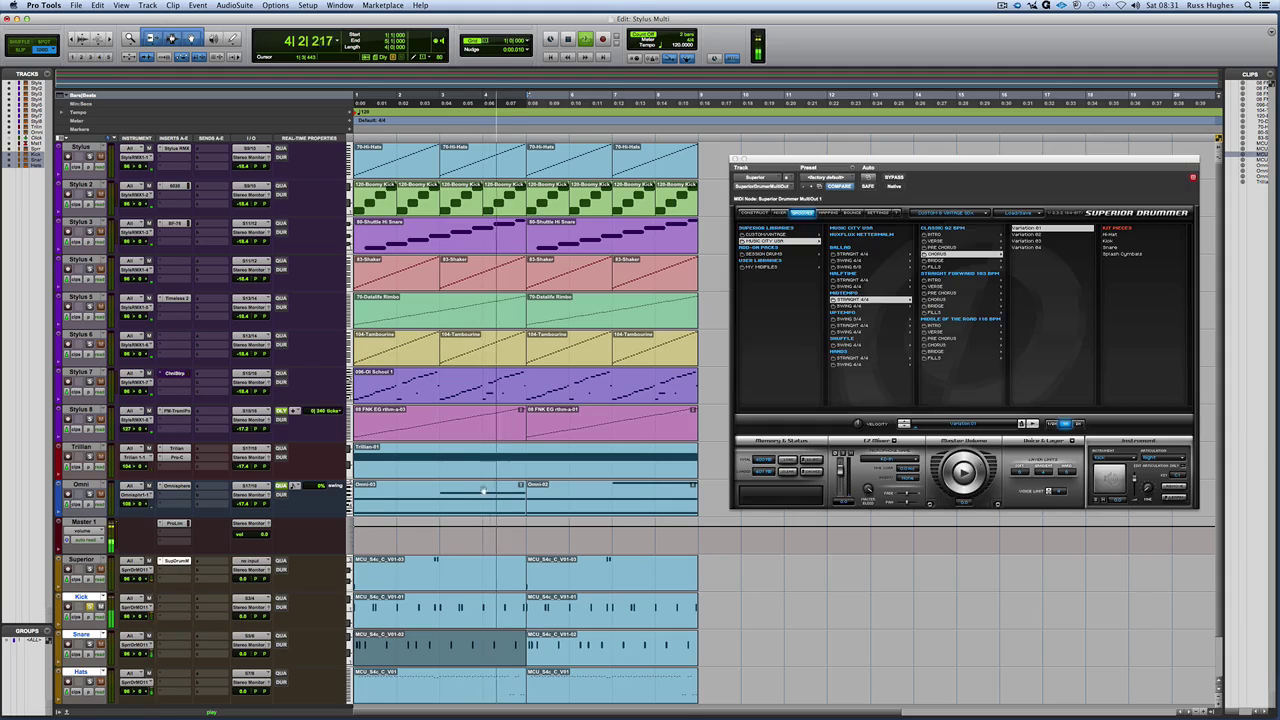
{"action": "left_click", "coordinate": [786, 213]}
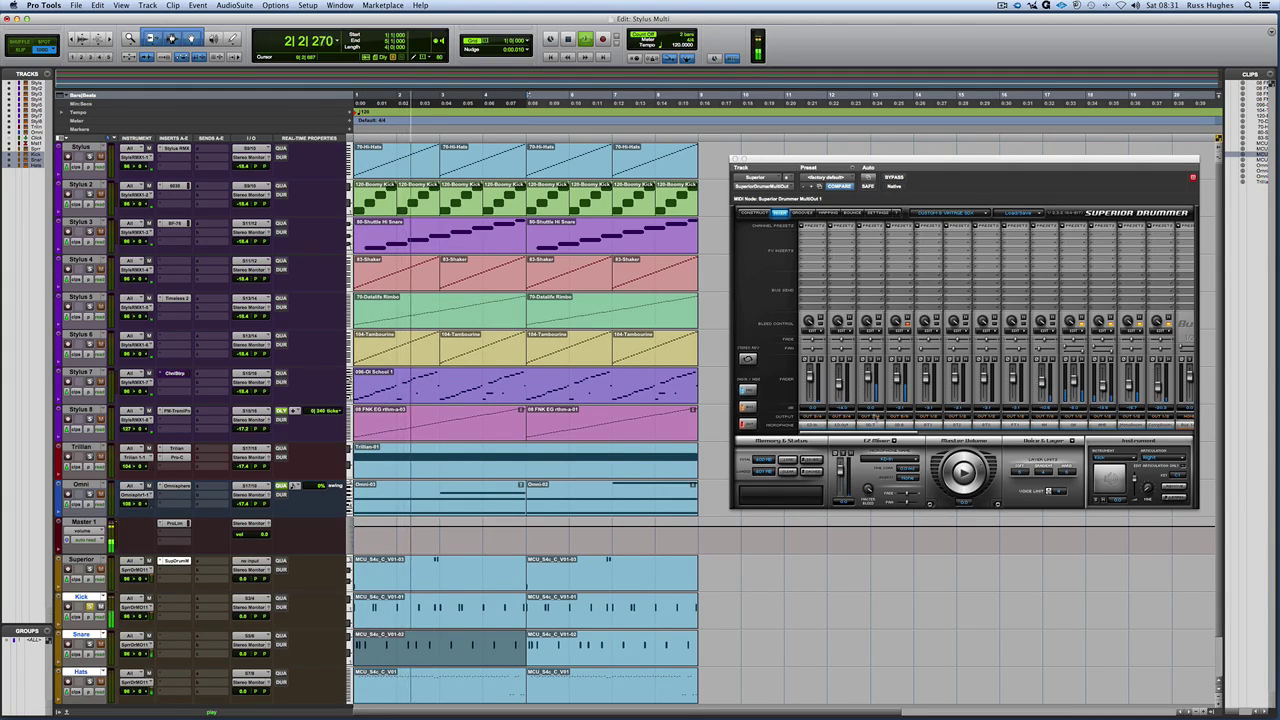
{"action": "left_click", "coordinate": [873, 425]}
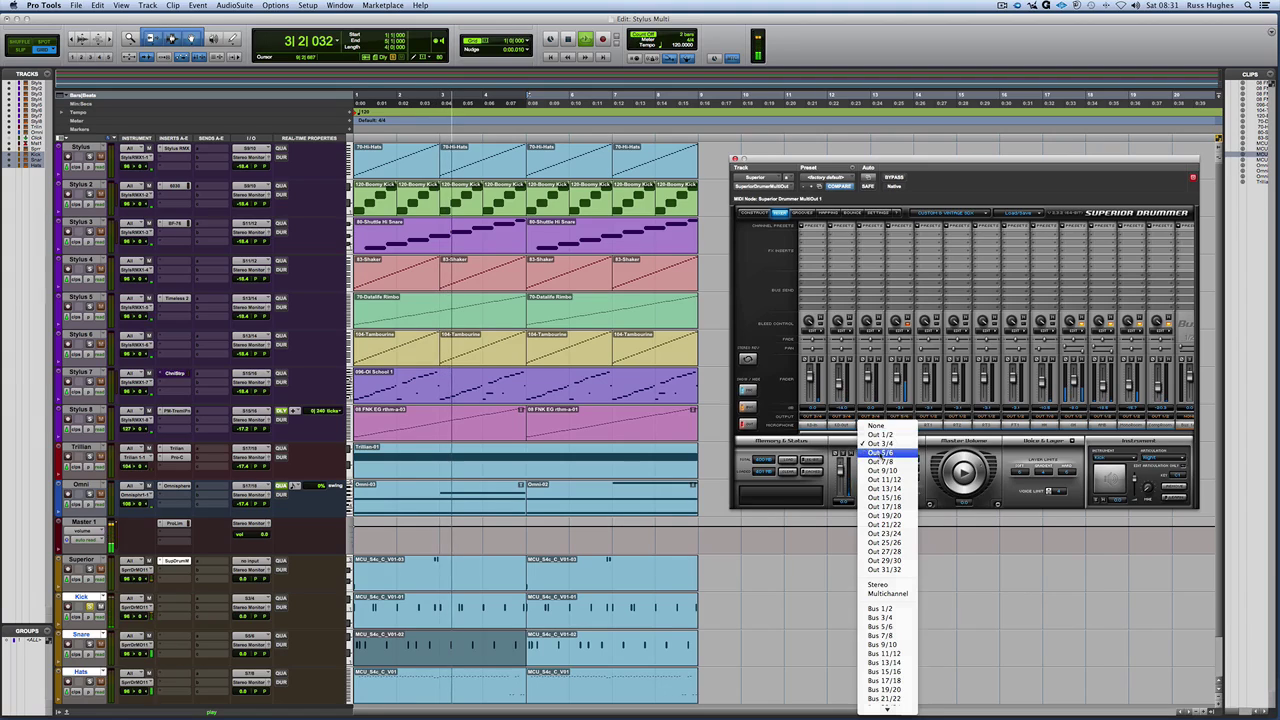
{"action": "left_click", "coordinate": [881, 452]}
{"action": "key", "text": "super+w"}
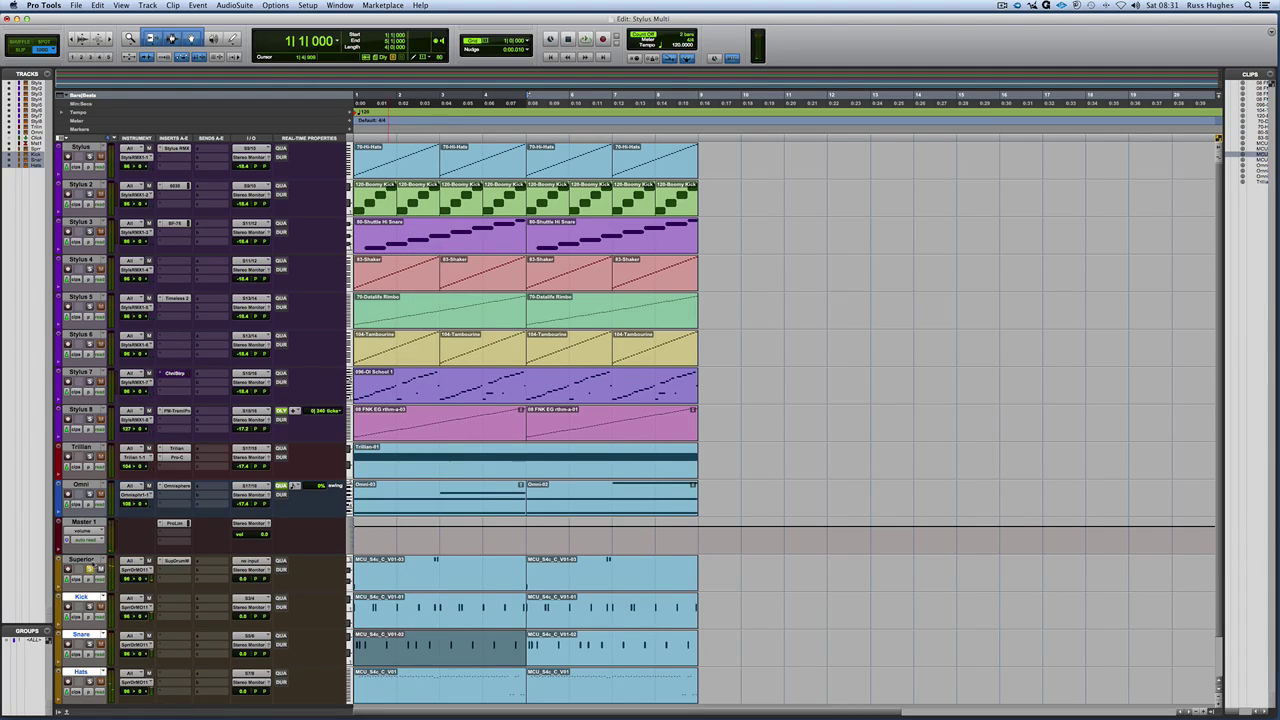
While the groove plays, set Superior to -5.8 dB, lower Snare, and push Hats to +3.5 dB
{"action": "key", "text": "space"}
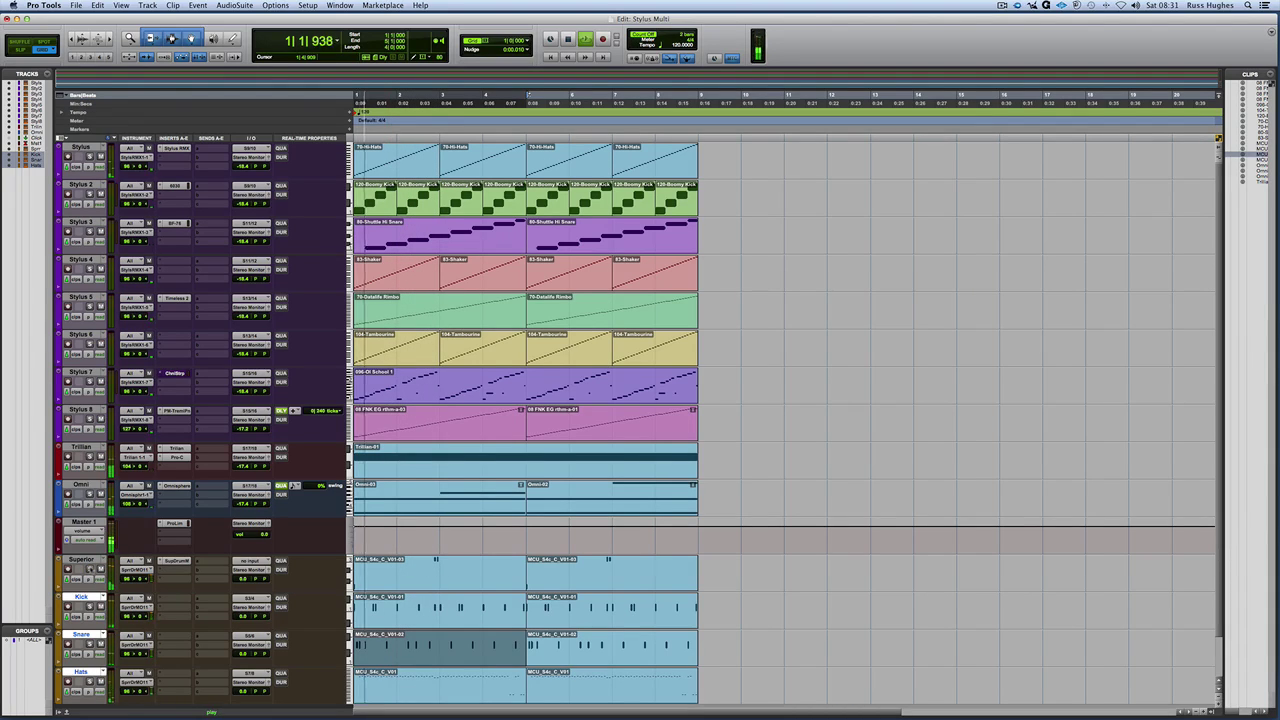
{"action": "left_click", "coordinate": [548, 472]}
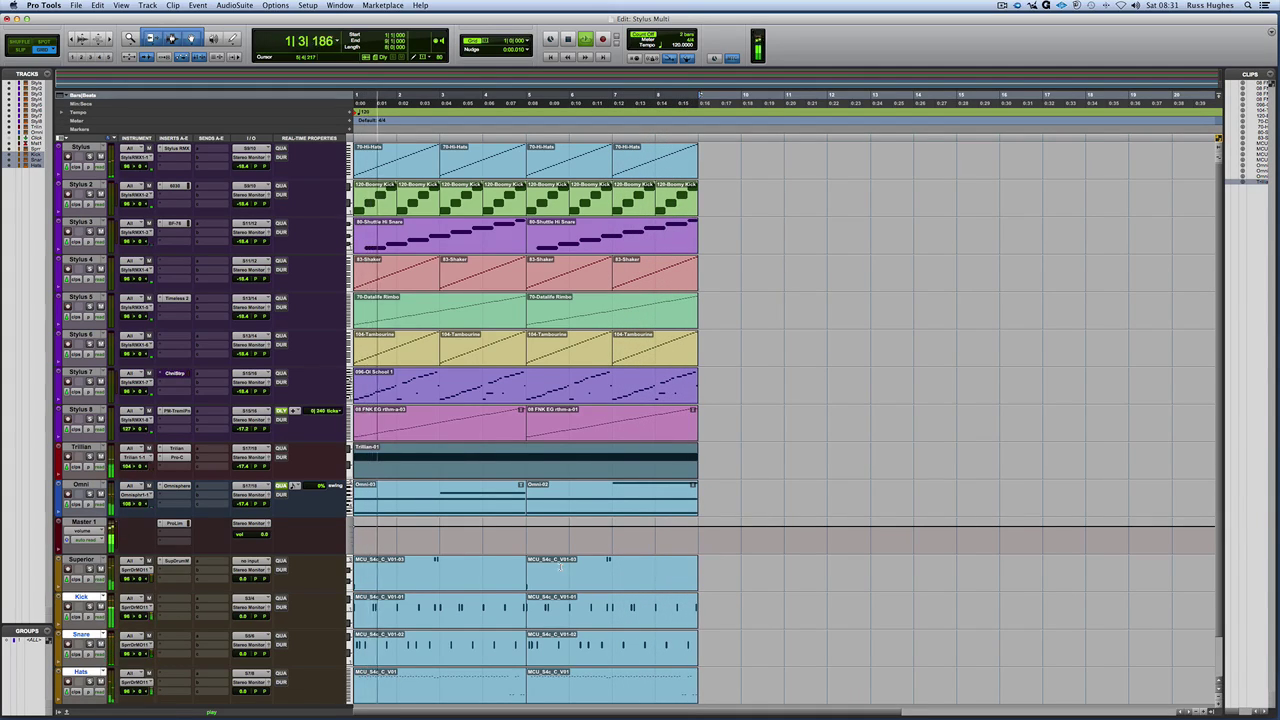
{"action": "left_click", "coordinate": [241, 655]}
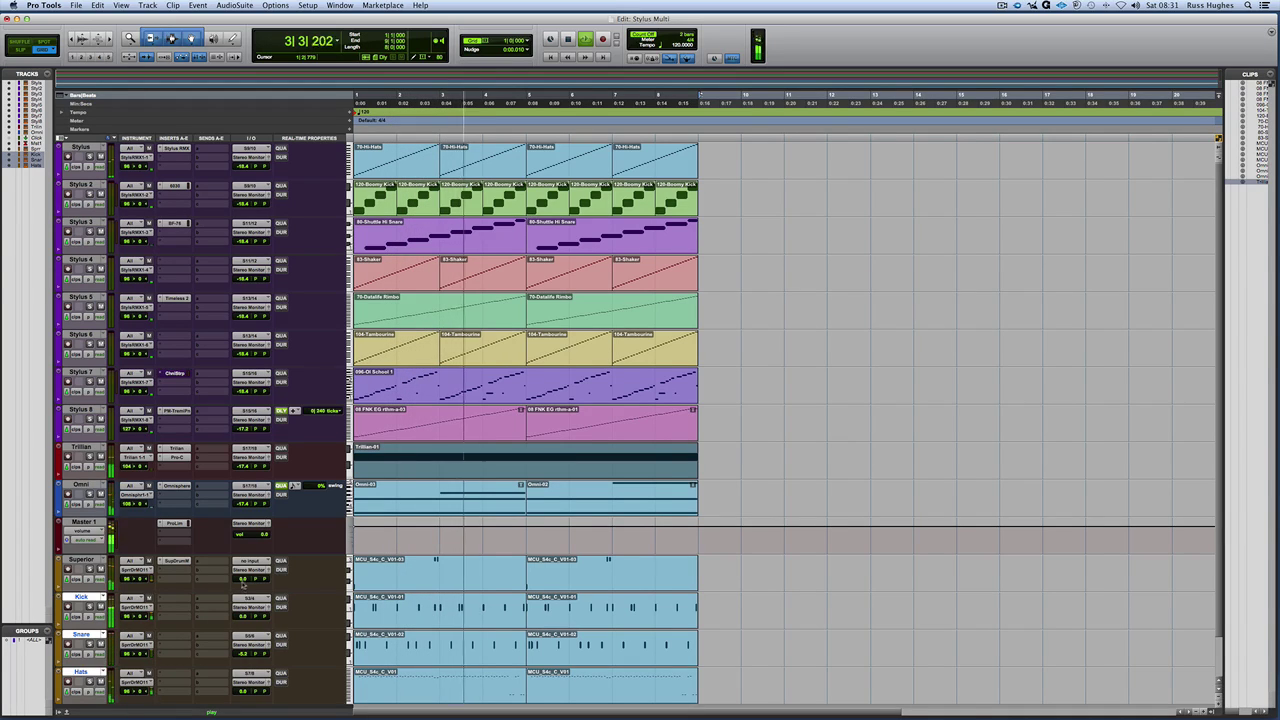
{"action": "left_click_drag", "start_coordinate": [243, 583], "coordinate": [241, 585]}
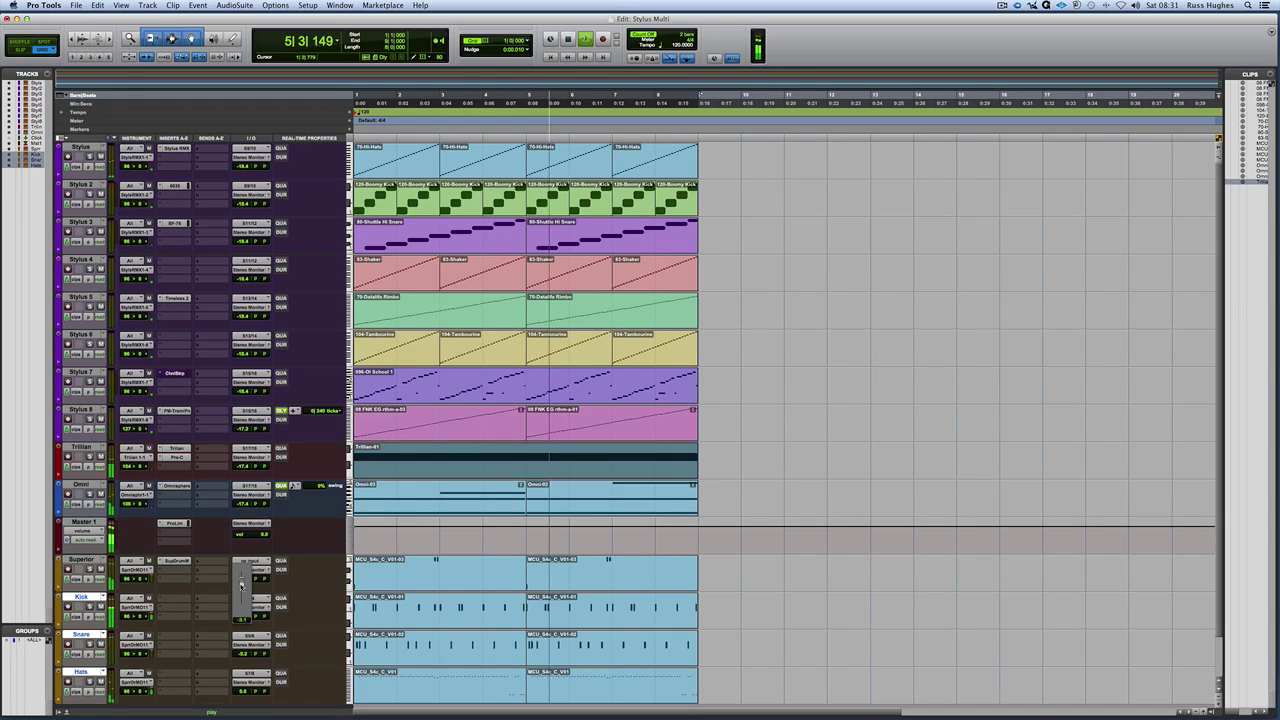
{"action": "left_click_drag", "start_coordinate": [241, 586], "coordinate": [241, 591]}
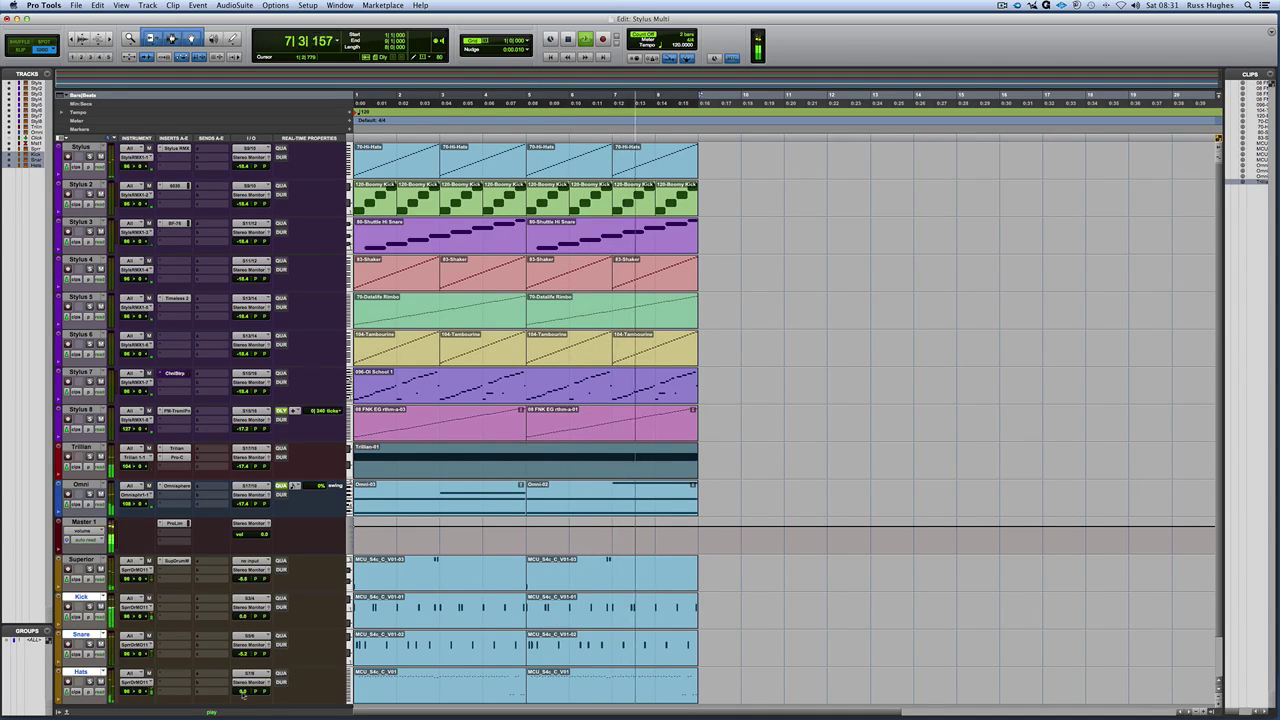
{"action": "left_click_drag", "start_coordinate": [241, 692], "coordinate": [240, 665]}
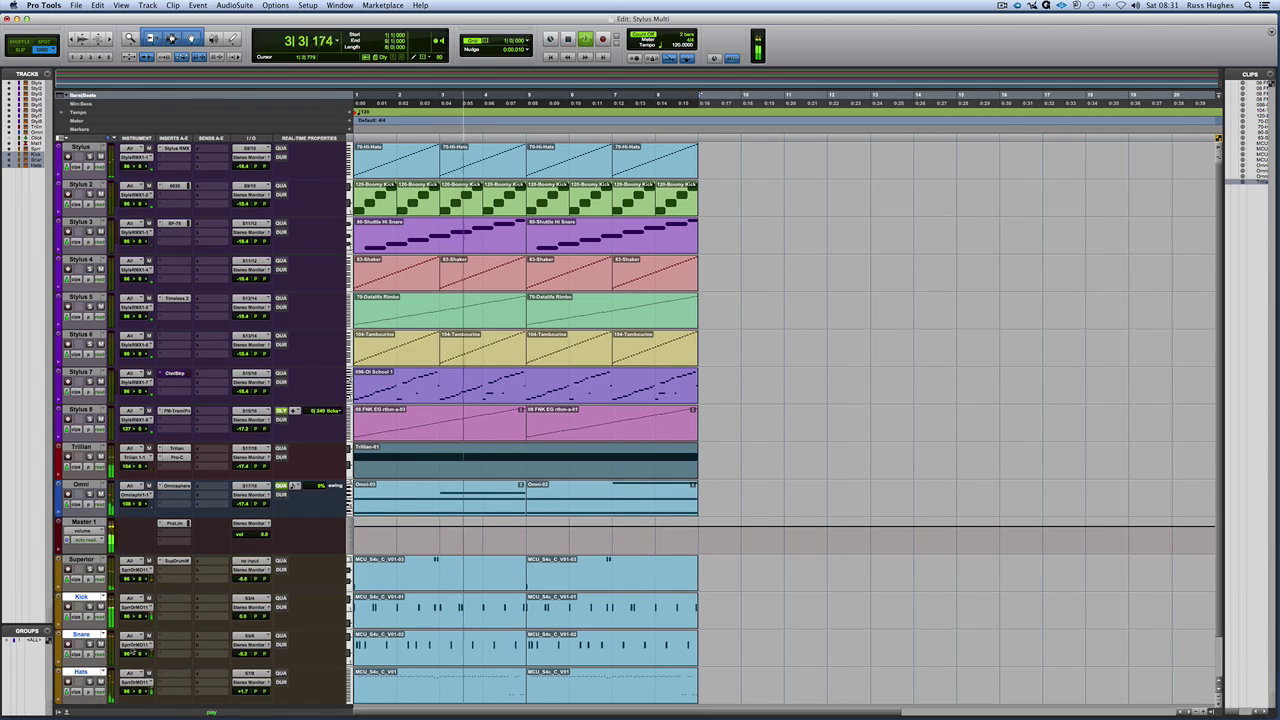
Stop the transport so playback returns to bar 1
{"action": "key", "text": "space"}
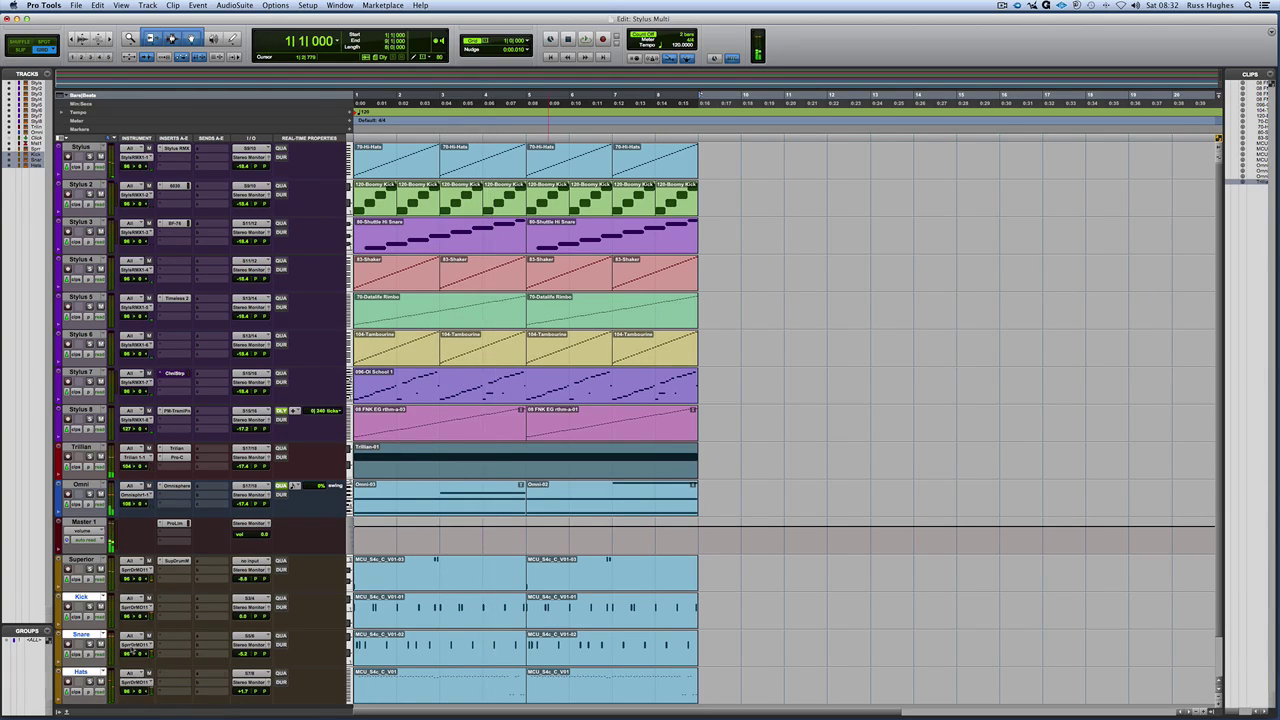